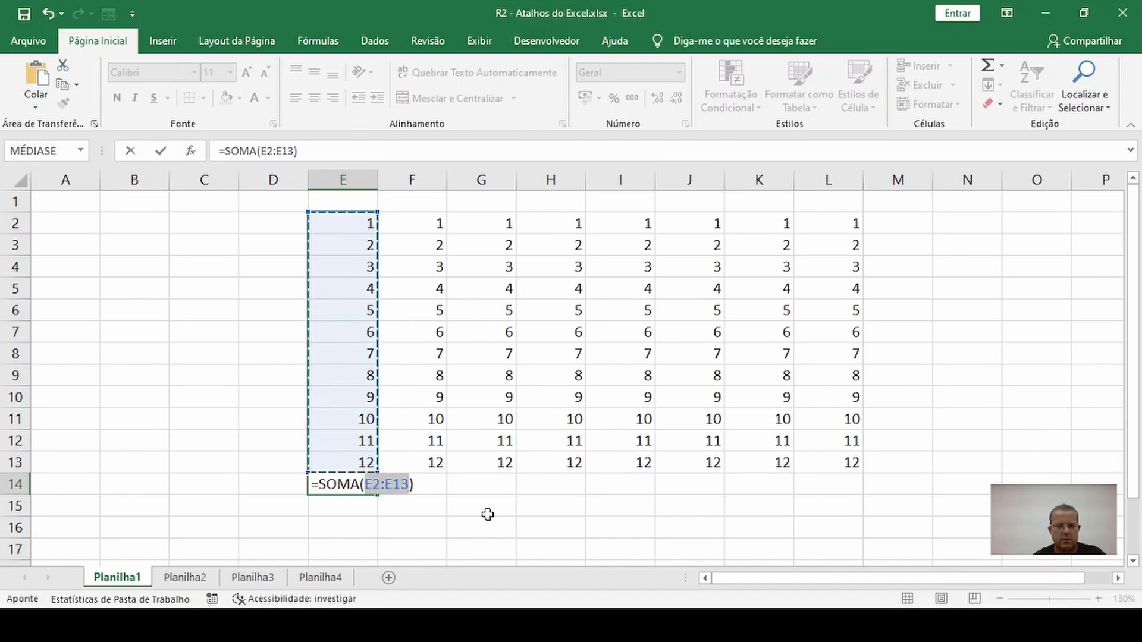
Sum the range E2:E13 in cell E14 with AutoSum
key("Escape")
left_click(493, 505)
left_click(359, 483)
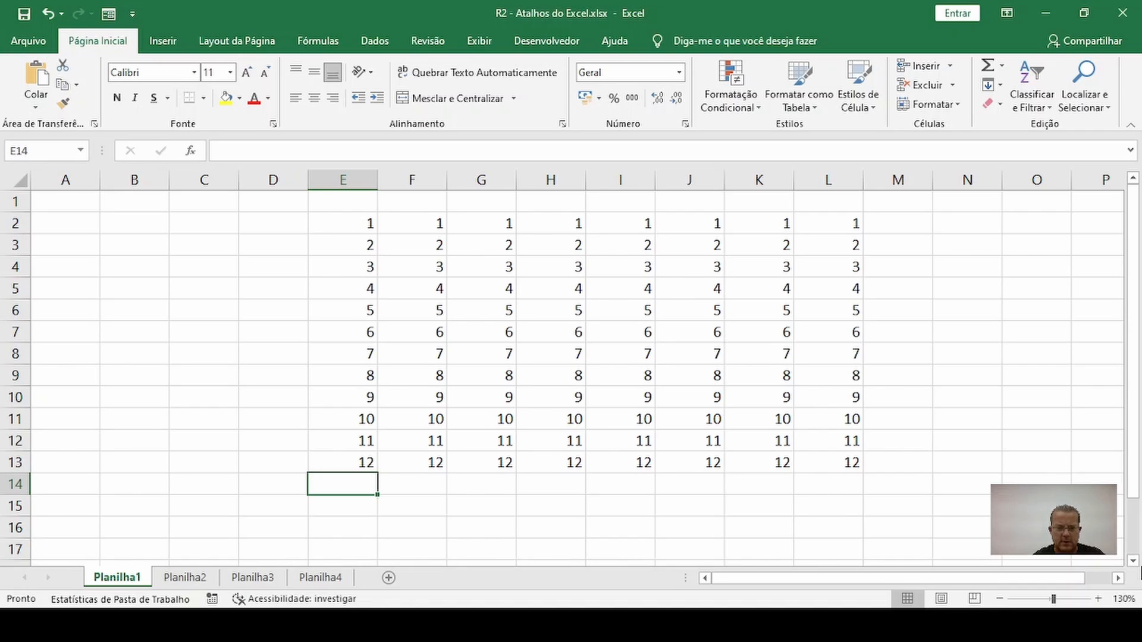
key("alt+equal")
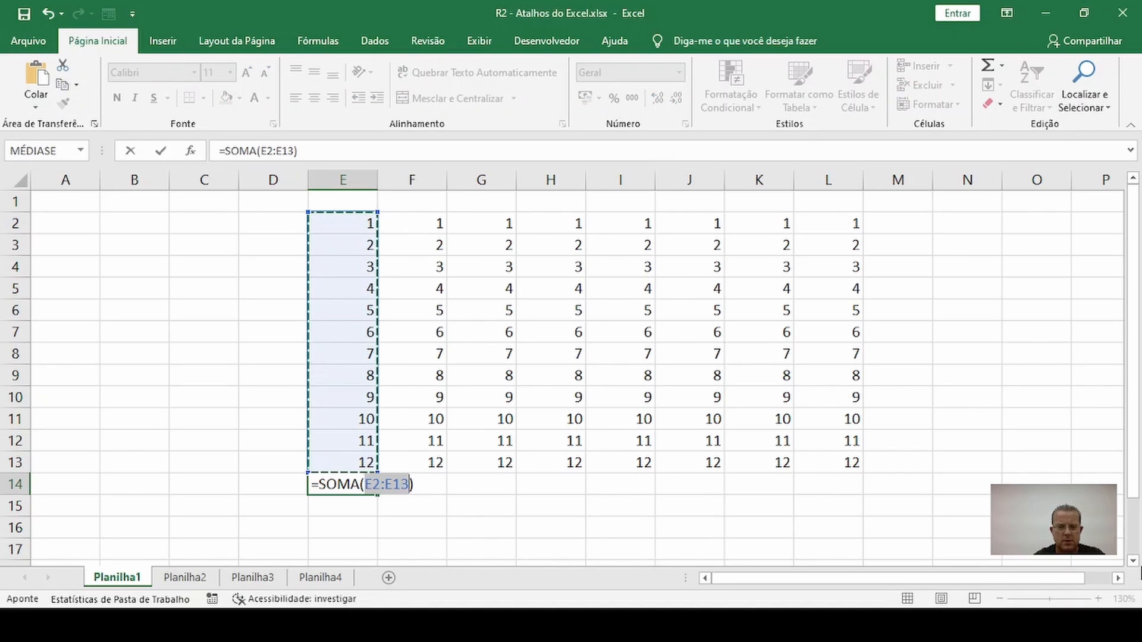
key("Return")
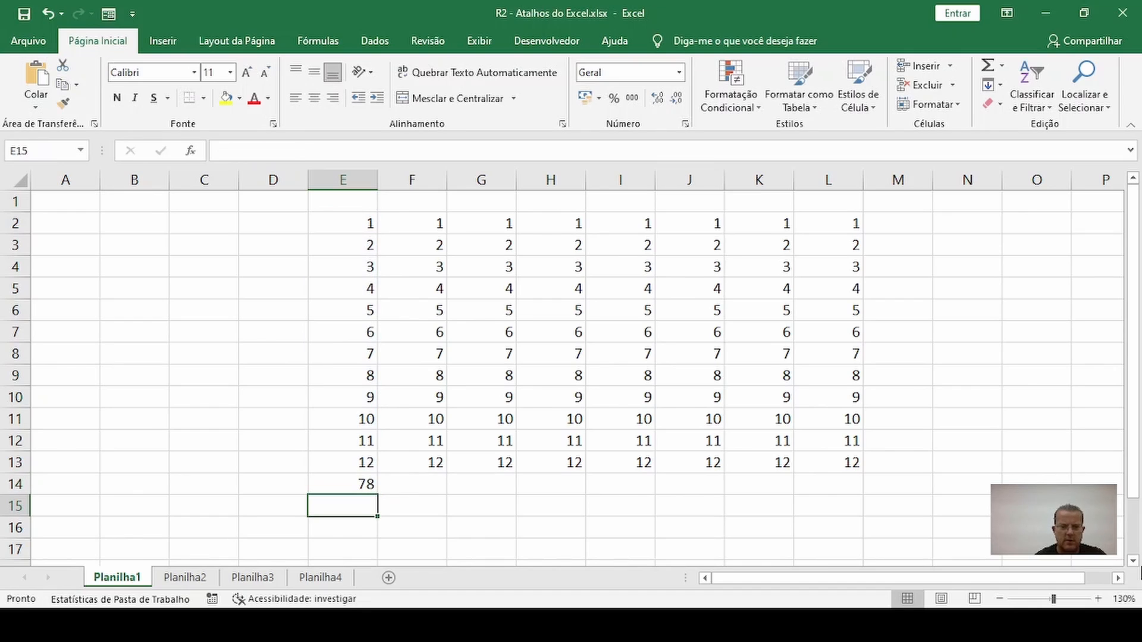
Clear the sum formula from cell E14, below the first column of numbers
left_click(355, 484)
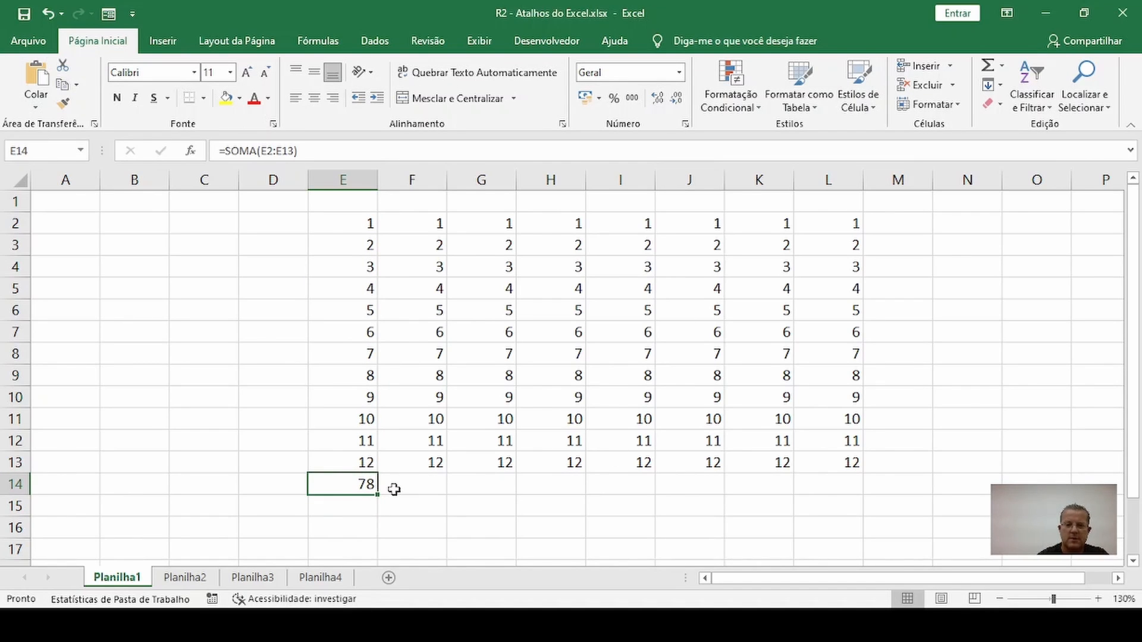
key("Delete")
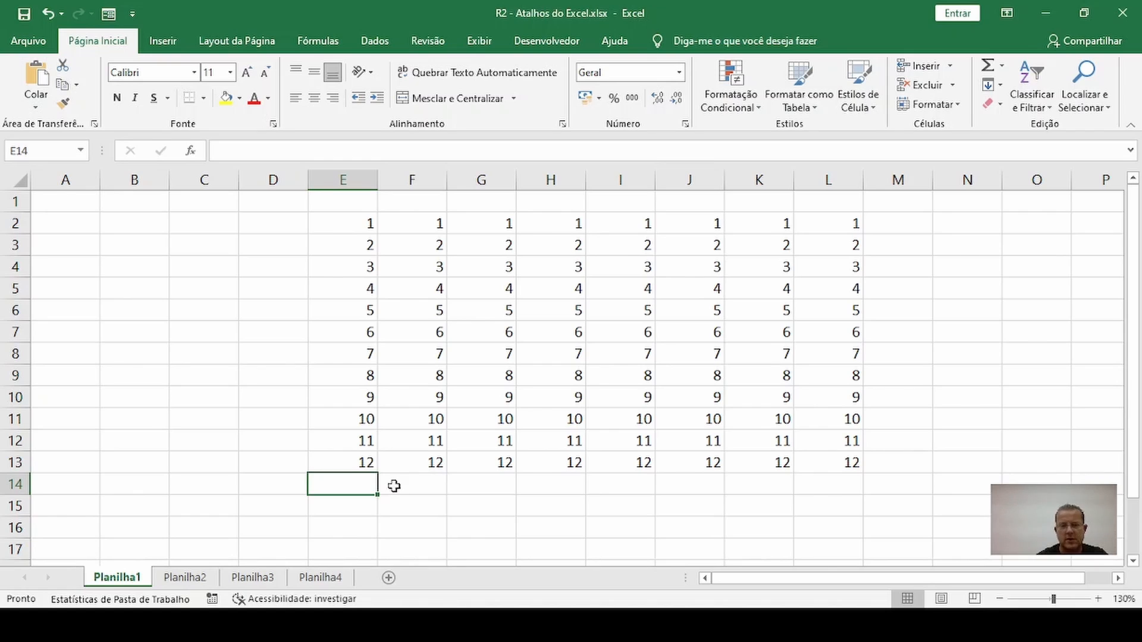
left_click(290, 383)
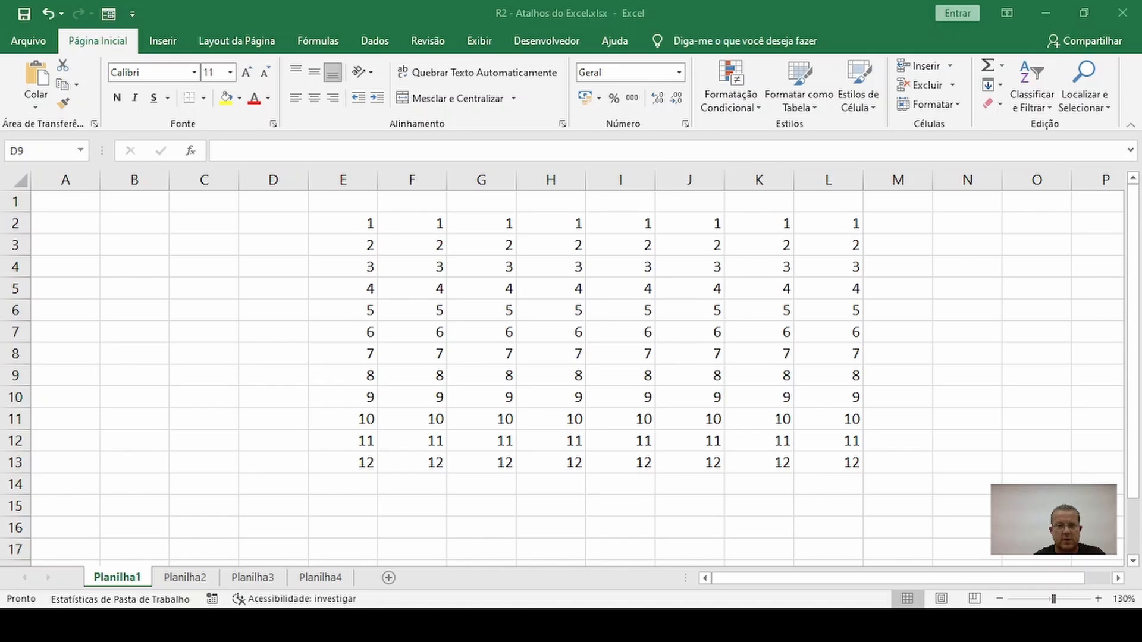
Enter the person's first name in cell C2
left_click(262, 306)
left_click(253, 392)
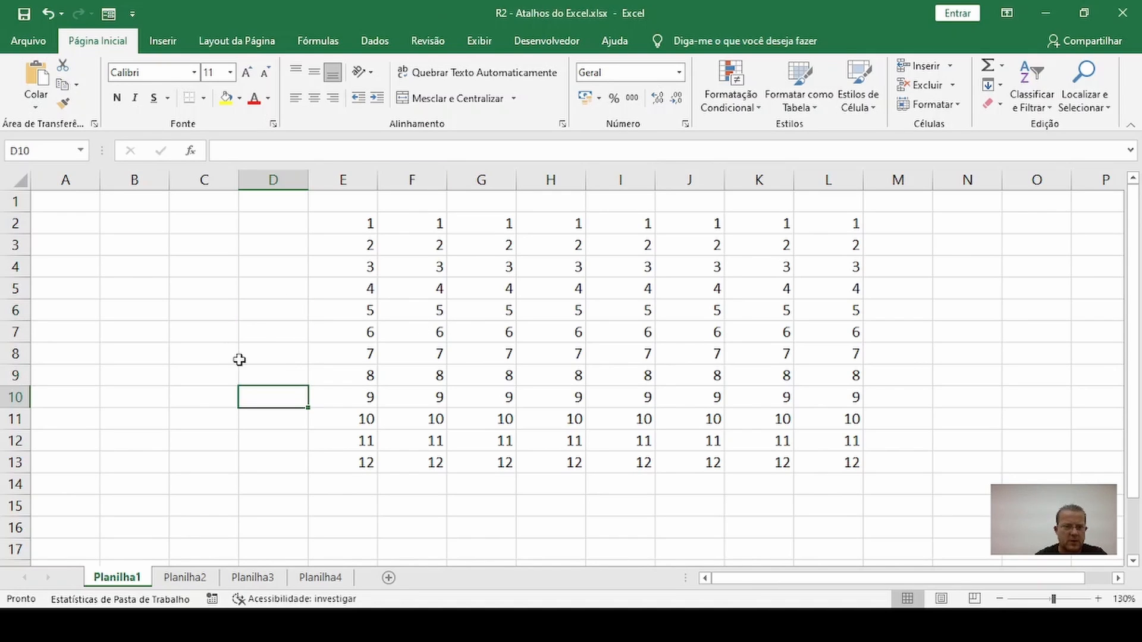
left_click(179, 226)
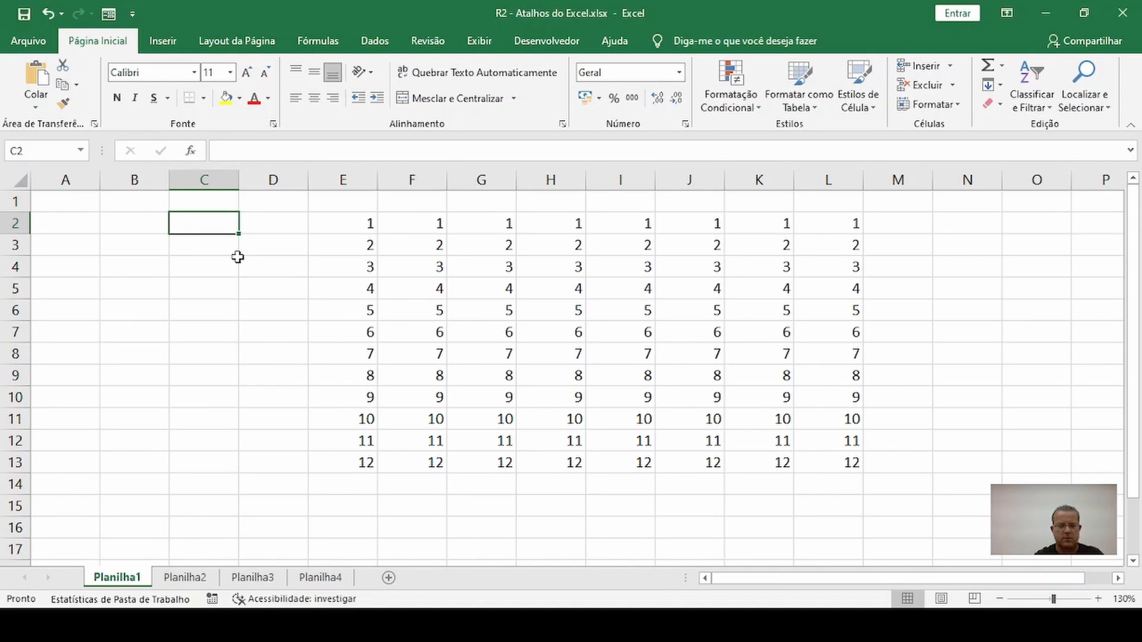
key("Return")
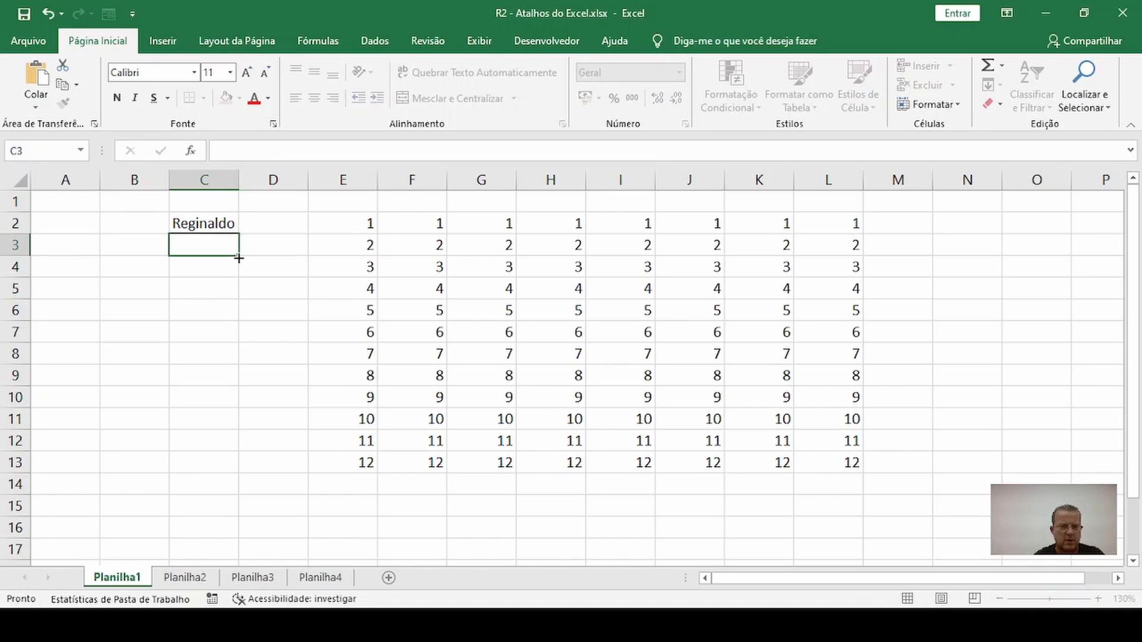
Append the person's surname after the first name in cell C2
left_click(220, 221)
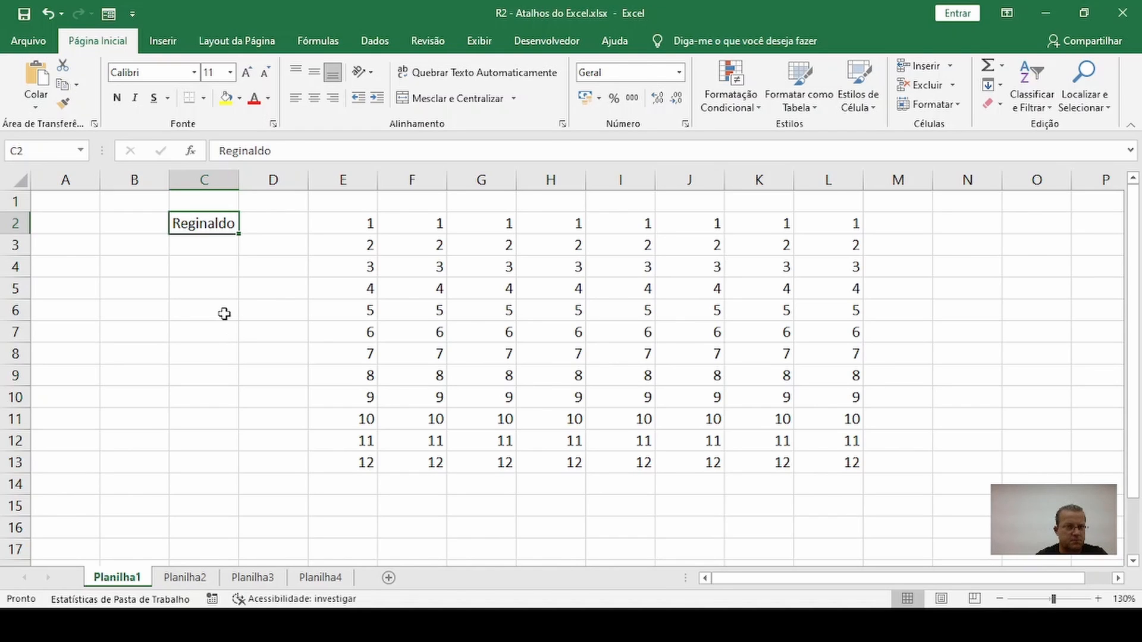
left_click(287, 150)
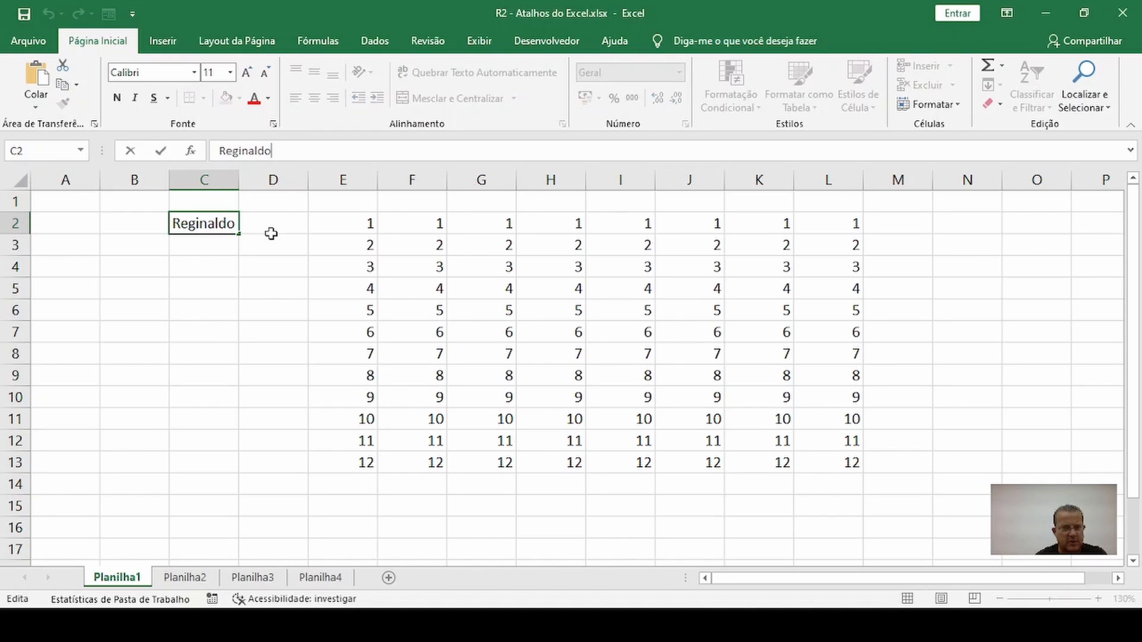
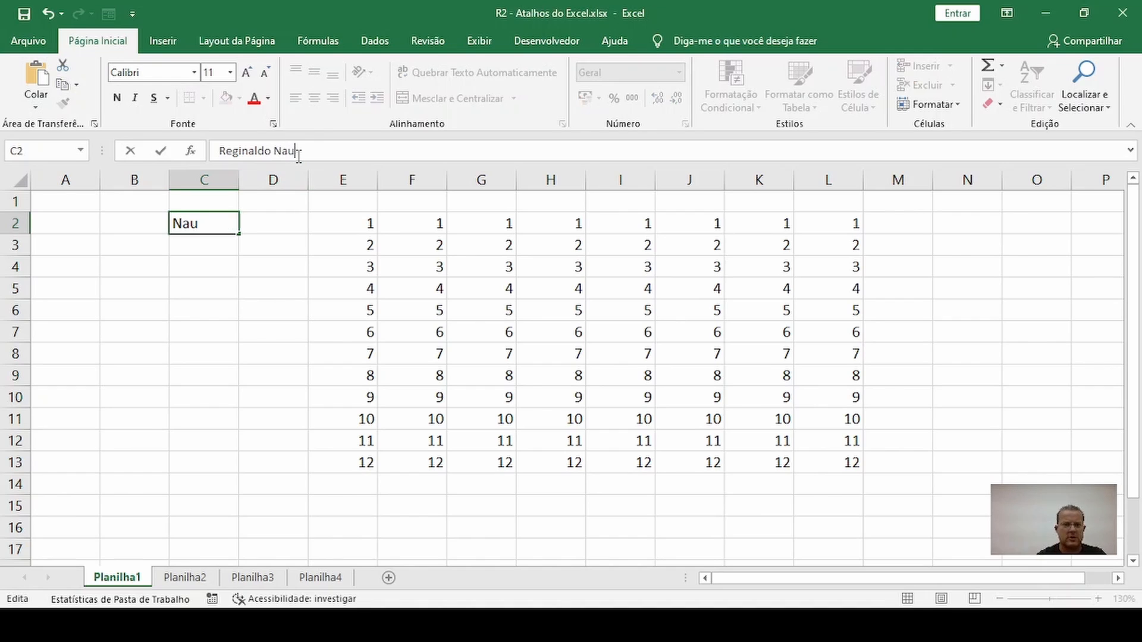
key("Return")
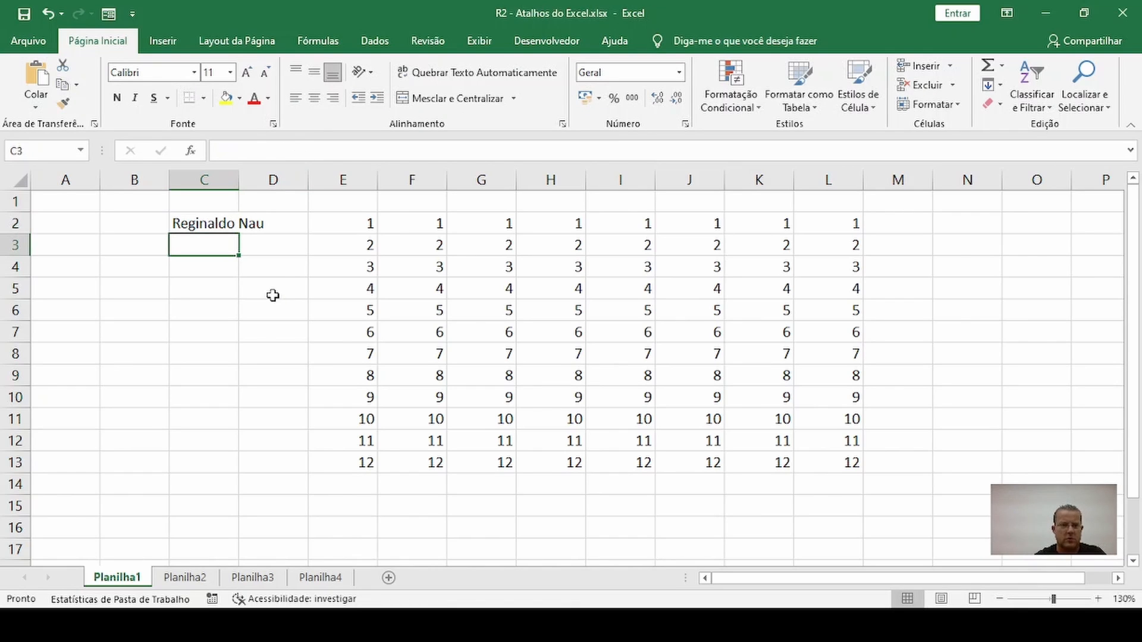
double_click(223, 225)
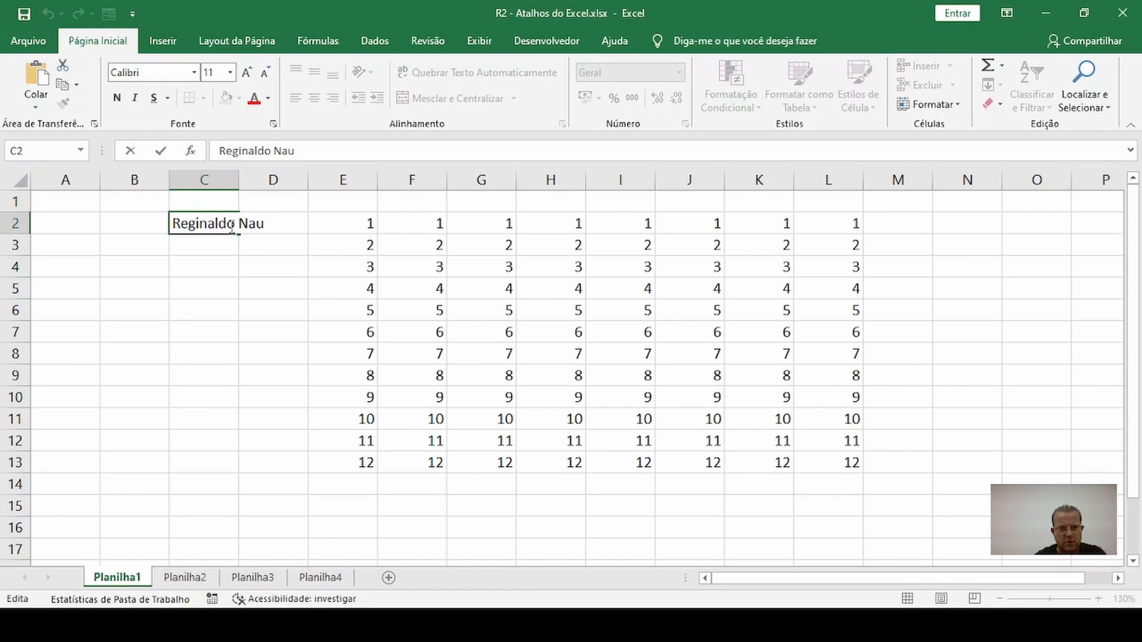
key("Return")
key("Up")
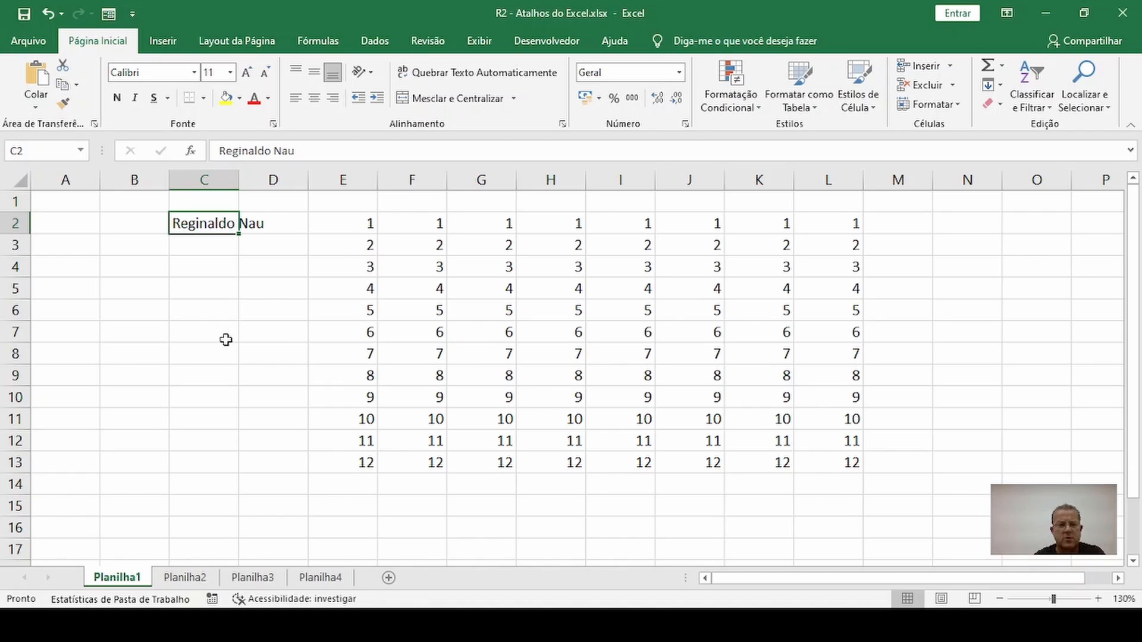
left_click(212, 289)
left_click(201, 226)
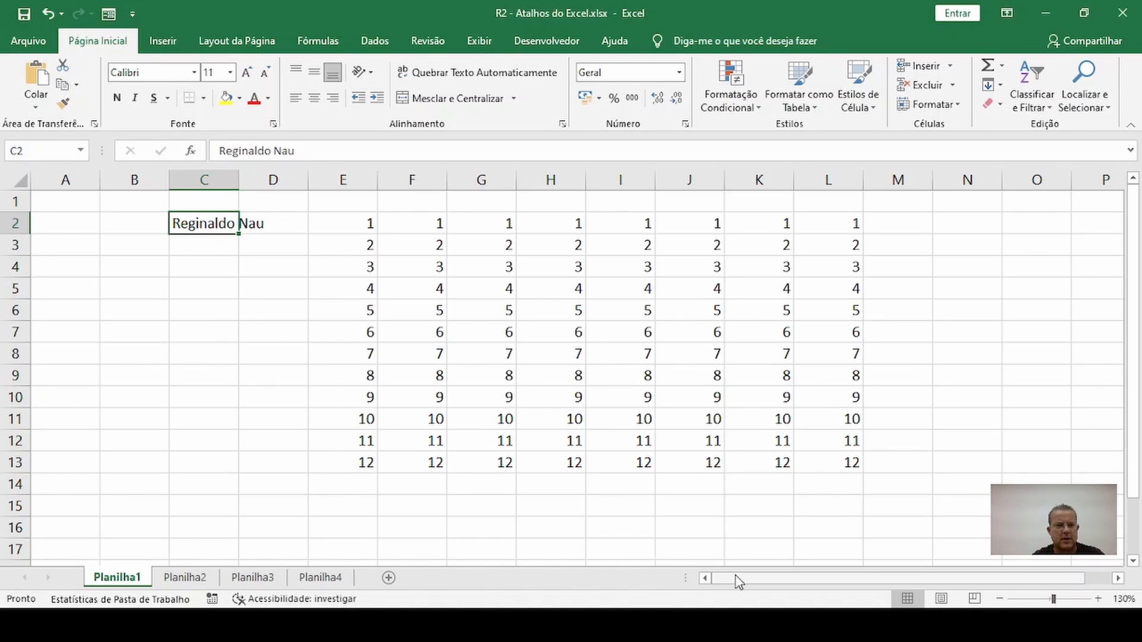
left_click(264, 331)
left_click(217, 211)
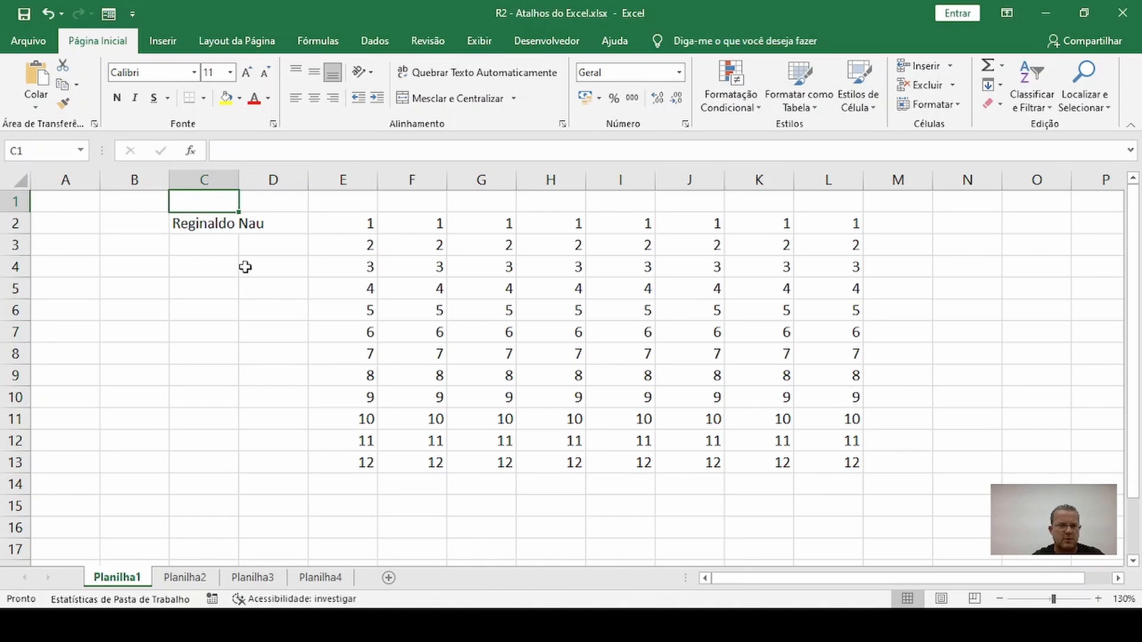
Edit the name in cell C2 to include the middle name between the first name and the surname
left_click(211, 224)
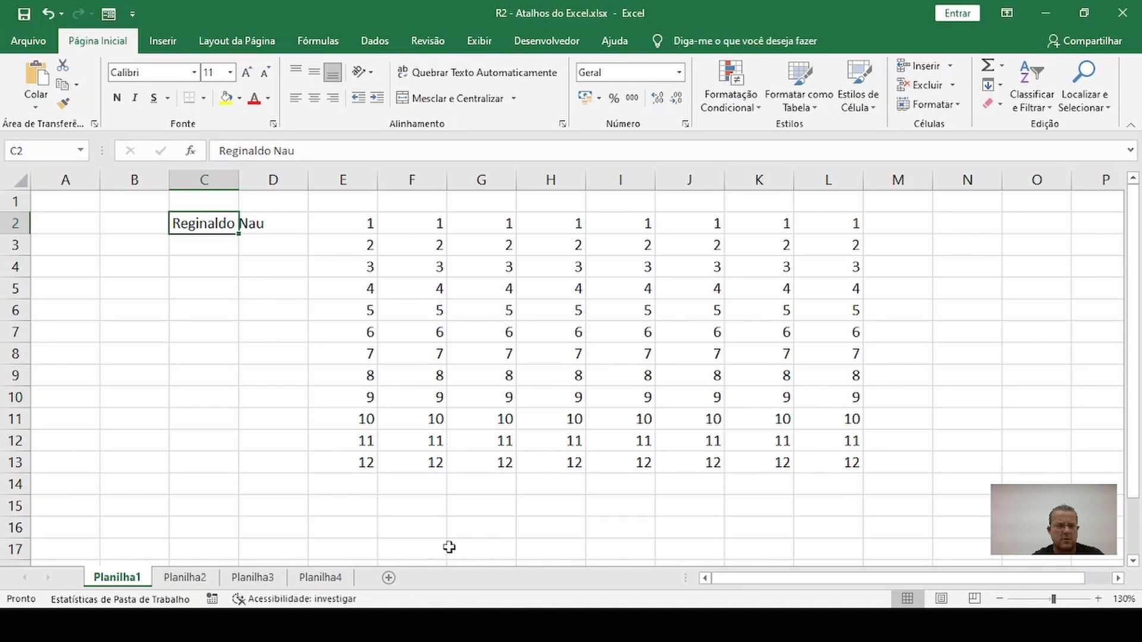
key("F2")
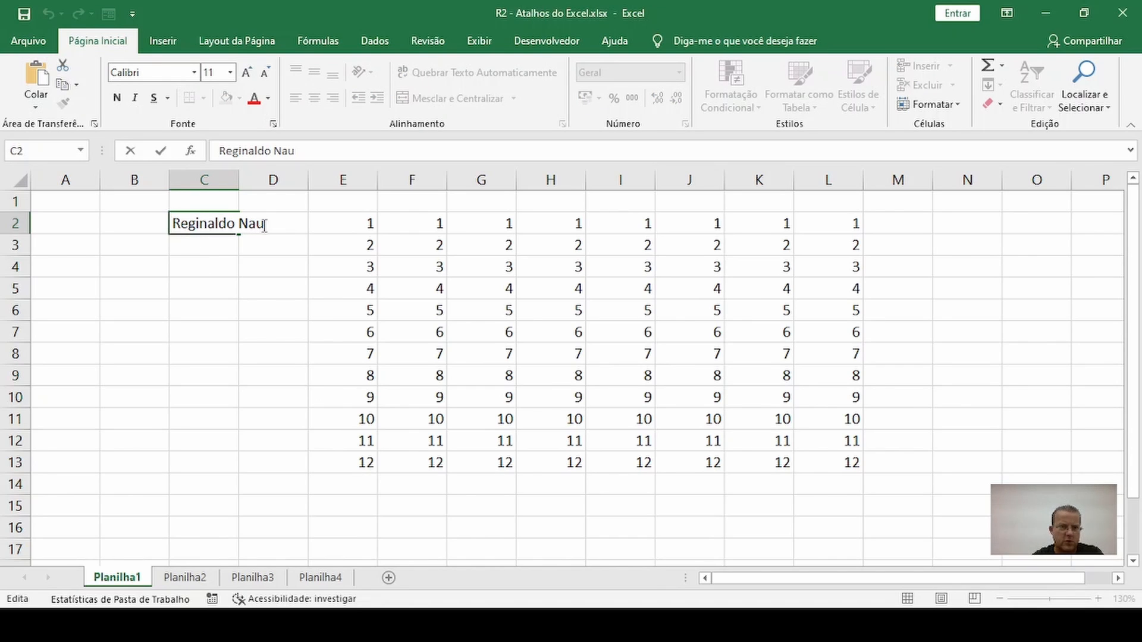
key("BackSpace")
key("BackSpace")
key("BackSpace")
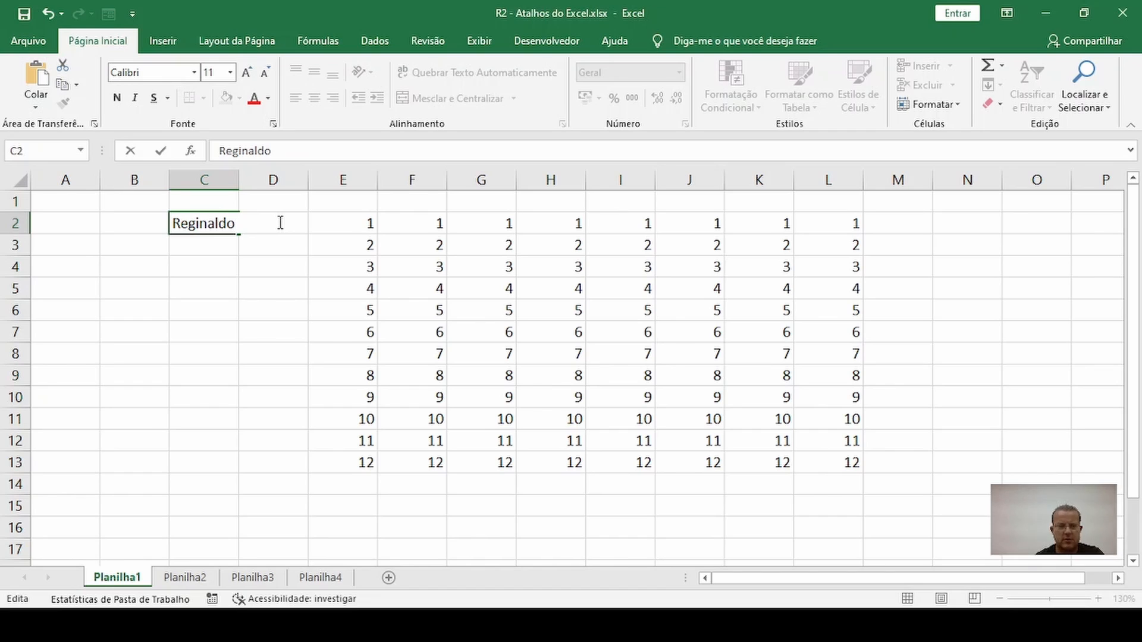
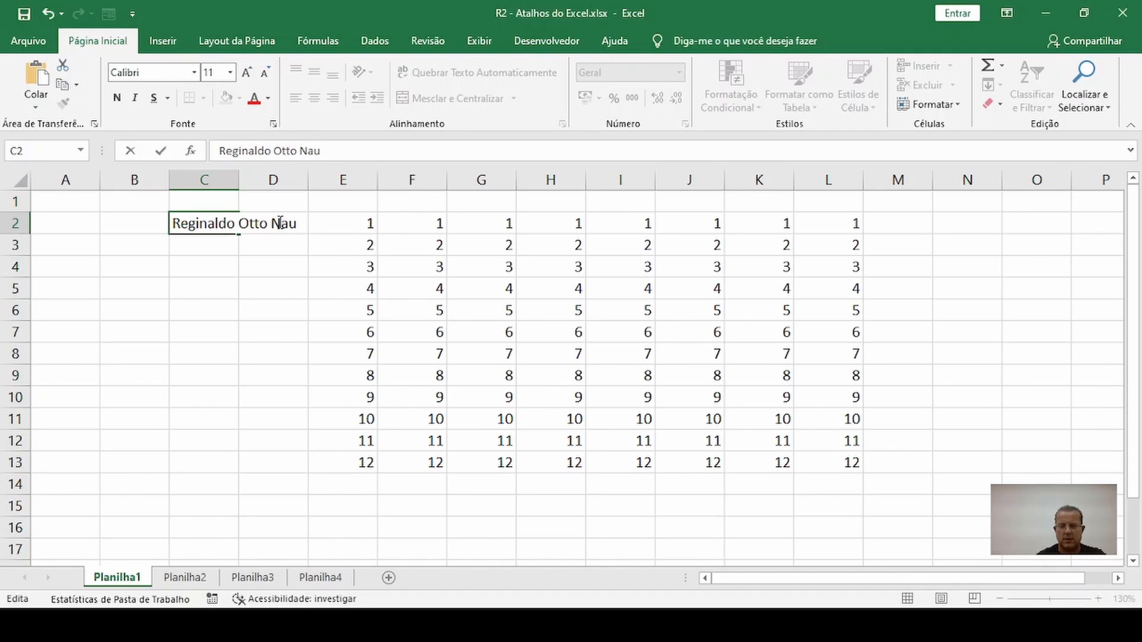
key("Return")
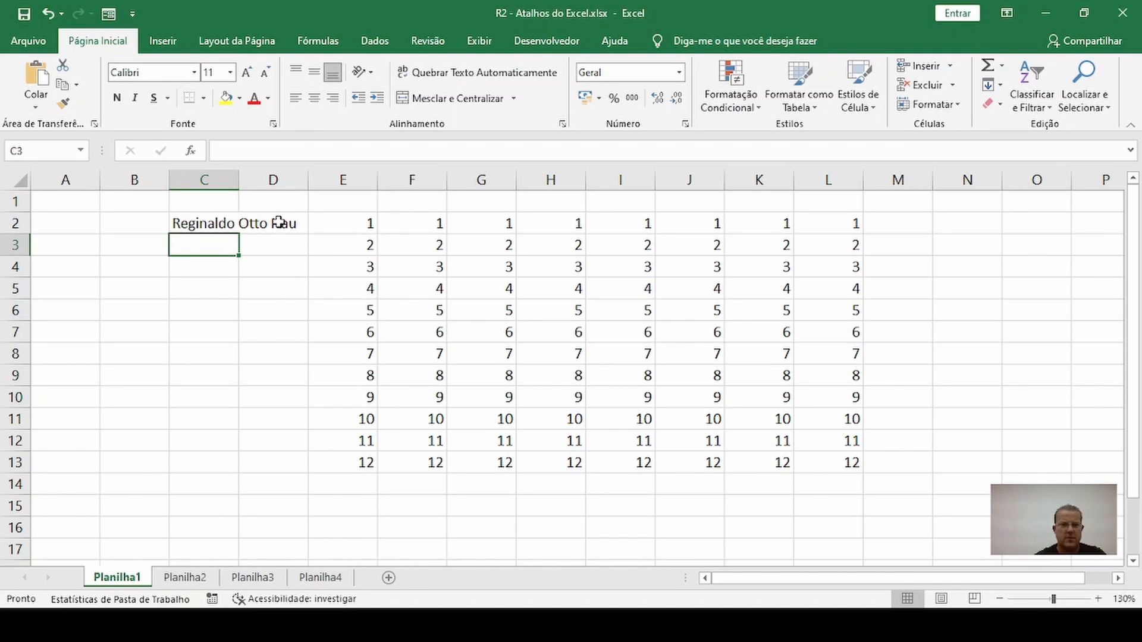
left_click(203, 225)
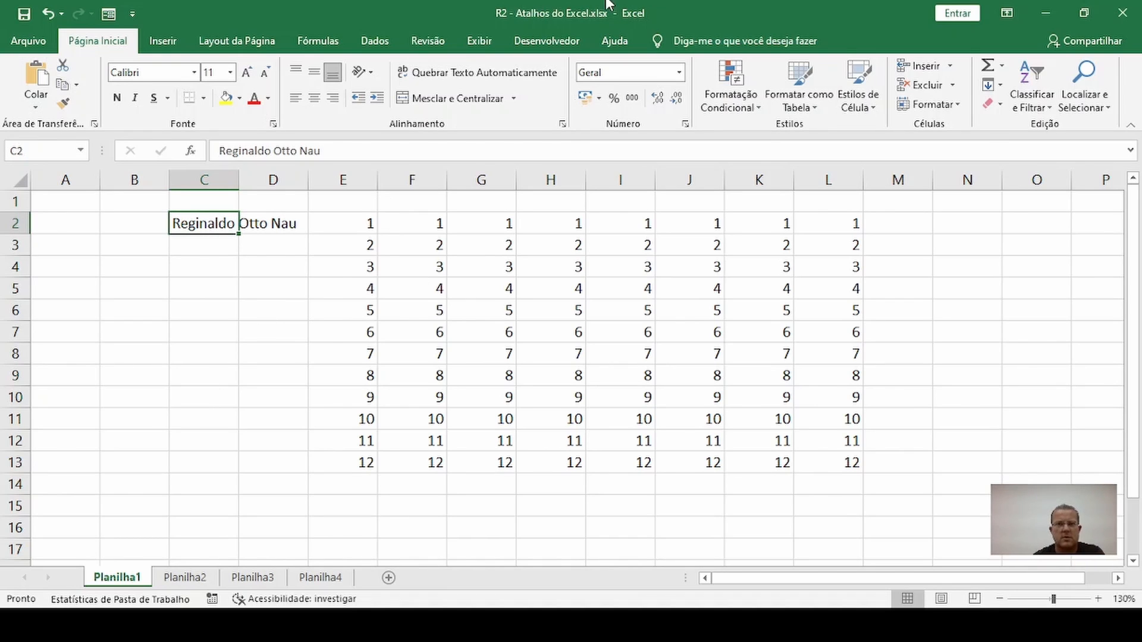
key("ctrl+o")
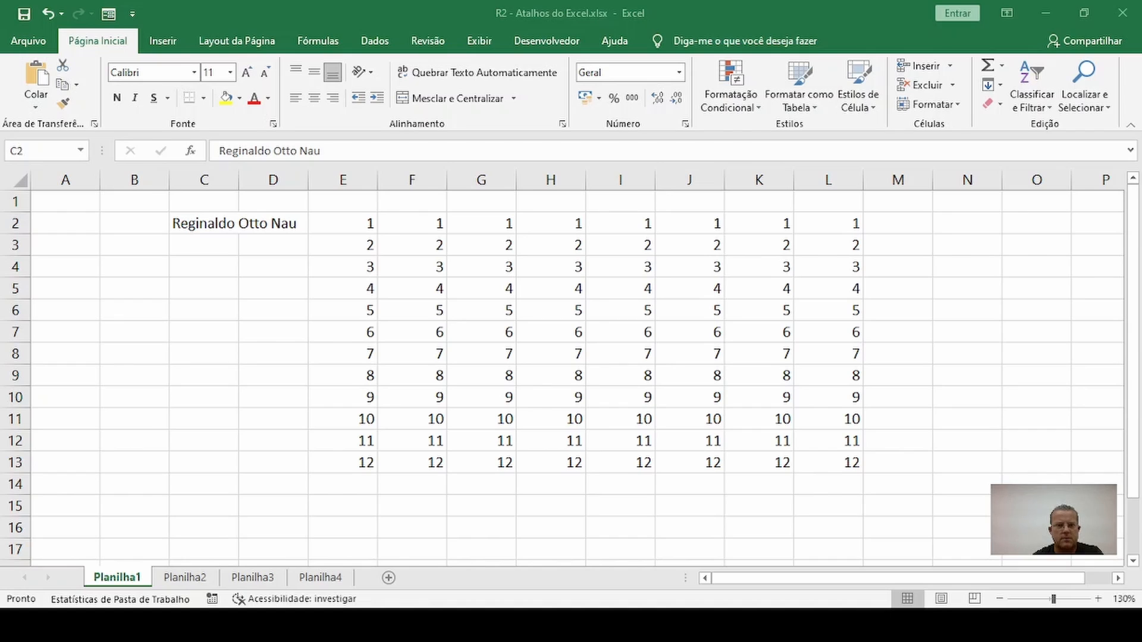
Go to the end of the used range on Planilha1 and examine the rows around cell S9994
left_click(197, 271)
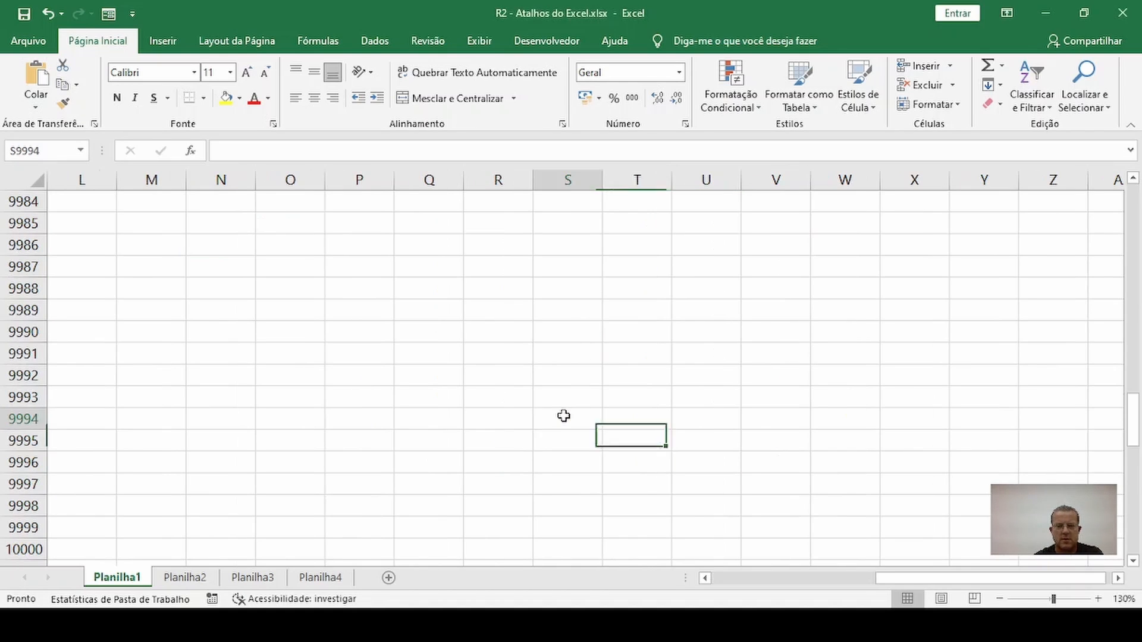
left_click(564, 416)
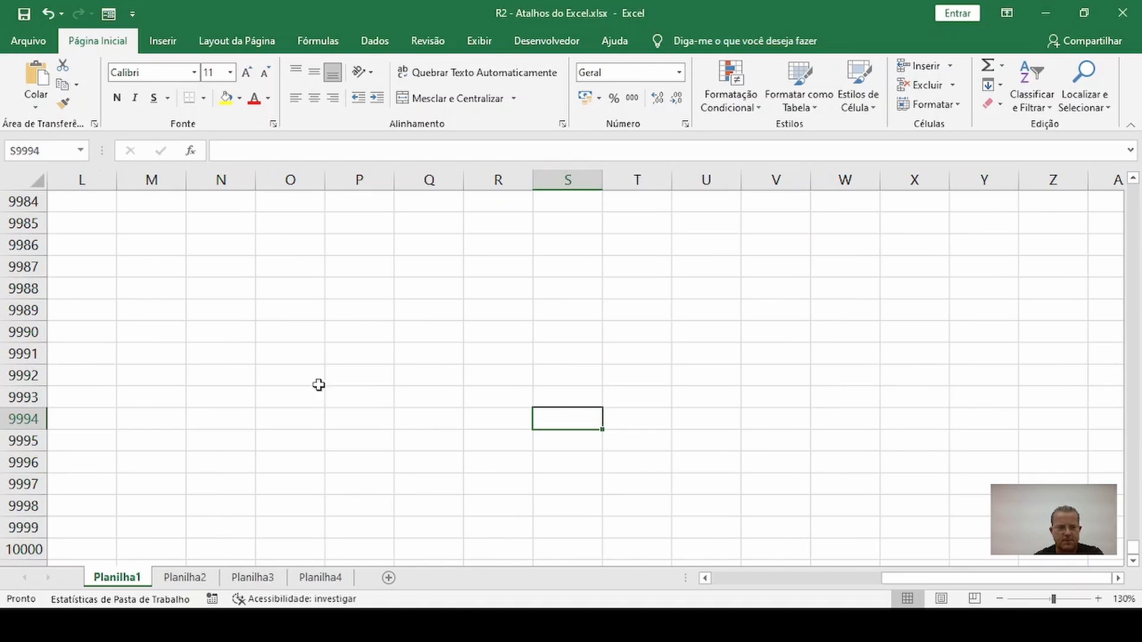
scroll(547, 426, "up", 6)
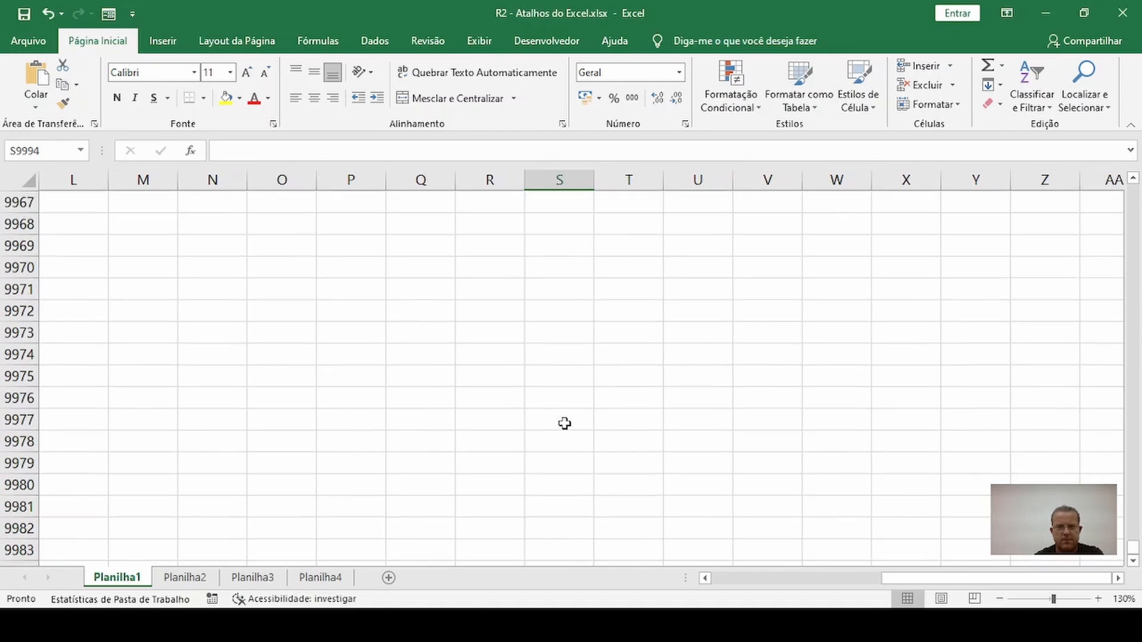
scroll(574, 393, "down", 7)
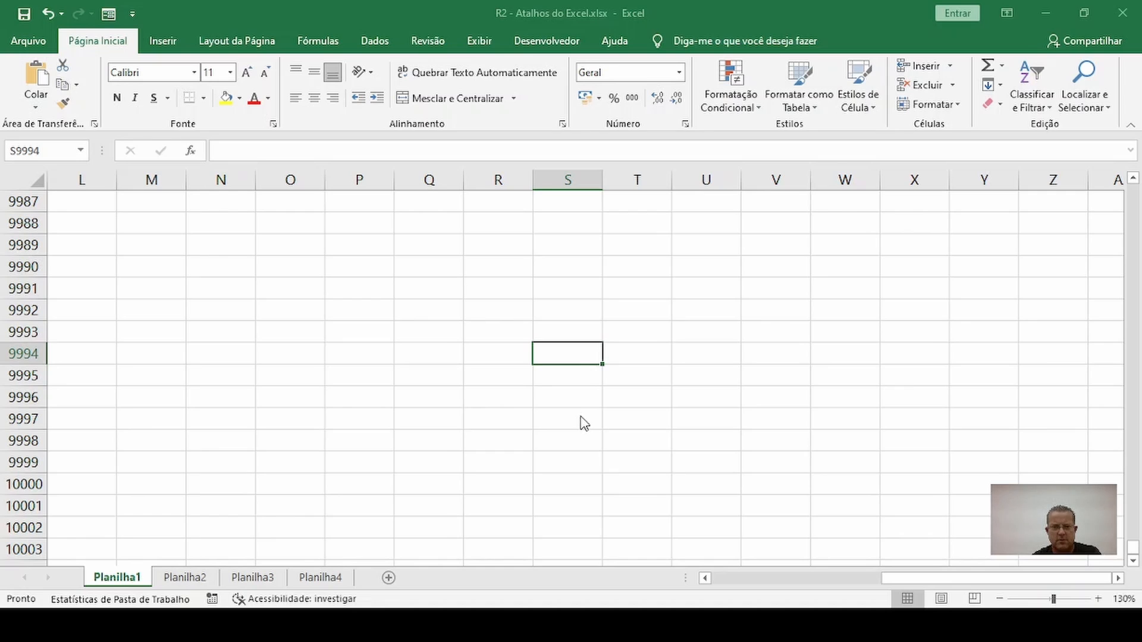
Jump to cell A1, on to the last used cell Z10000, and back to A1
key("ctrl+Home")
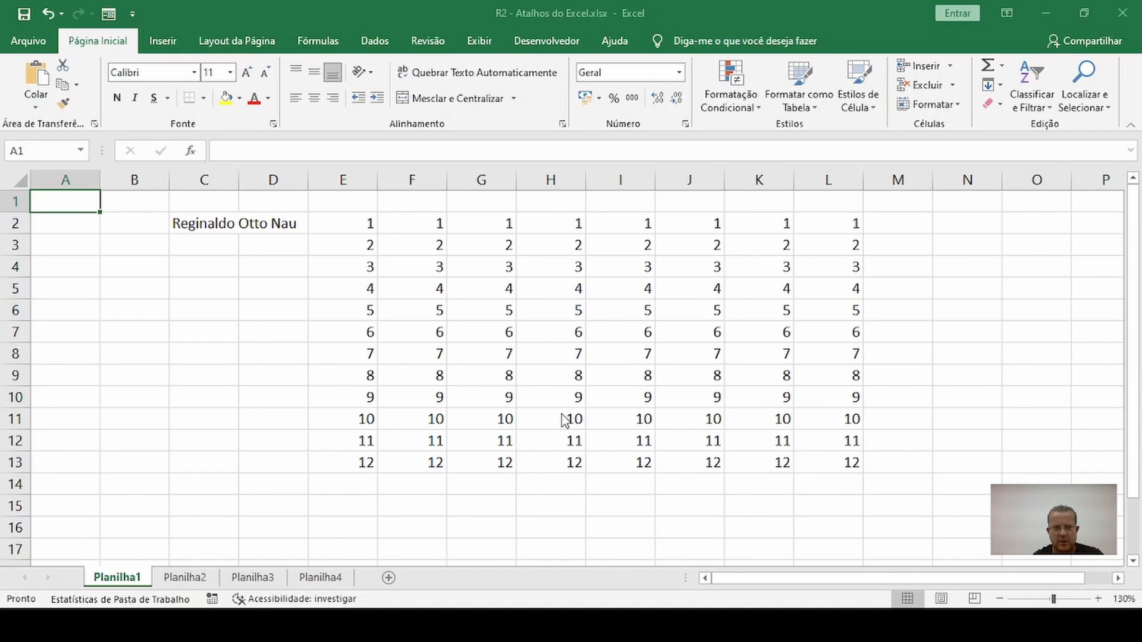
key("ctrl+End")
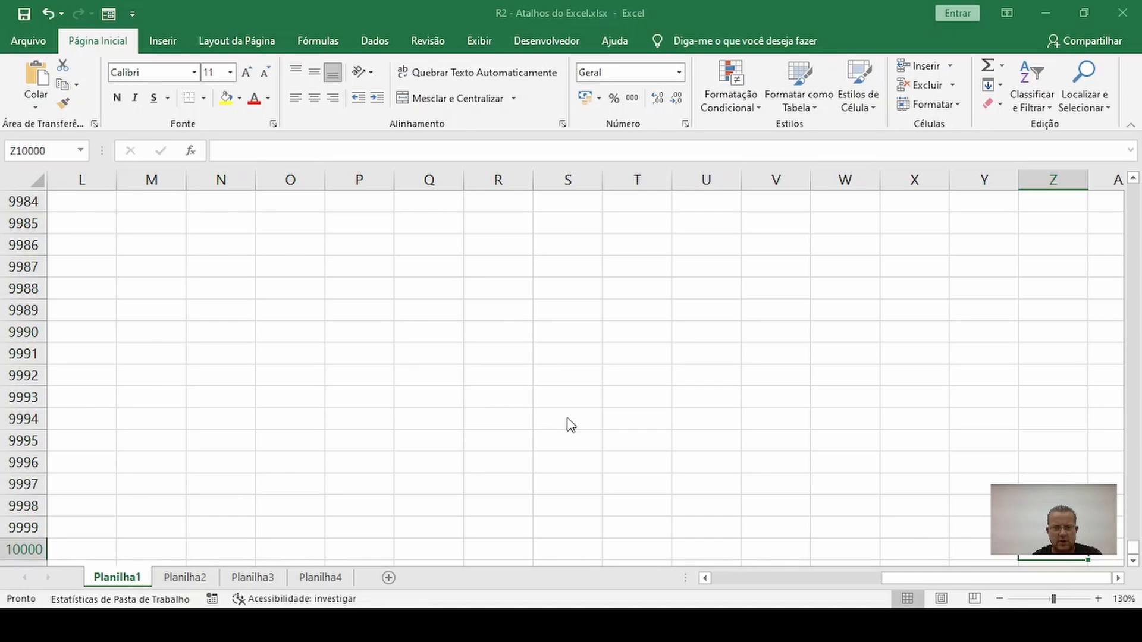
key("ctrl+Home")
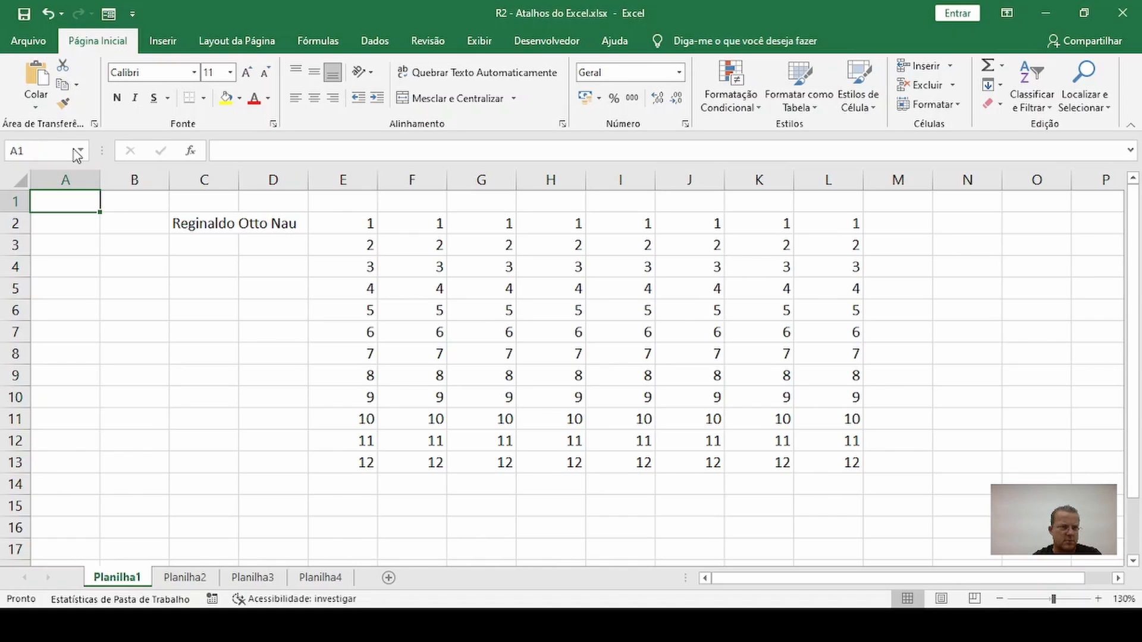
Go directly to cell X50000 by its cell reference
left_click(47, 150)
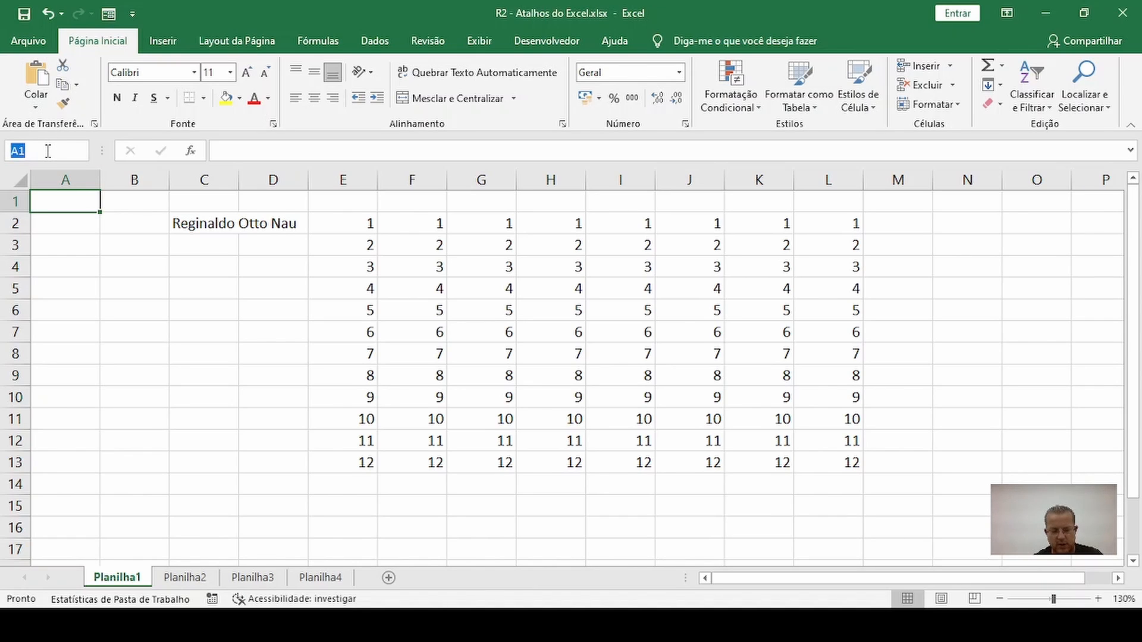
type("x50000")
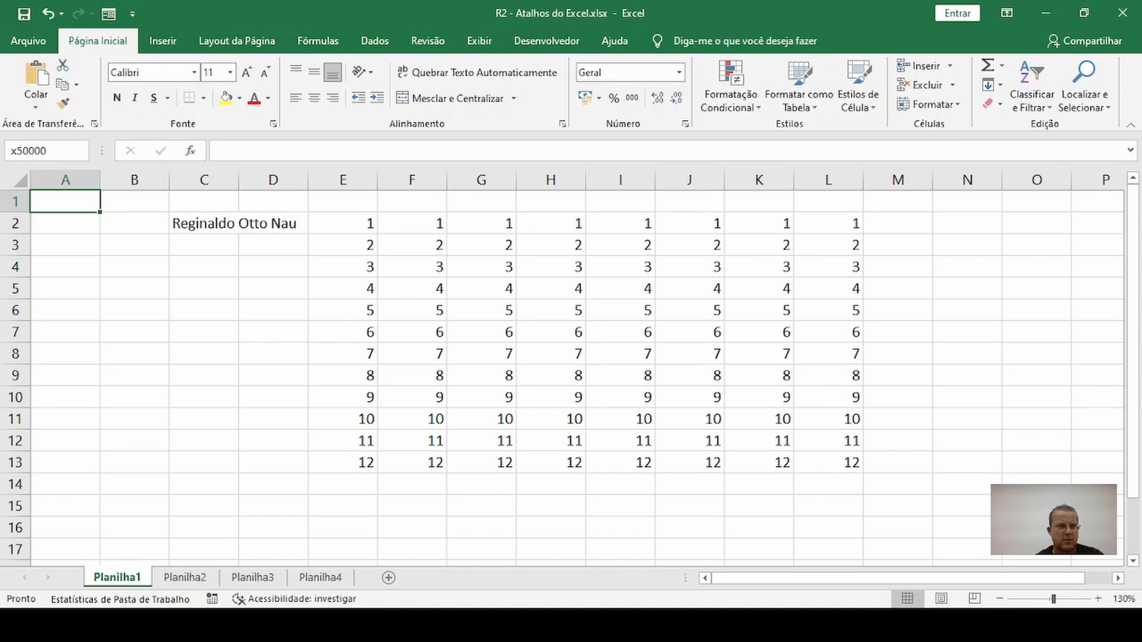
key("Return")
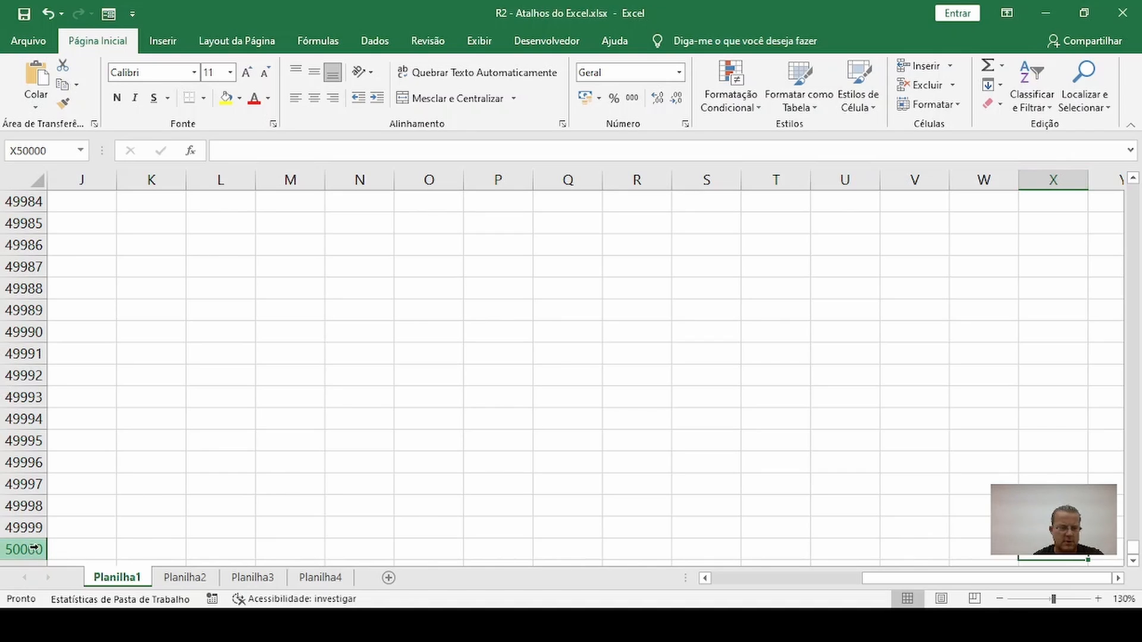
Go directly to cell A1 of Planilha1 by its cell reference
left_click(61, 151)
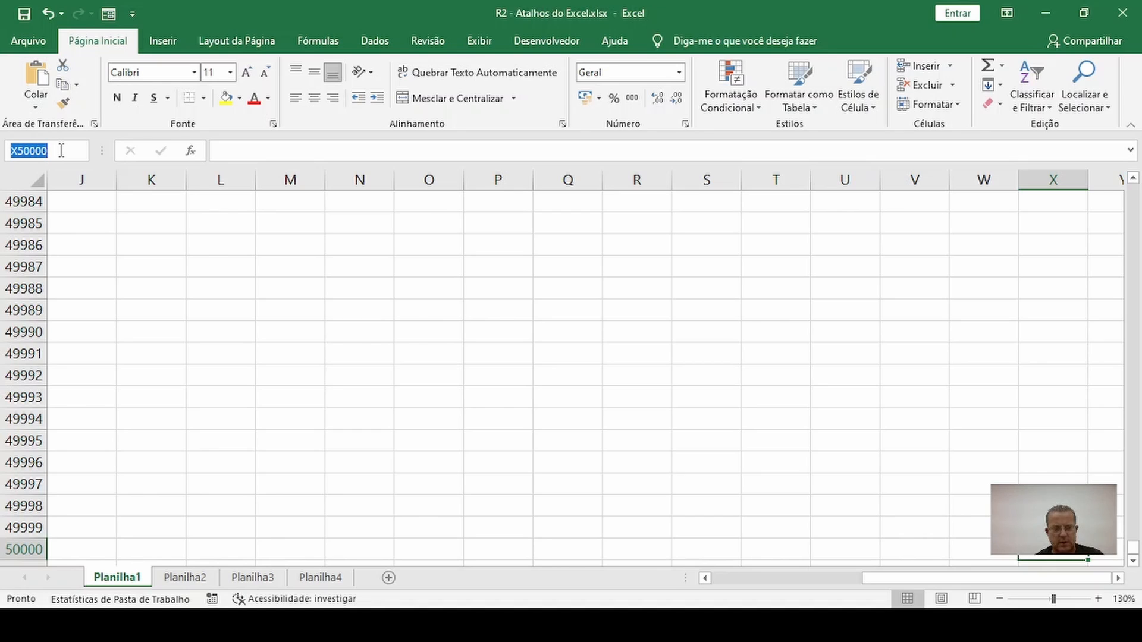
type("a1")
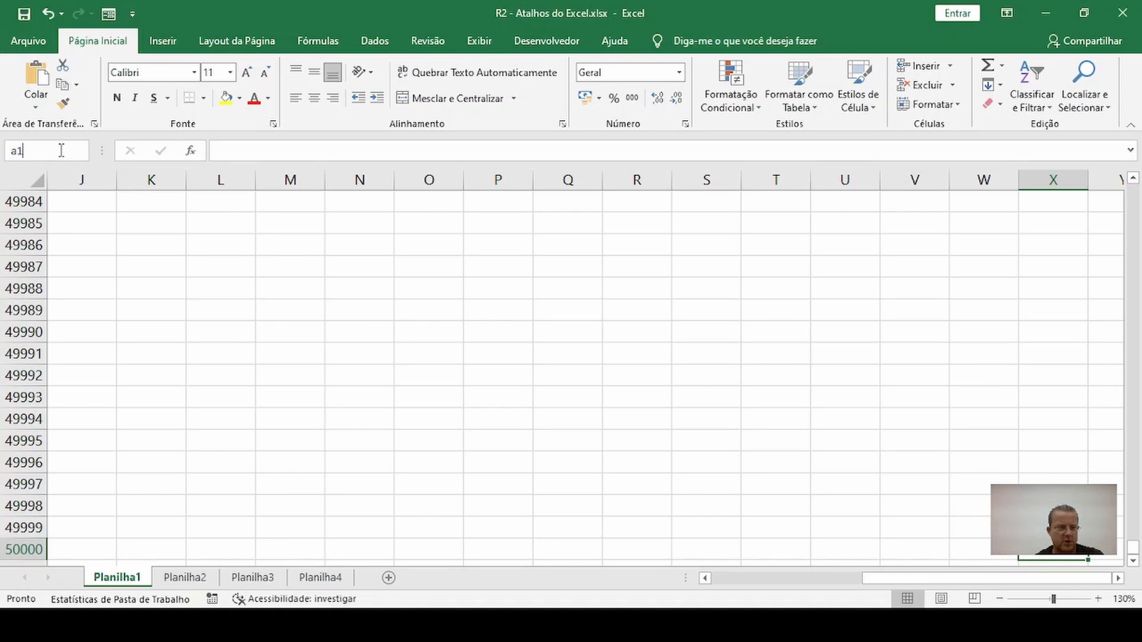
key("Return")
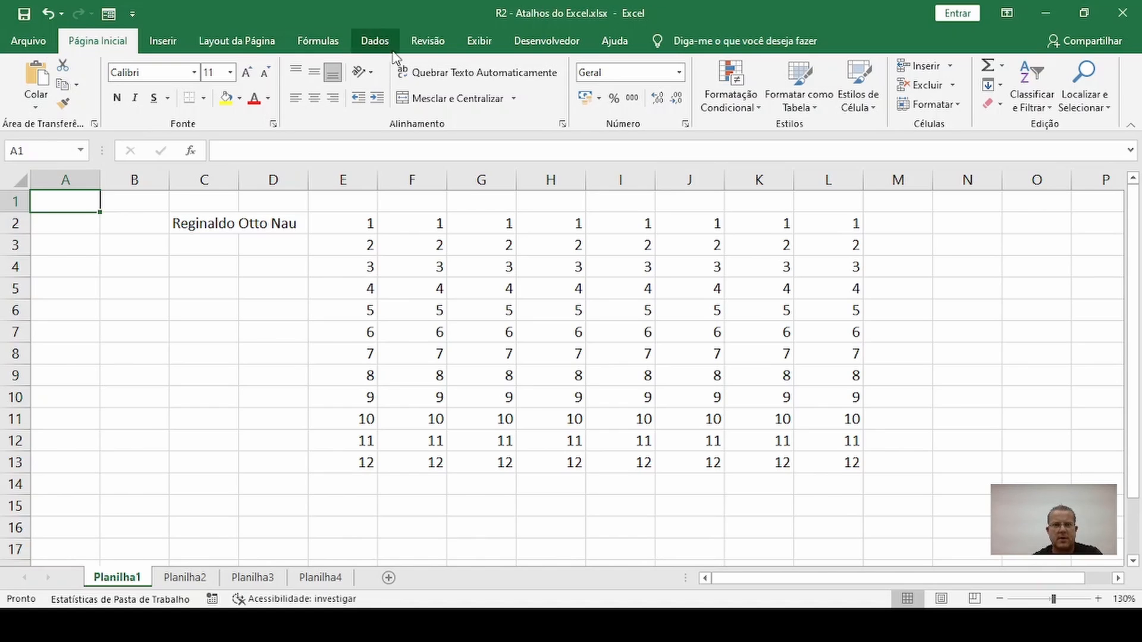
left_click(597, 0)
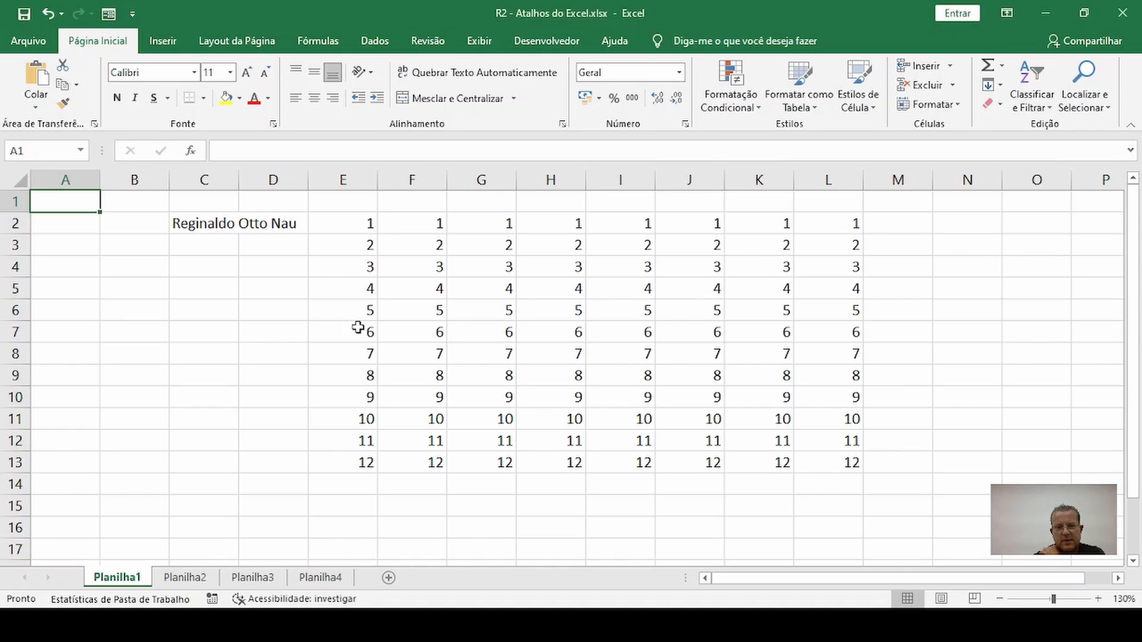
left_click(229, 333)
left_click(216, 270)
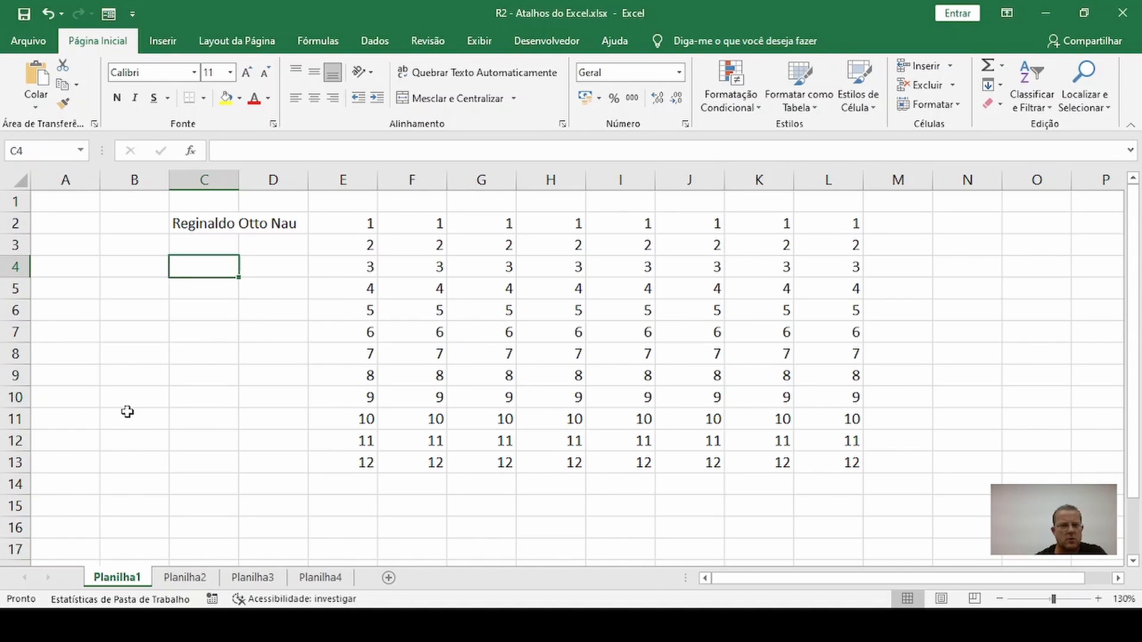
left_click(179, 353)
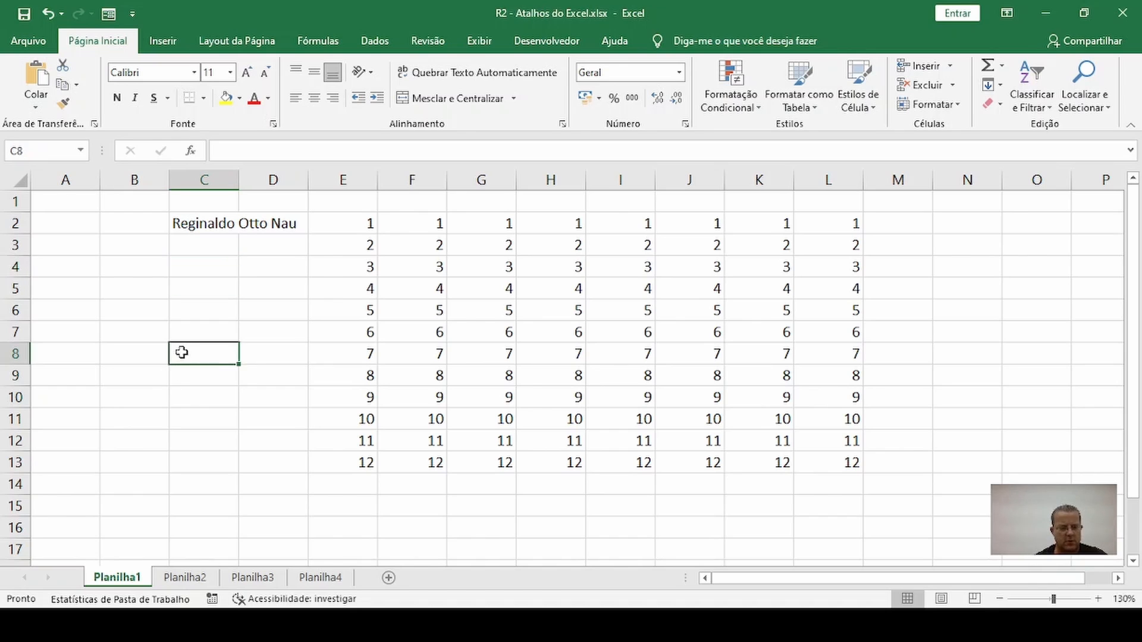
Bring up the Abrir page directly from the sheet, then return to Planilha1 and select cell C7
key("ctrl+p")
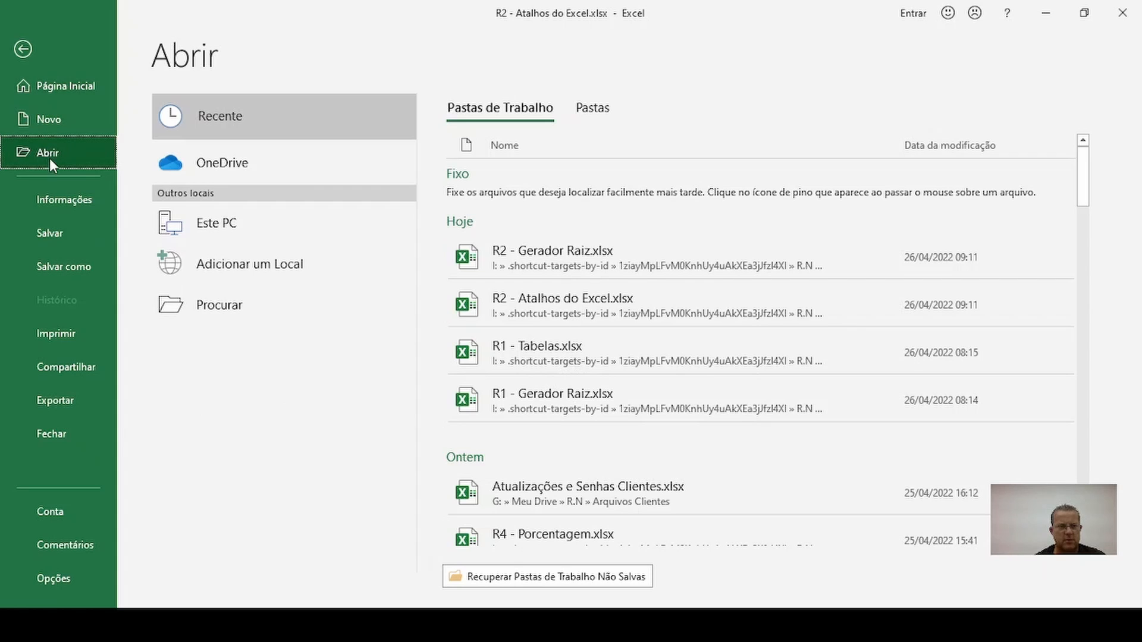
key("Escape")
left_click(174, 304)
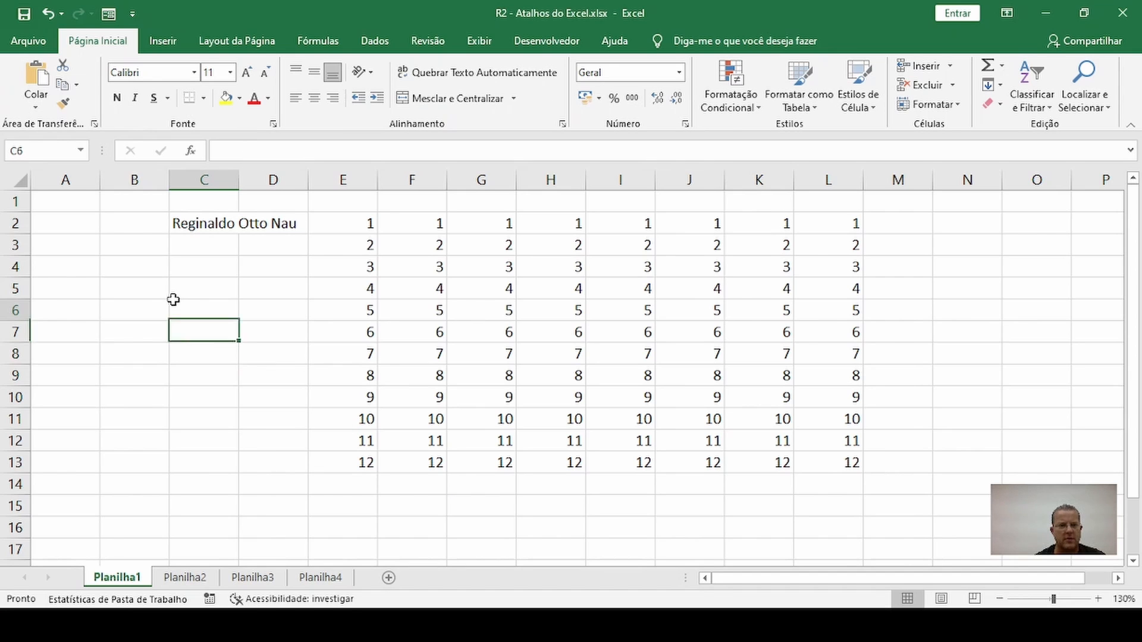
left_click(188, 352)
left_click(197, 440)
left_click(198, 331)
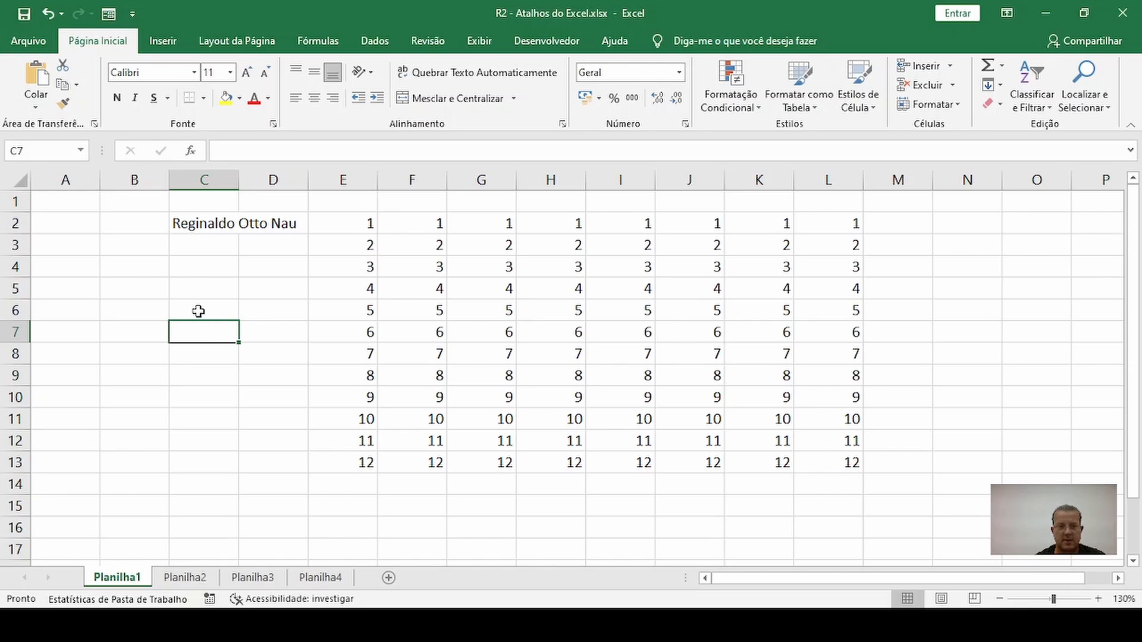
Reach the Abrir page by way of Arquivo, then return to Planilha1 with cell C7 selected
left_click(28, 43)
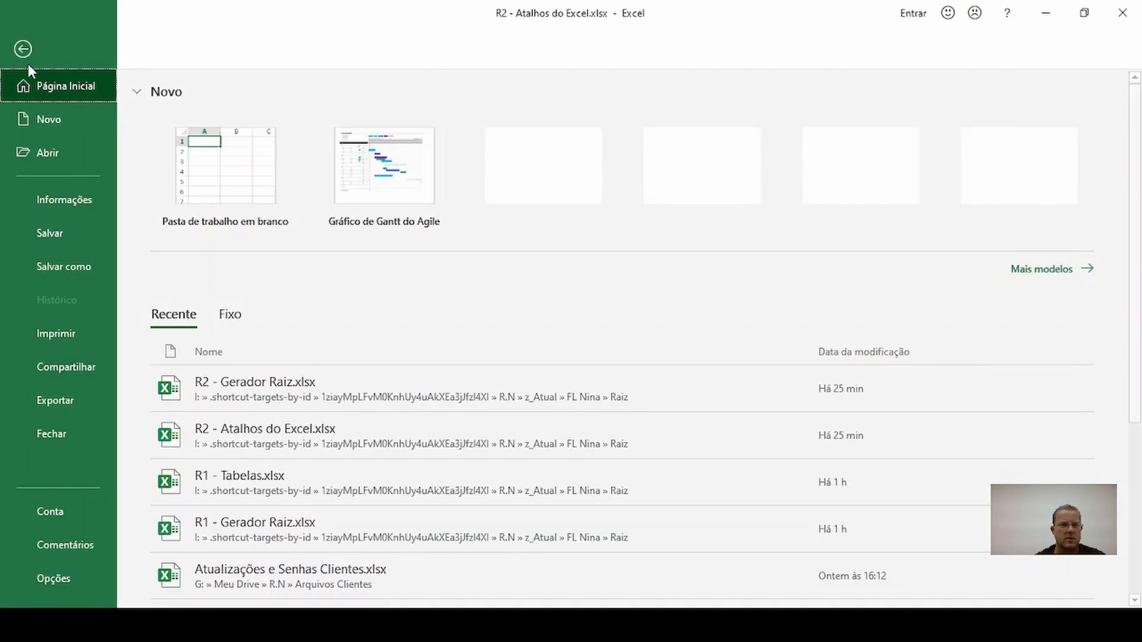
left_click(46, 162)
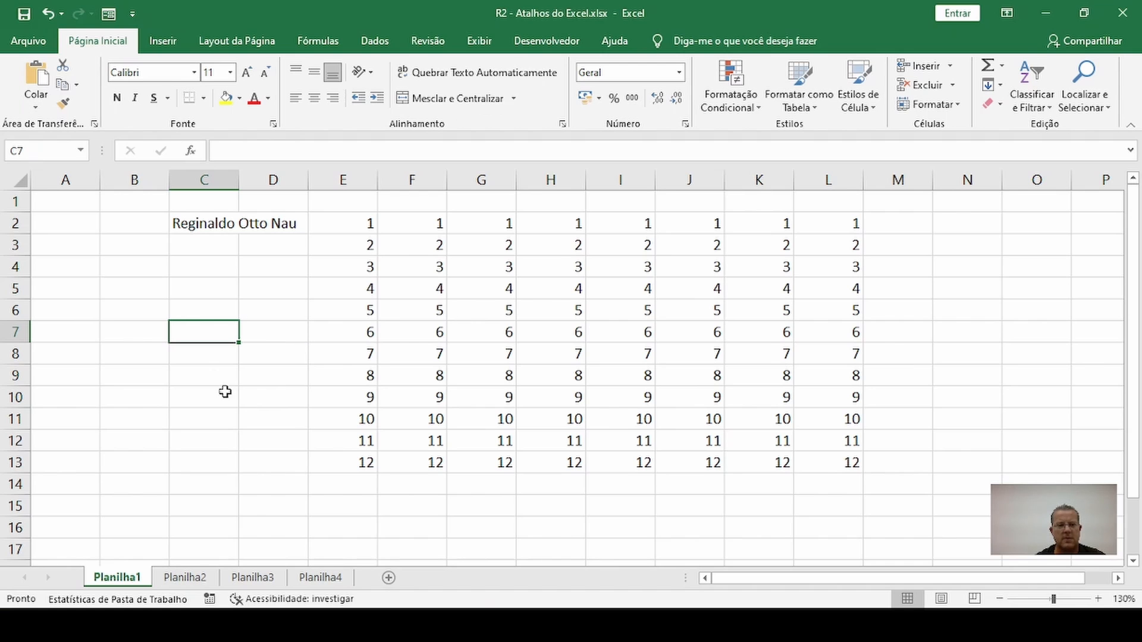
left_click(209, 369)
left_click(204, 331)
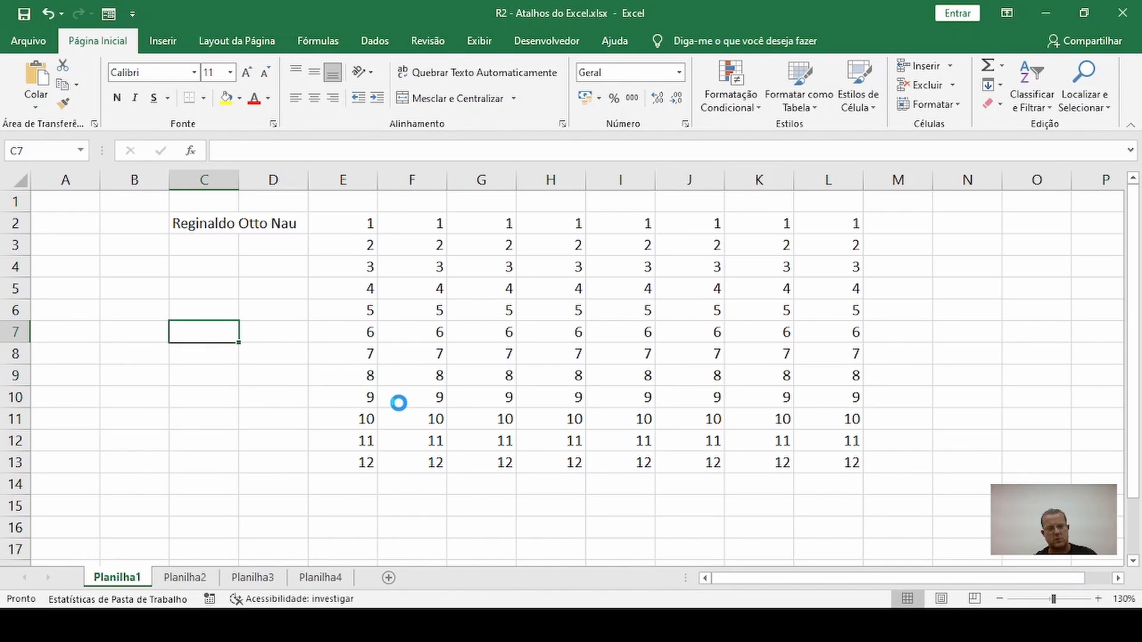
Call up the Abrir page with its shortcut command and return to the sheet
key("ctrl+a")
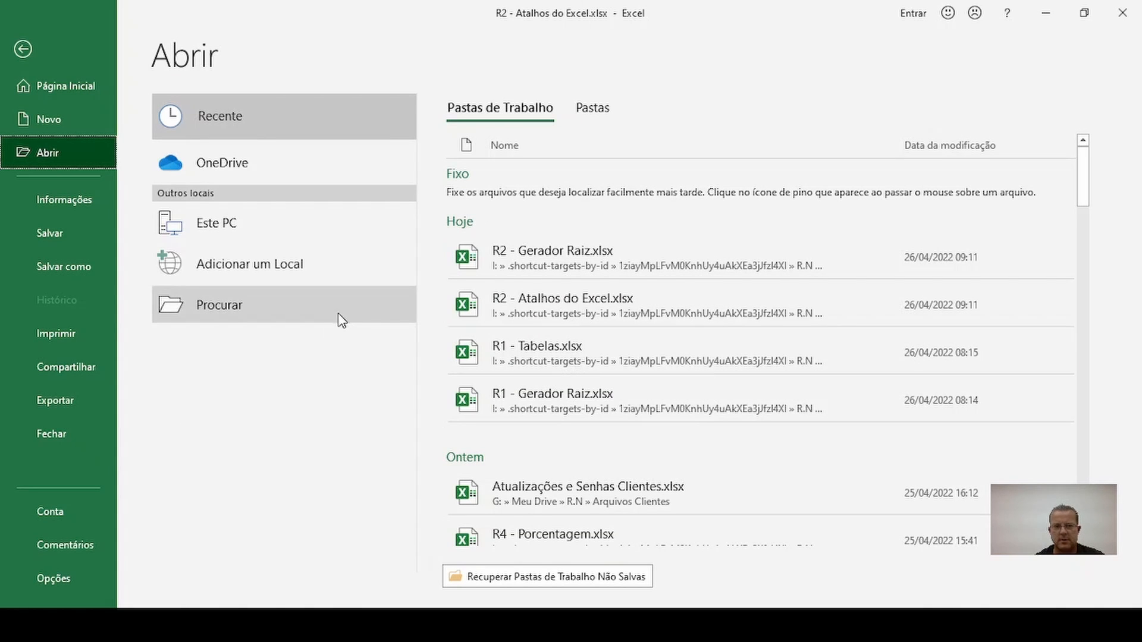
key("Escape")
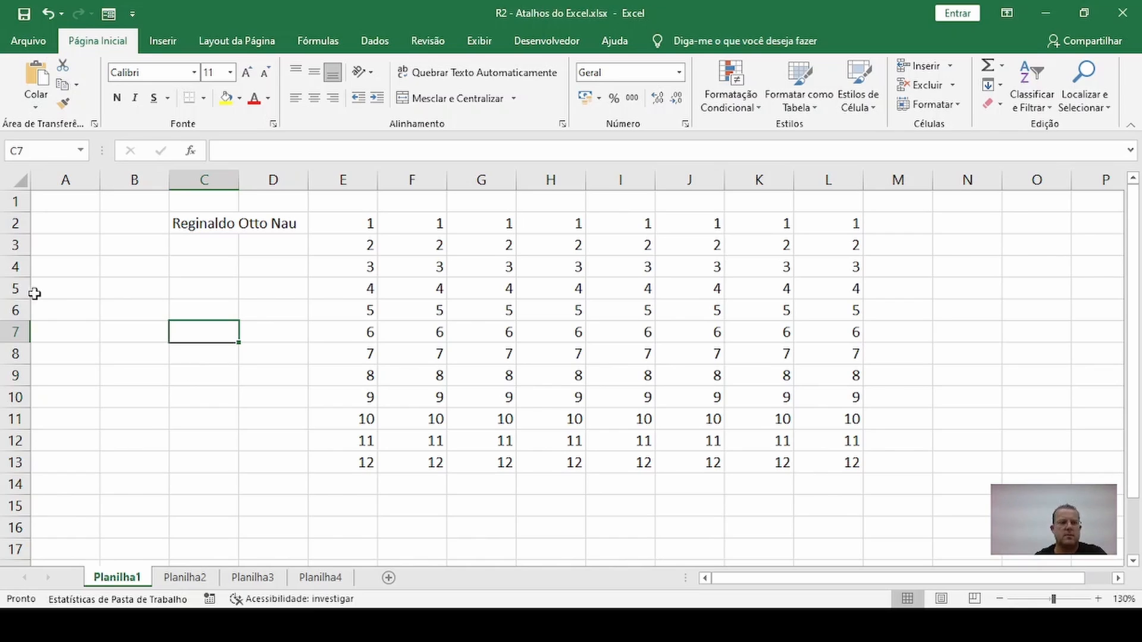
Save the workbook R2 - Atalhos do Excel.xlsx and select cell C8 on Planilha1
left_click(28, 13)
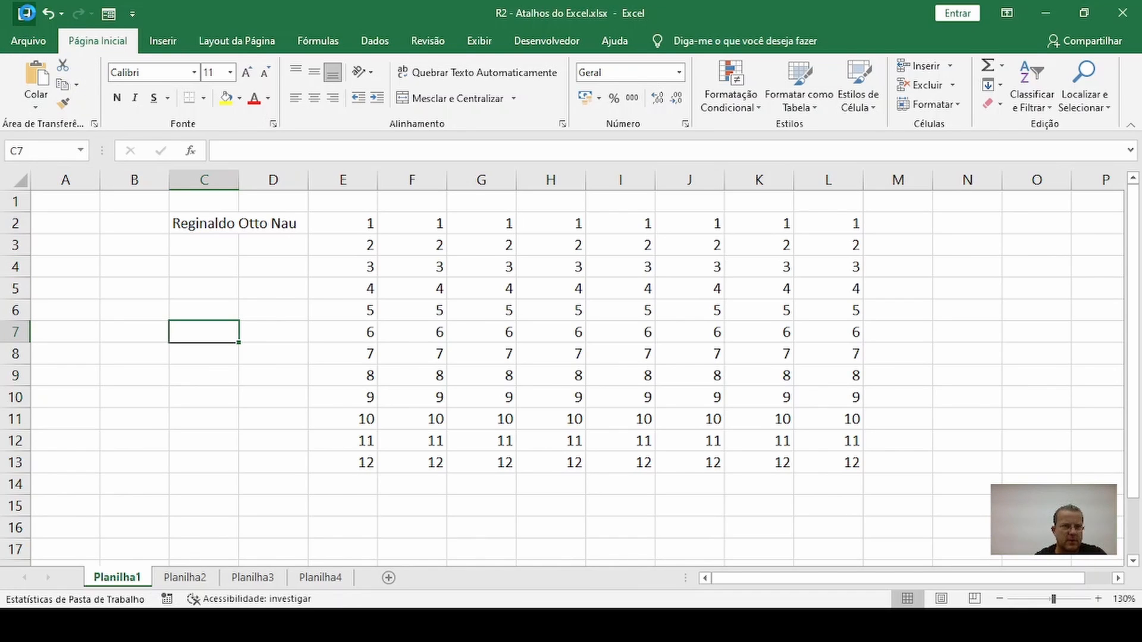
left_click(176, 381)
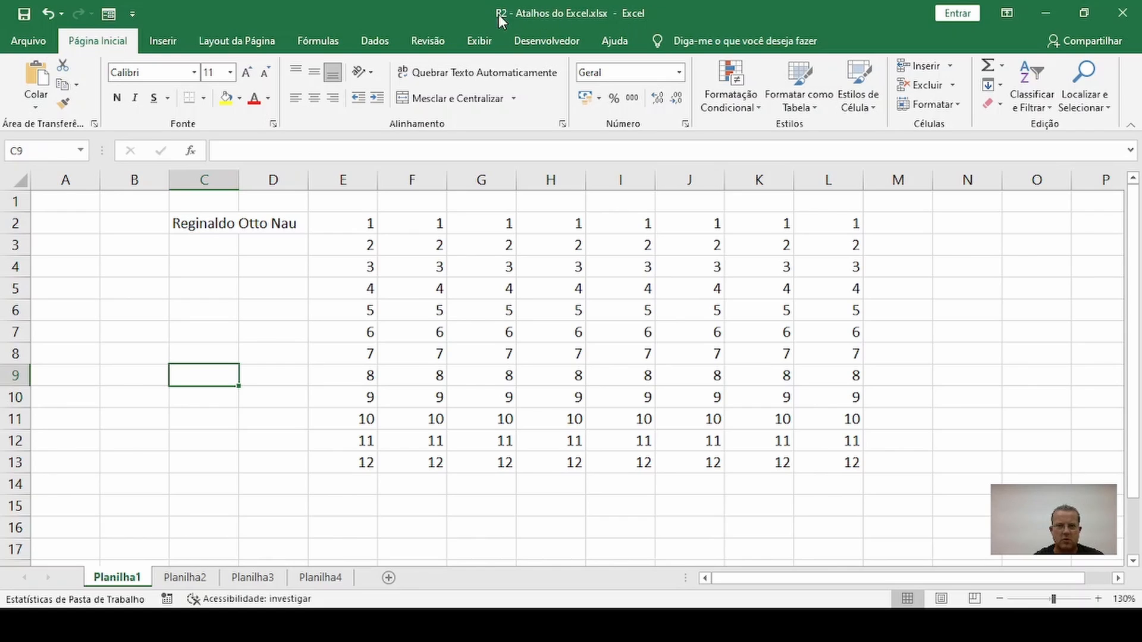
left_click(204, 395)
left_click(210, 344)
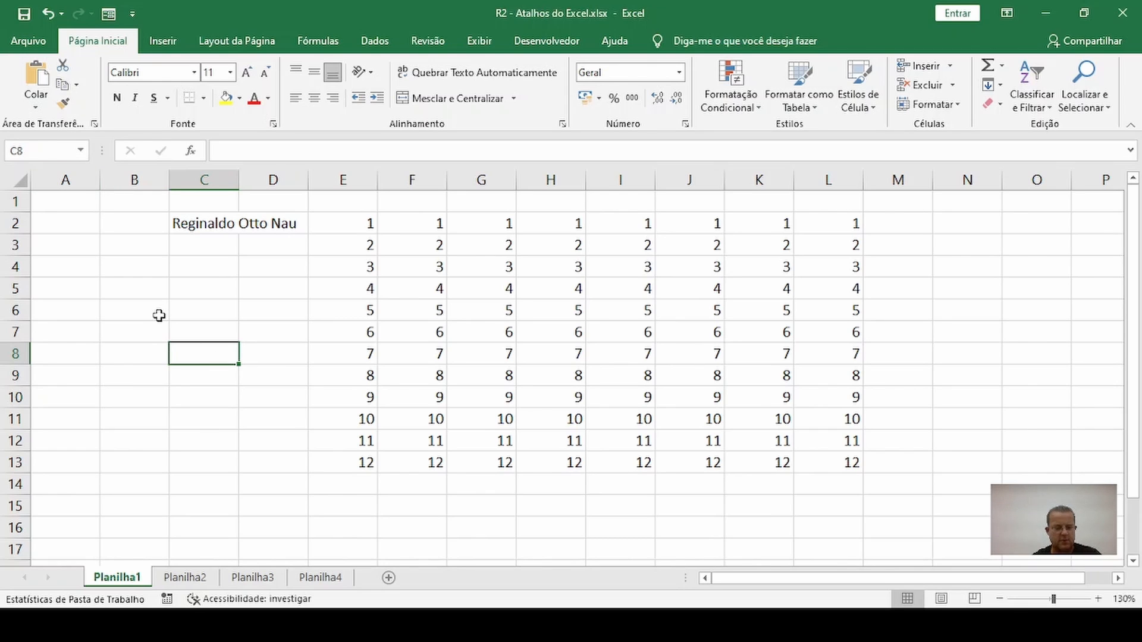
Demonstrate the command for opening a workbook again, cancel it, and return to Planilha1 at cell D5
key("ctrl+a")
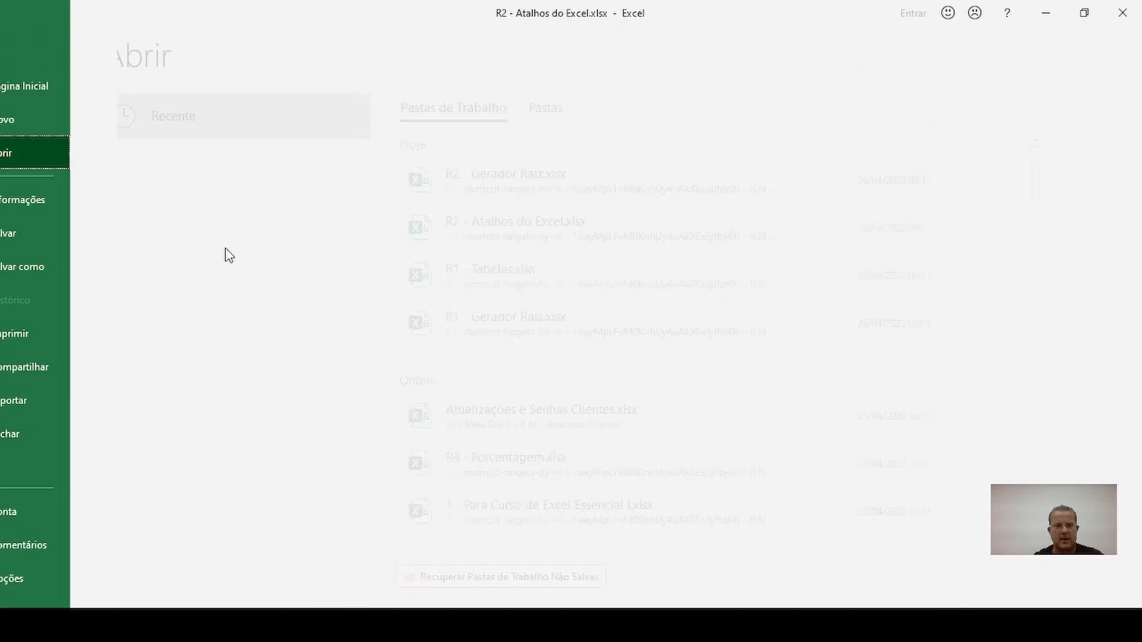
key("Escape")
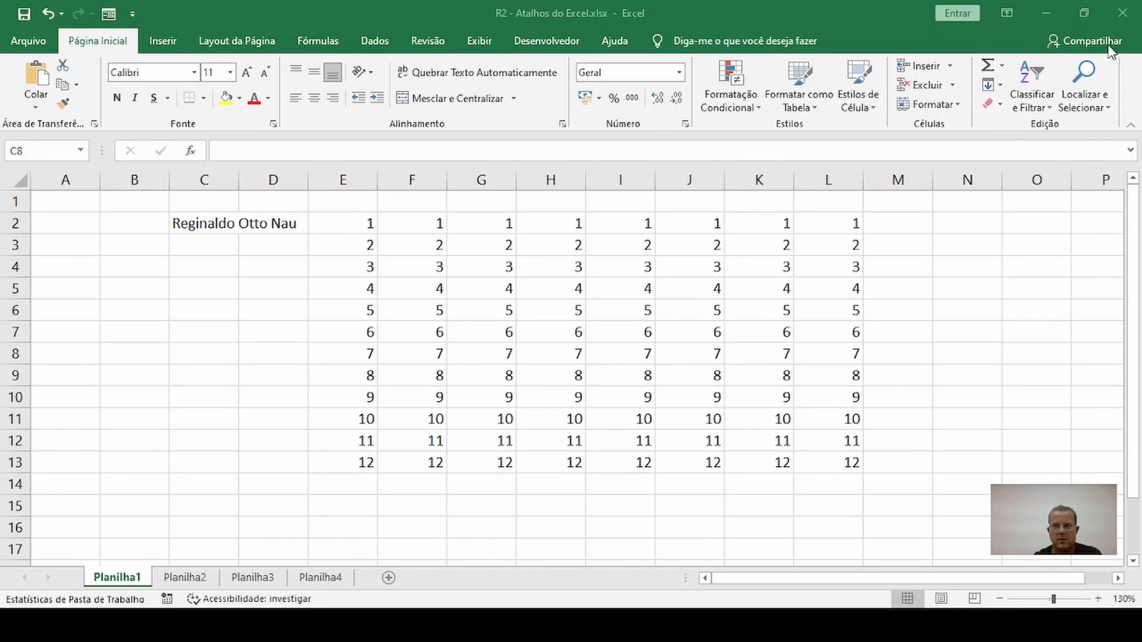
left_click(1123, 23)
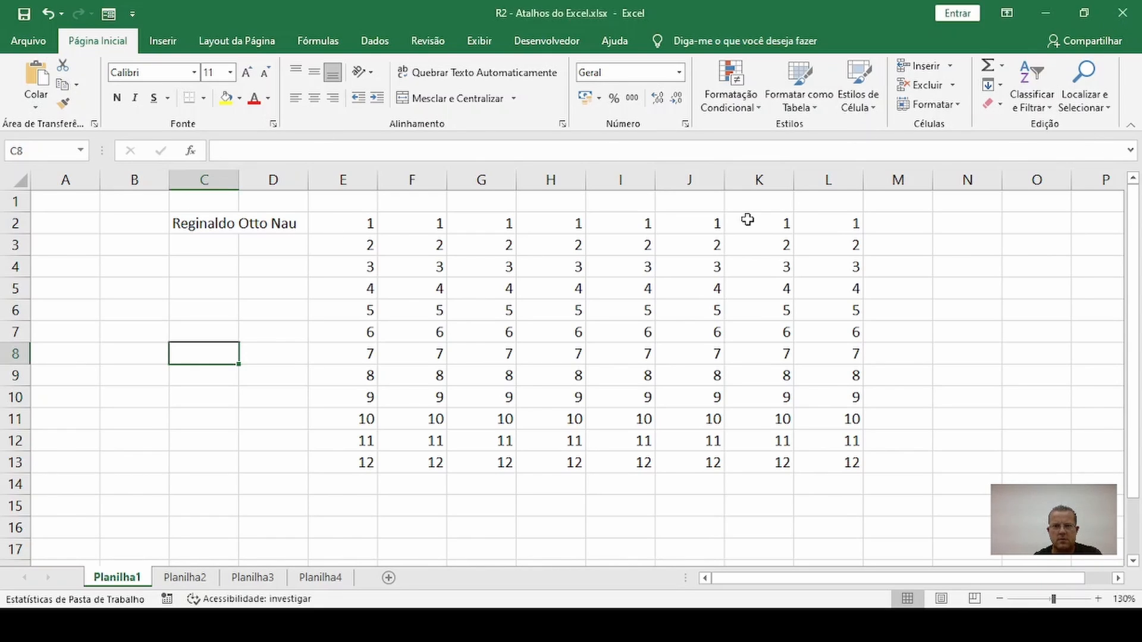
left_click(277, 293)
key("ctrl+o")
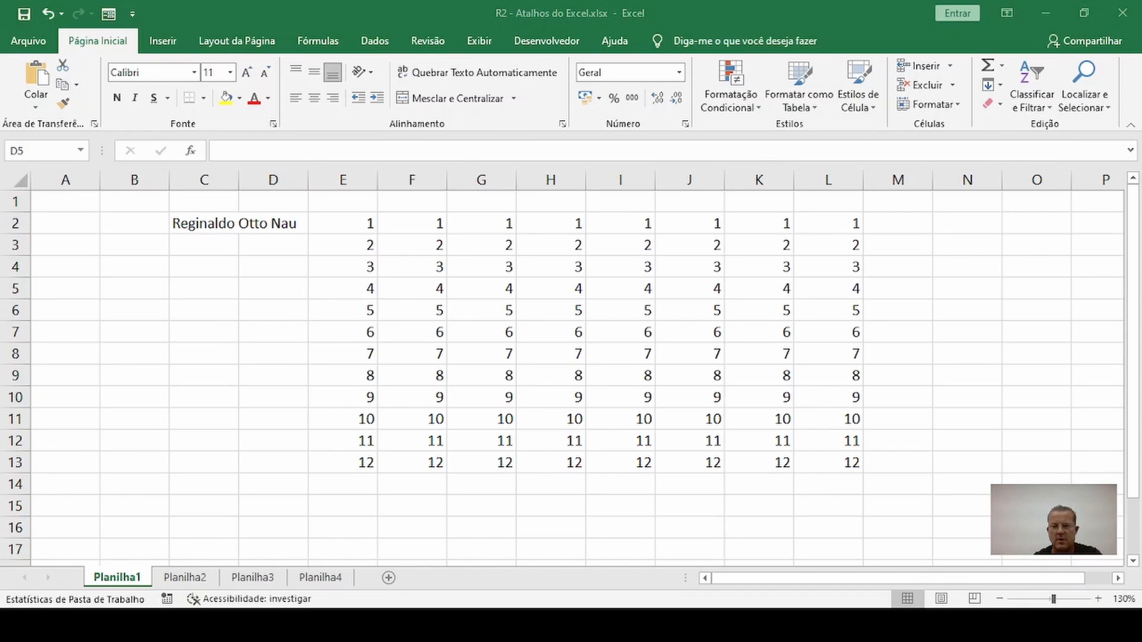
key("Escape")
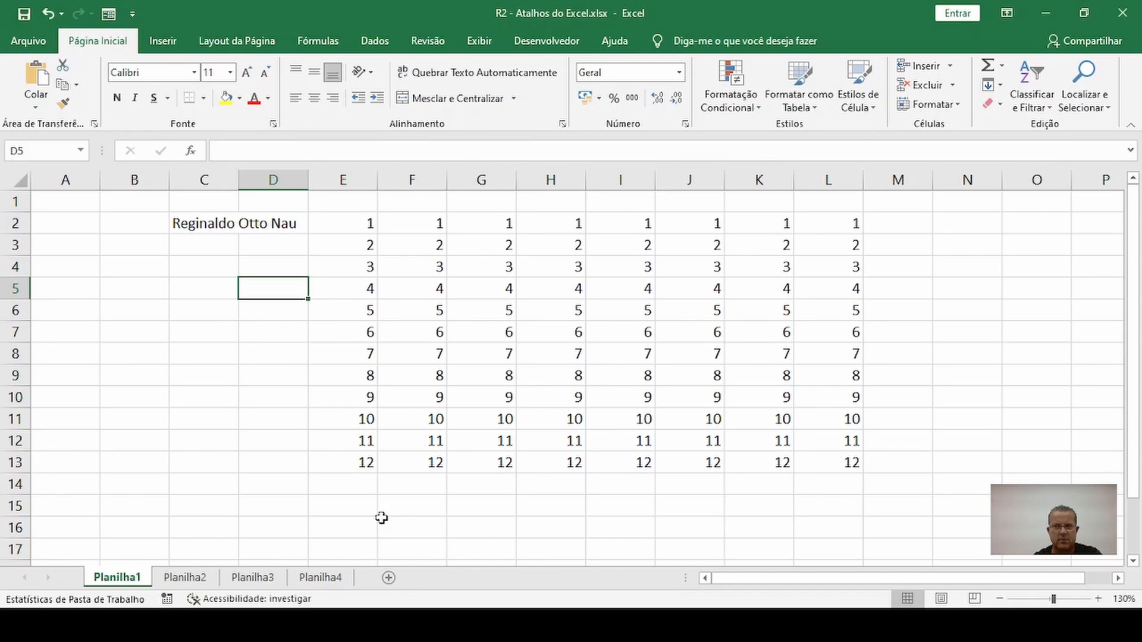
Switch to Foxit Reader to view the shortcut guide R2 - Atalhos do Excel.pdf
key("alt+Tab")
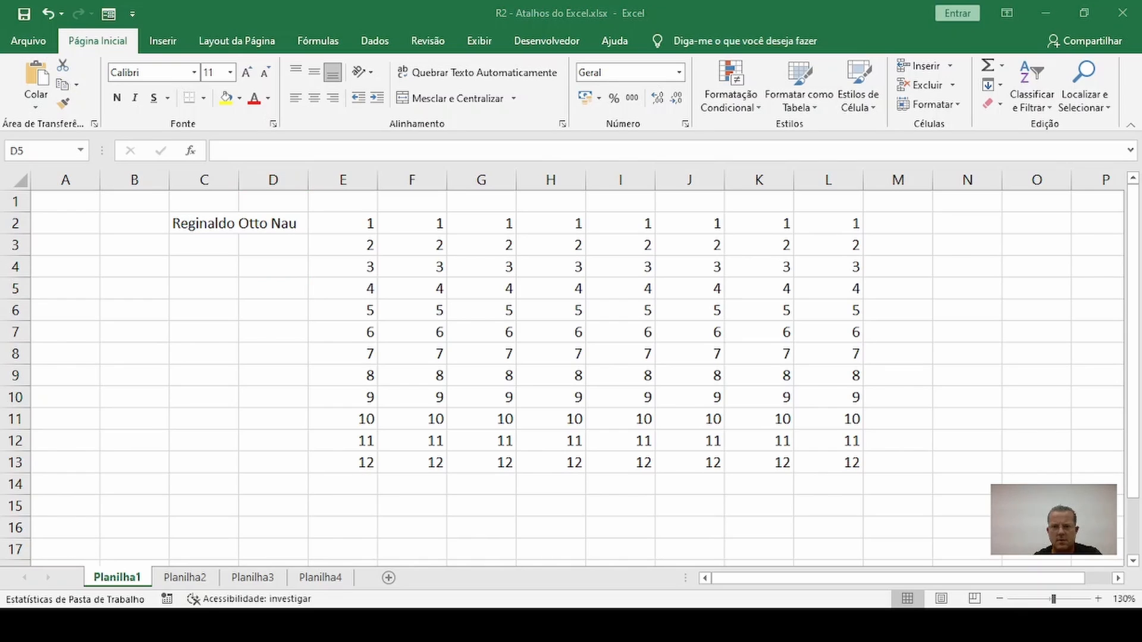
key("alt+Tab")
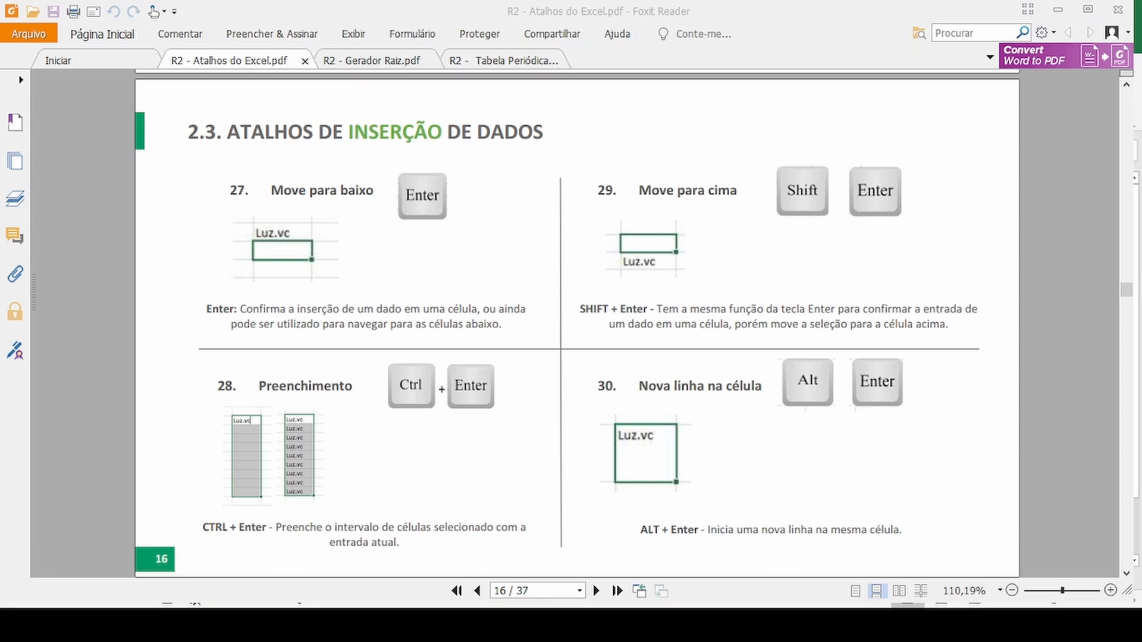
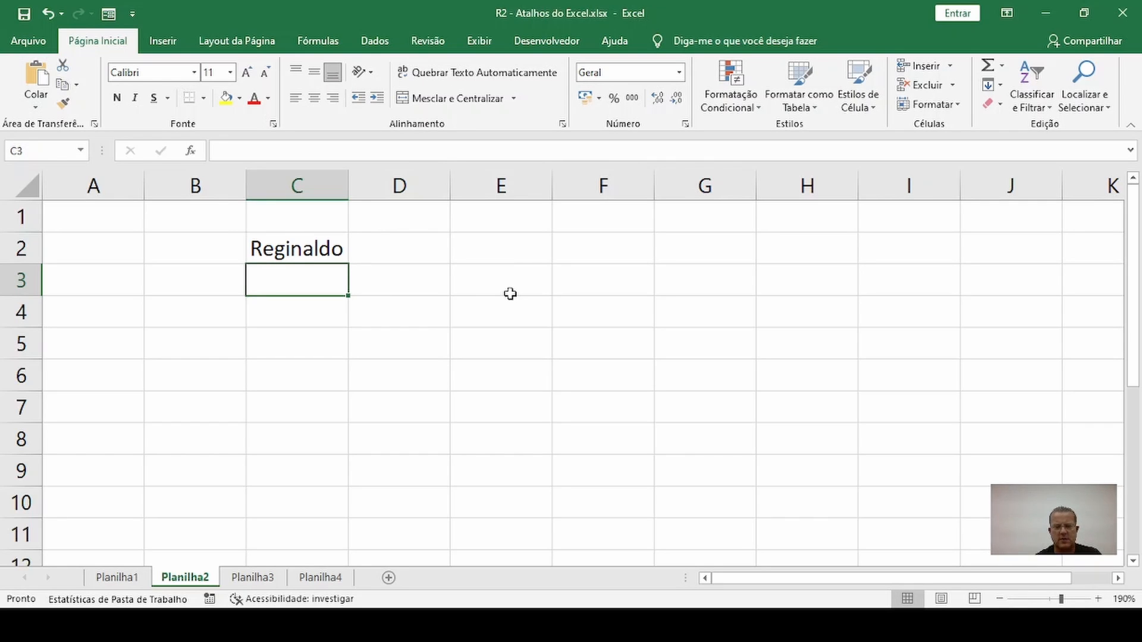
Enter the person's first name in cell C4, committing the entry with a move to the next column, and reselect C4
key("Down")
type("Reginaldo")
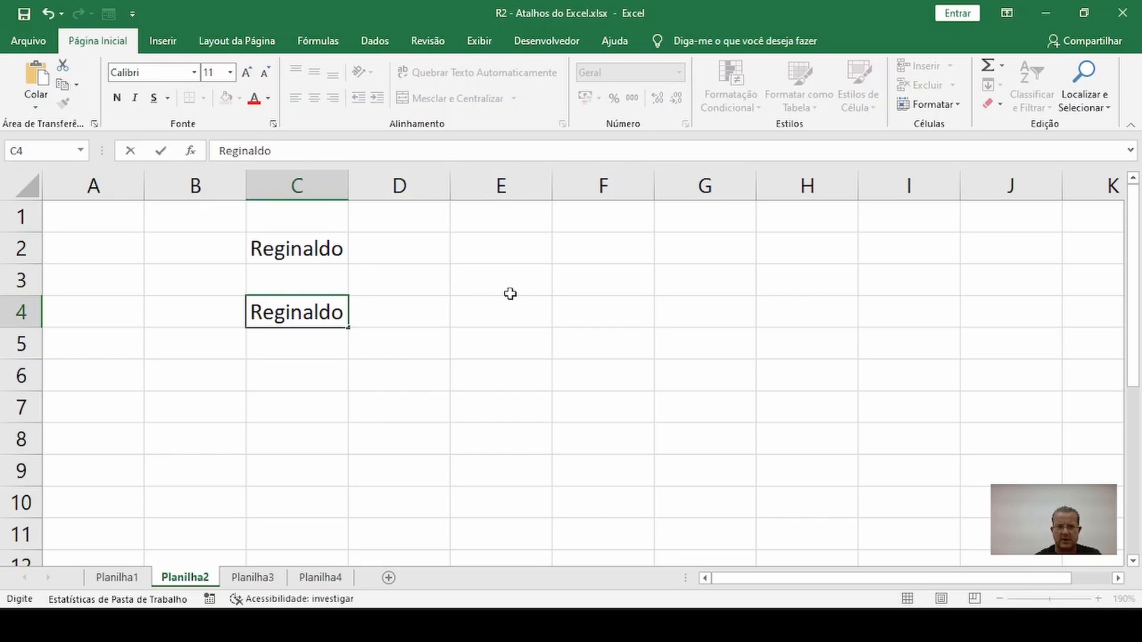
key("Tab")
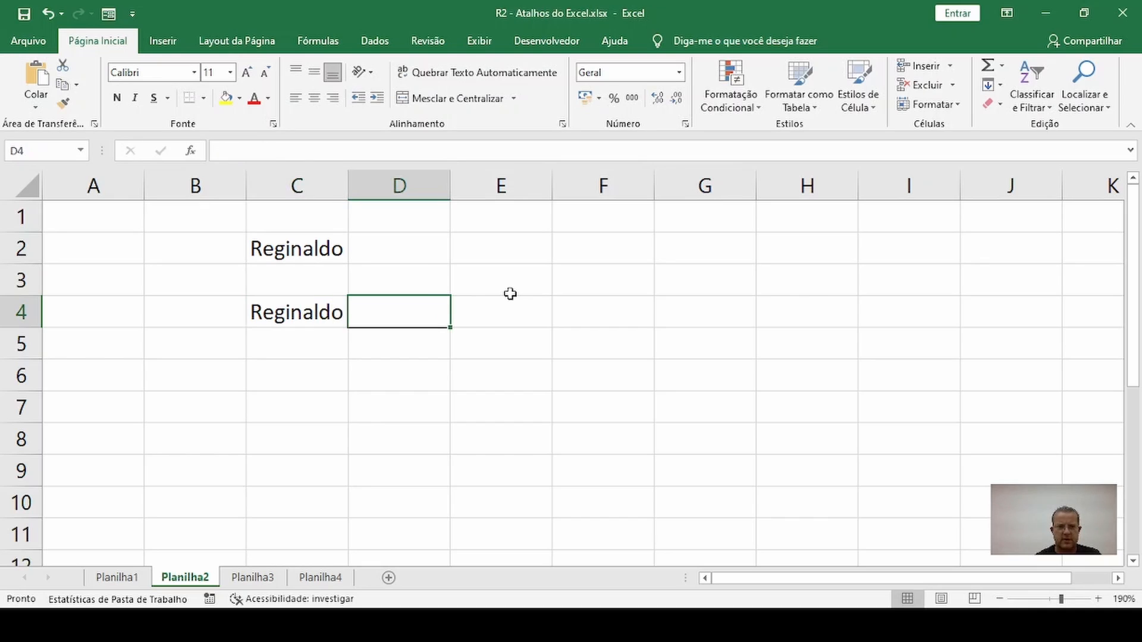
key("Left")
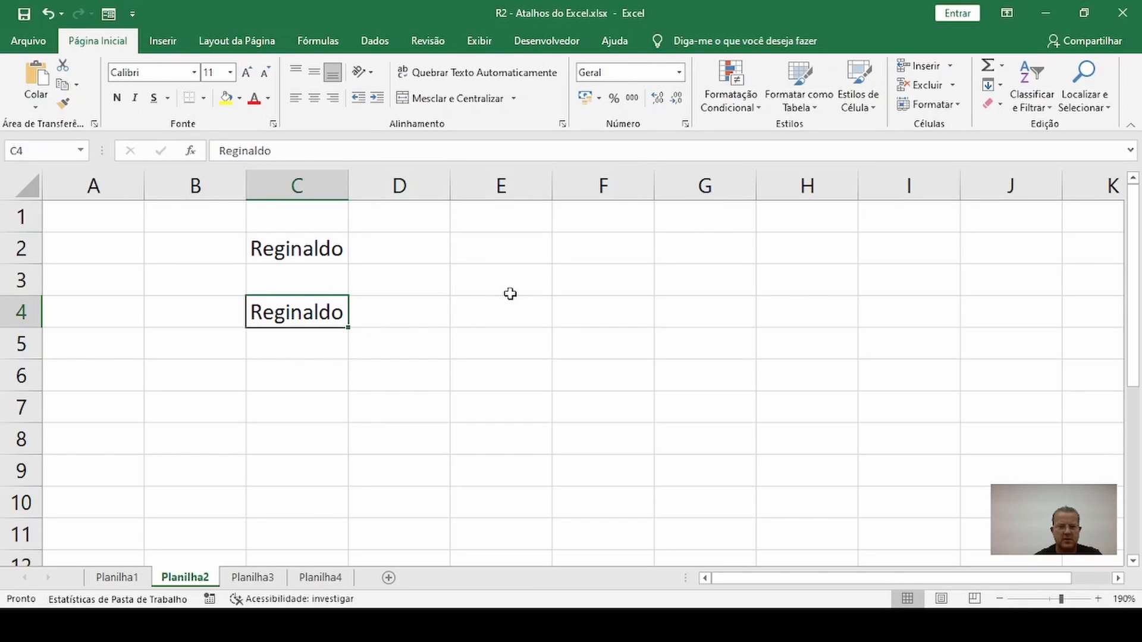
Replace the content of cell C4 with Excel, committing the entry with an upward move to C3, and return to C4
type("Excel")
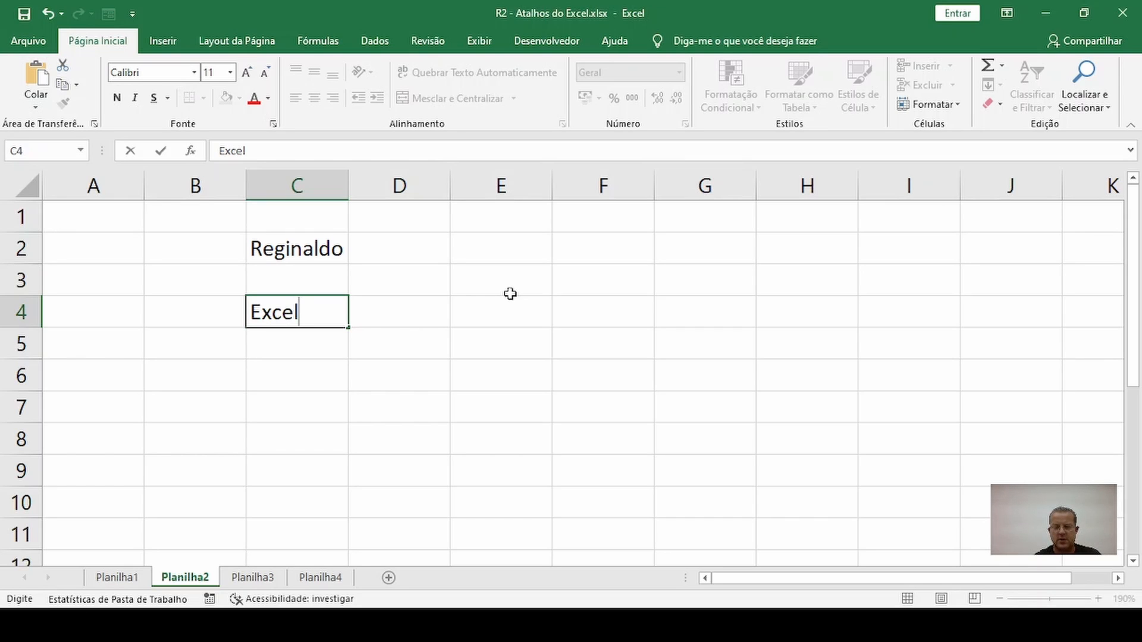
key("shift+Return")
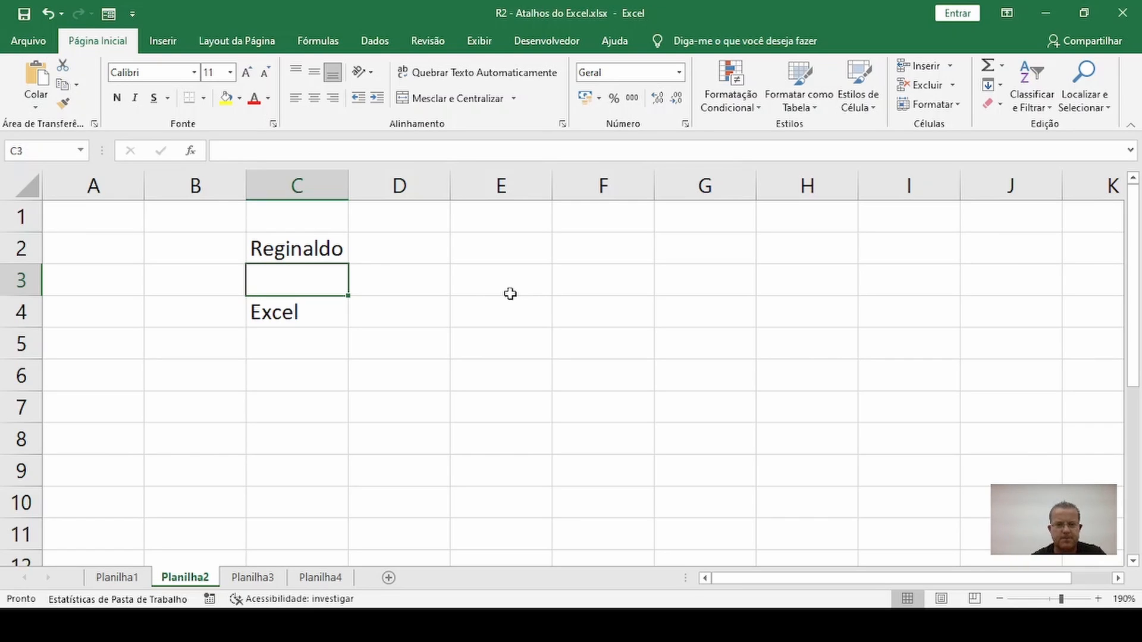
key("Return")
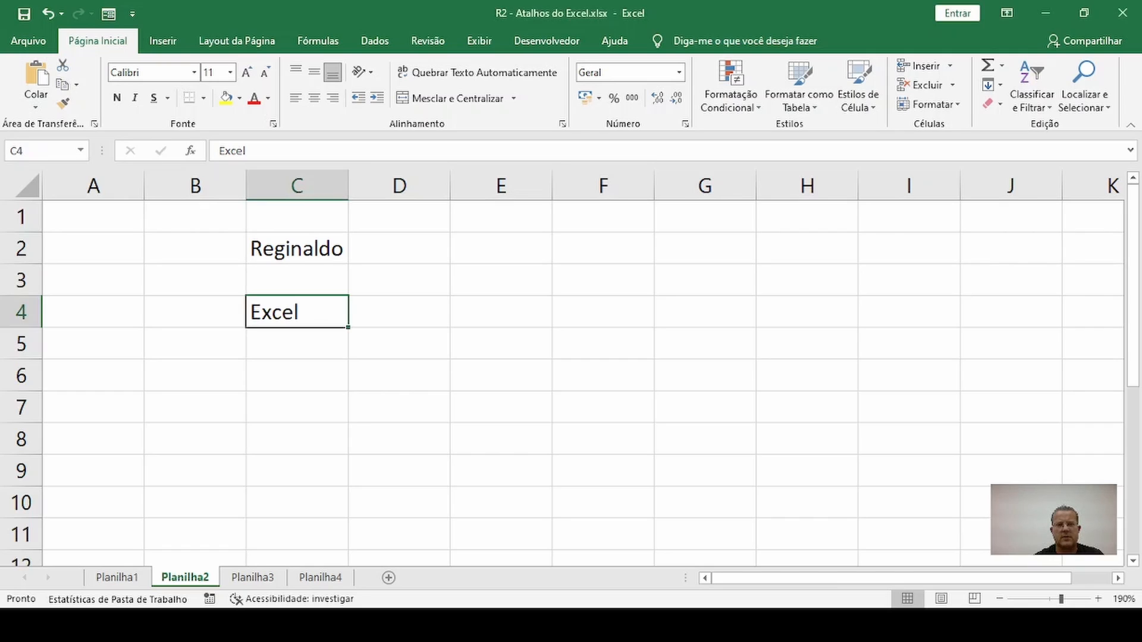
Fill the range G2:G10 with the text Atalhos Excel in a single entry
left_click(459, 405)
left_click_drag(618, 248, 604, 489)
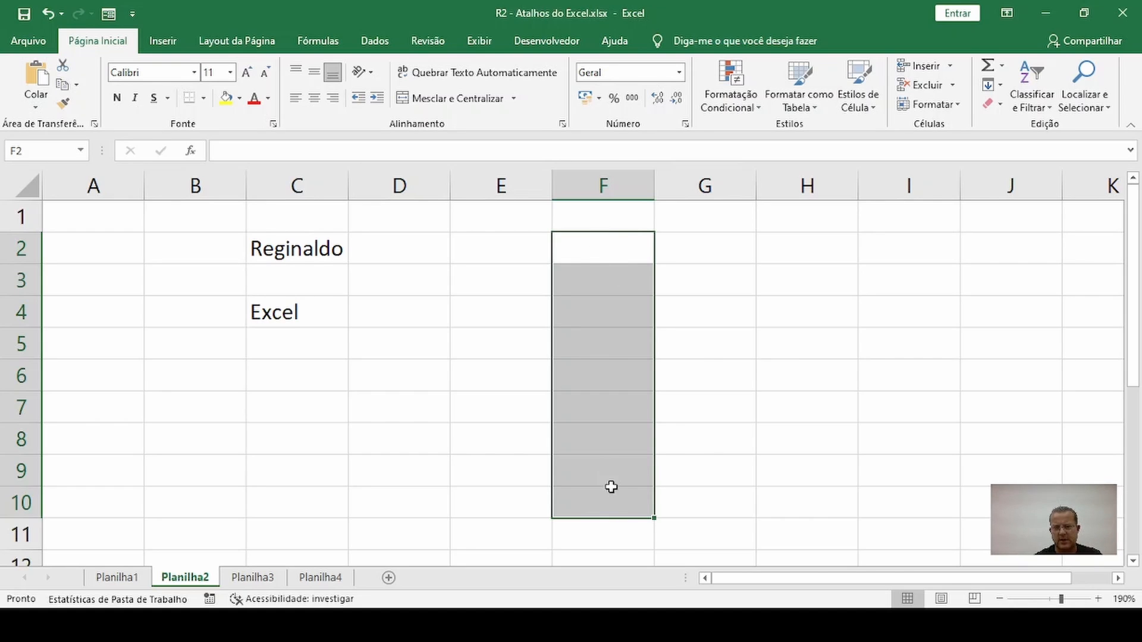
left_click(709, 362)
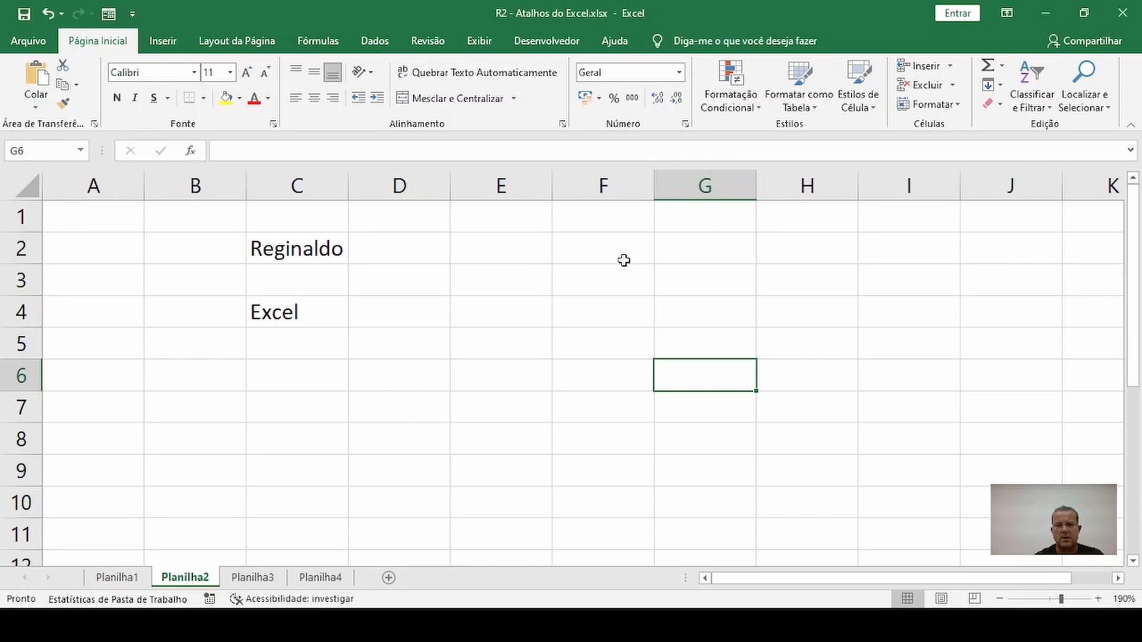
left_click_drag(708, 244, 690, 517)
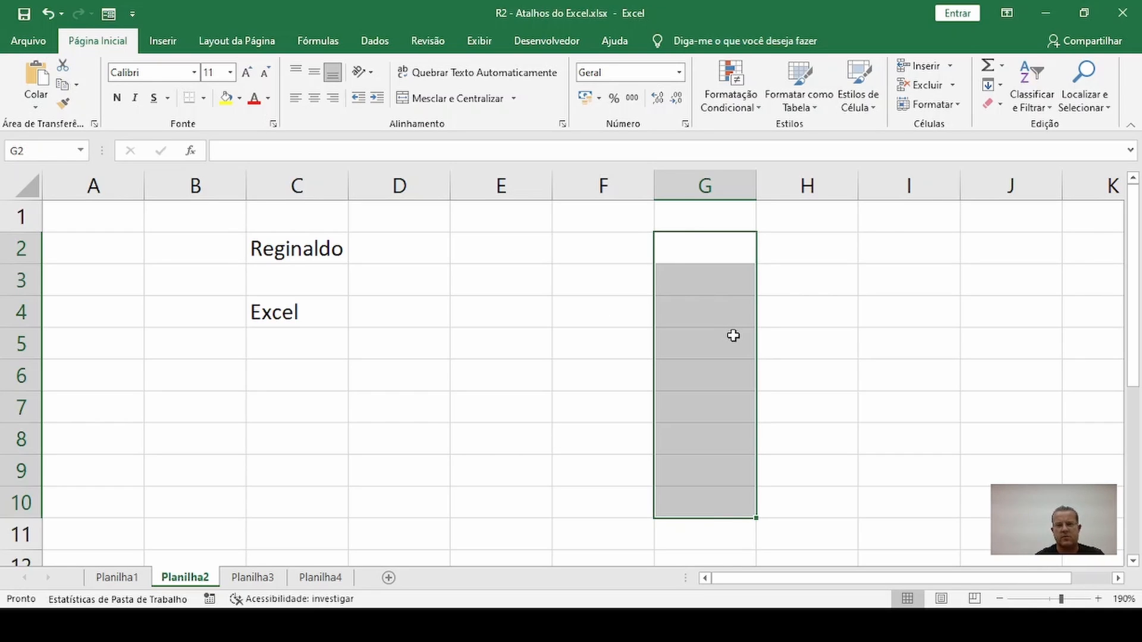
type("Atalhos Exc")
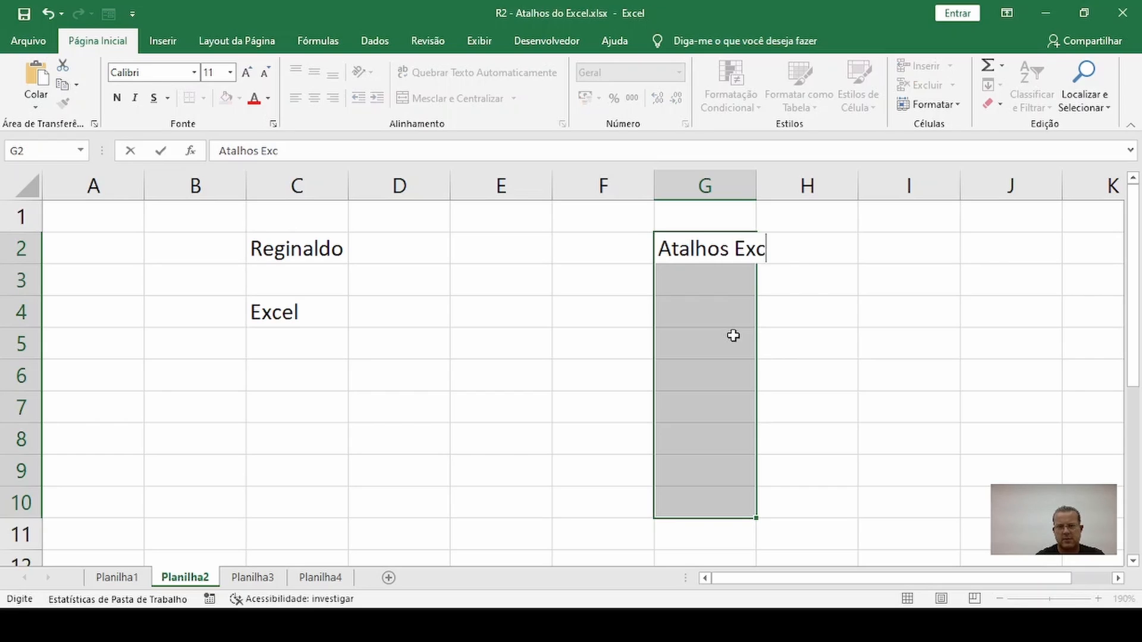
type("el")
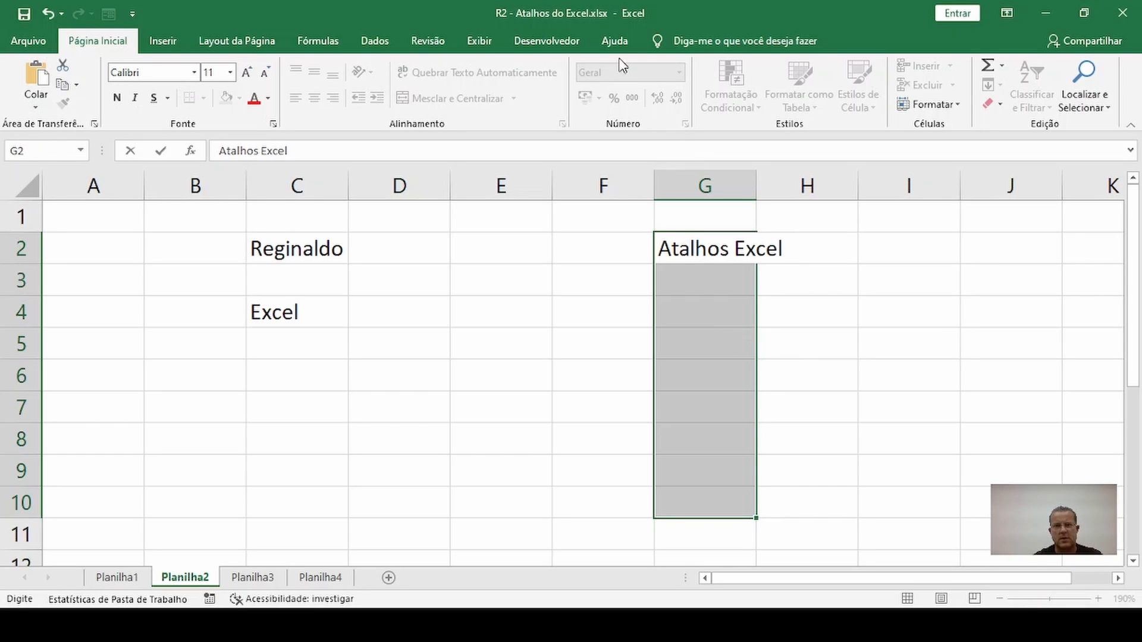
left_click(594, 0)
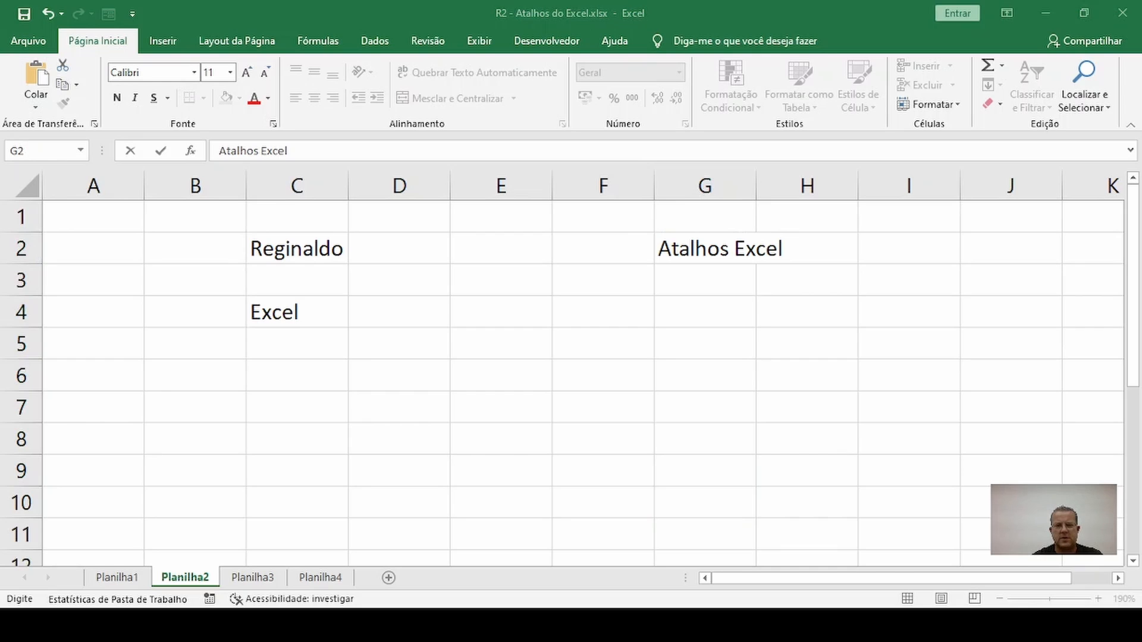
left_click(597, 7)
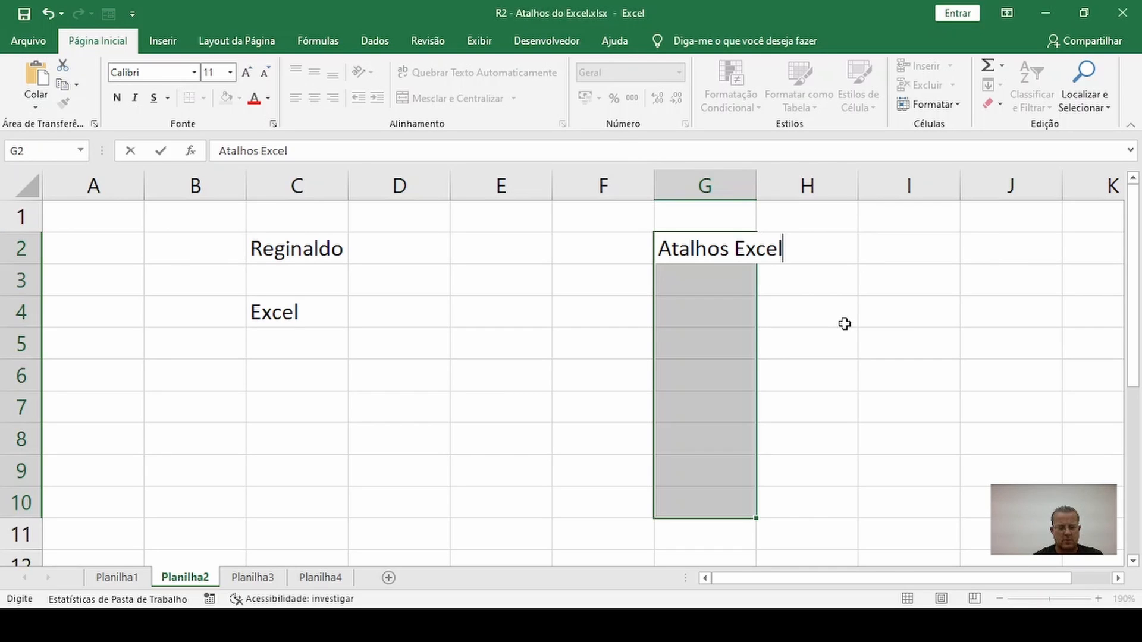
key("ctrl+Return")
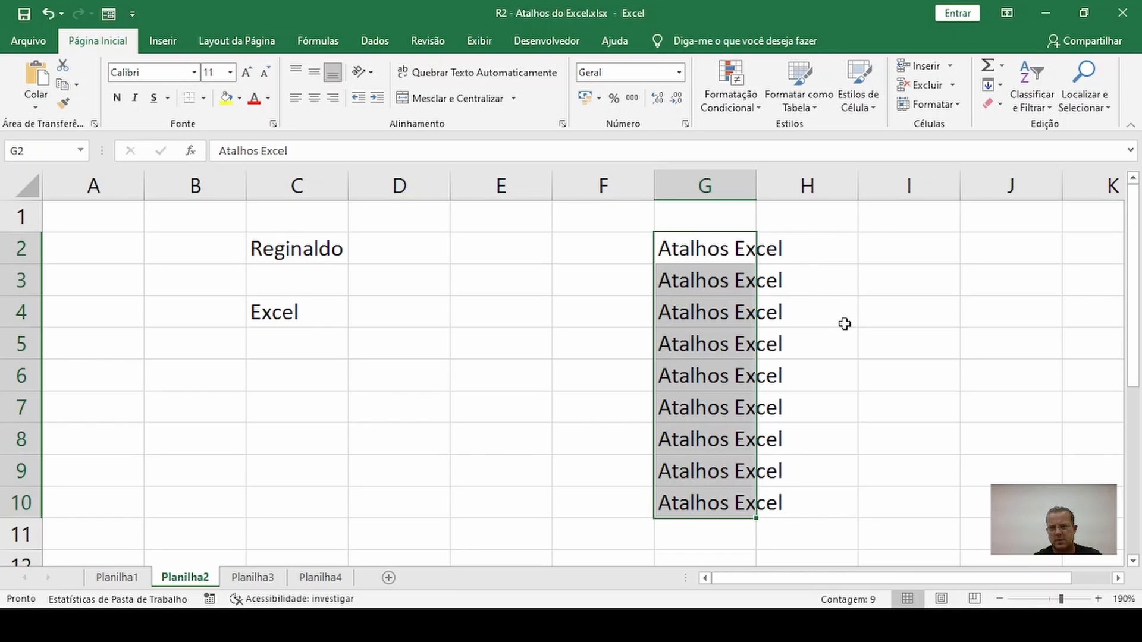
Widen column G beyond the length of its text and clear the entries in G2:G10
left_click(808, 333)
left_click_drag(756, 186, 840, 197)
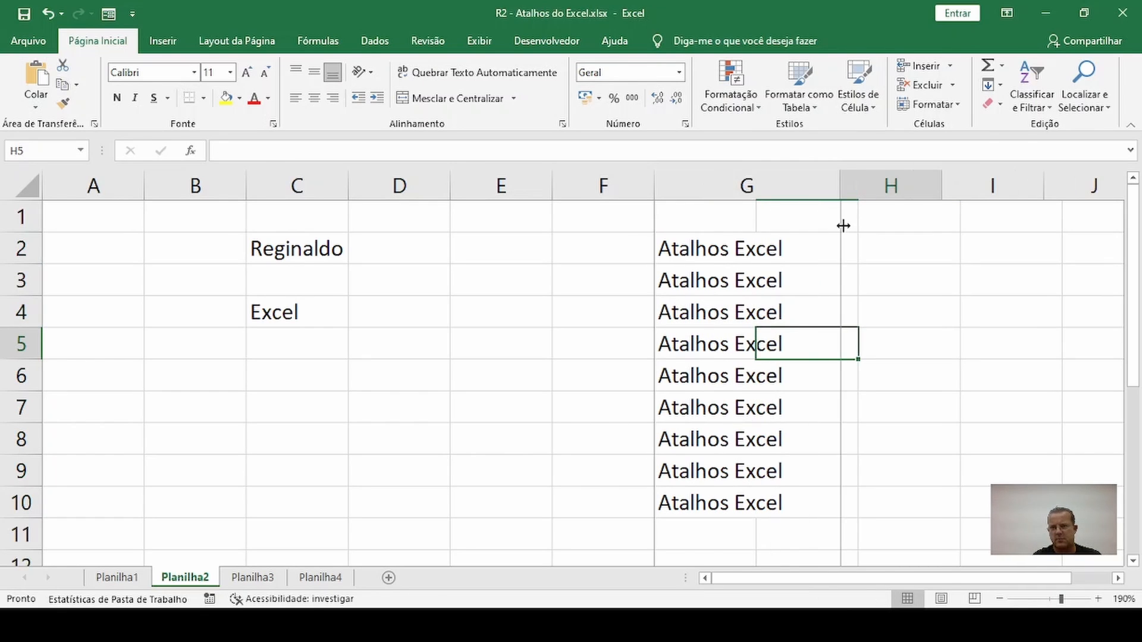
left_click_drag(797, 246, 795, 519)
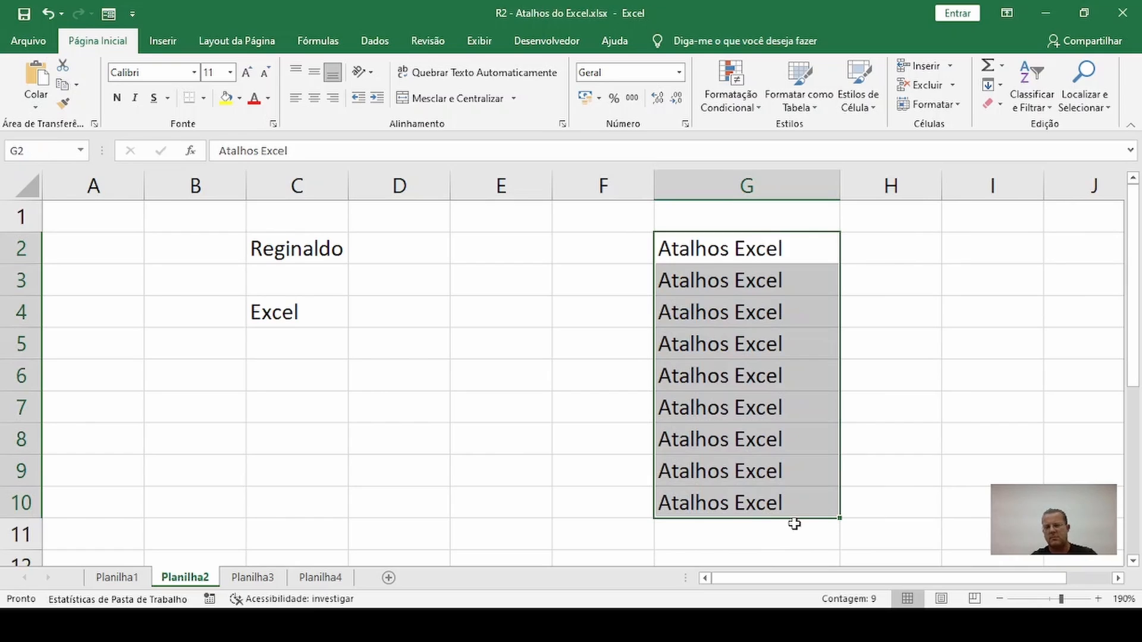
key("Delete")
left_click(744, 447)
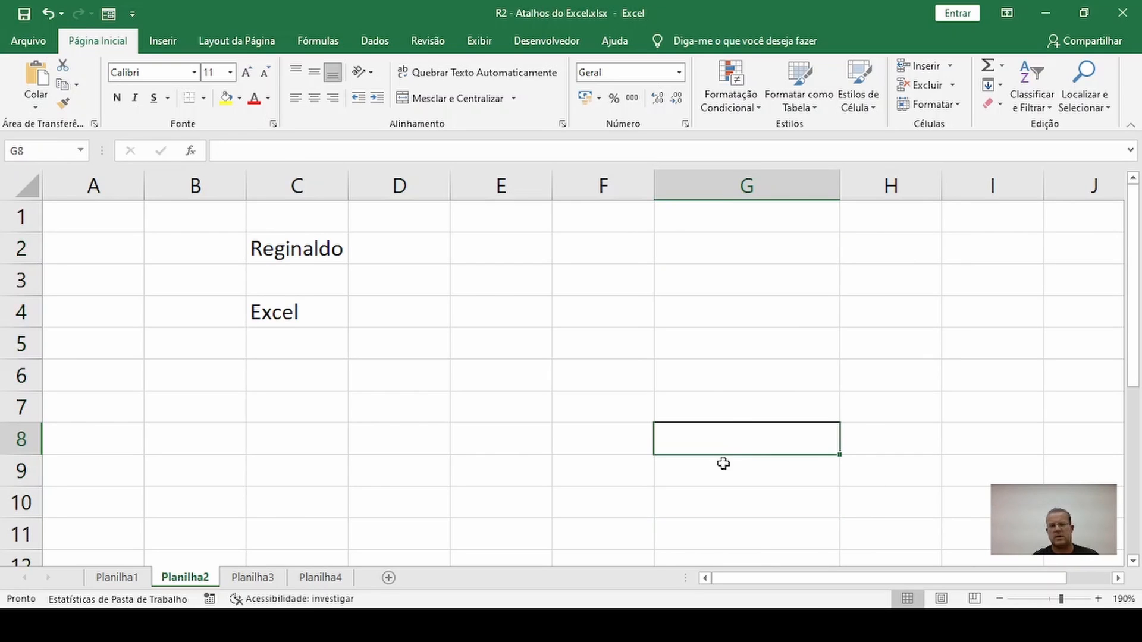
Fill the range G2:G10 with the text CTRL <ENTER> in a single entry
left_click(700, 250)
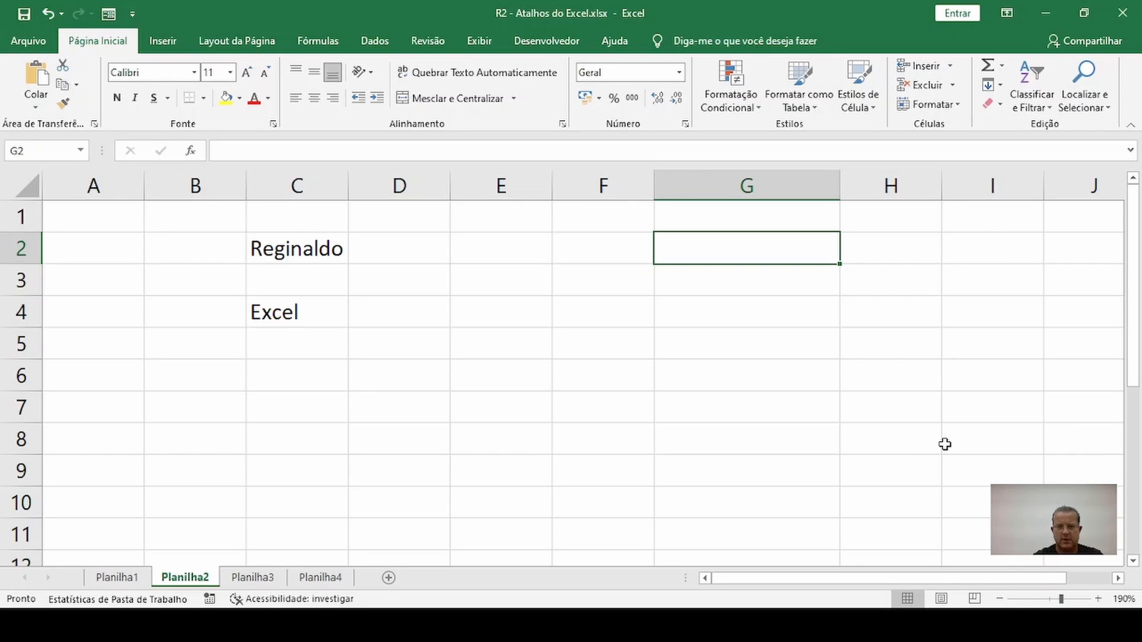
left_click_drag(691, 243, 711, 512)
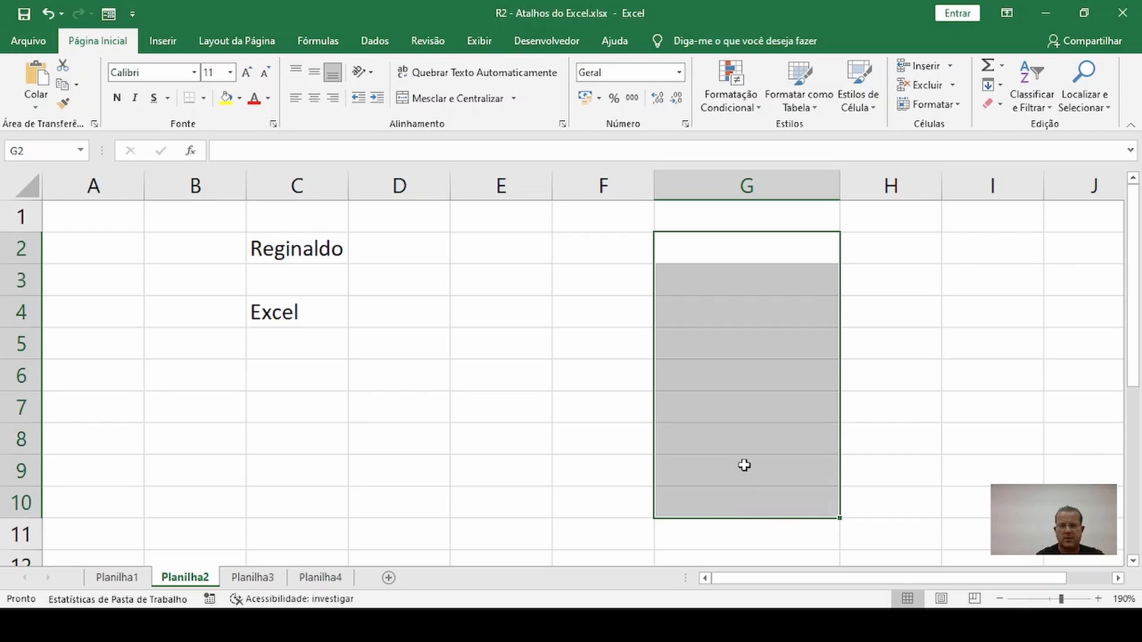
type("CTRL")
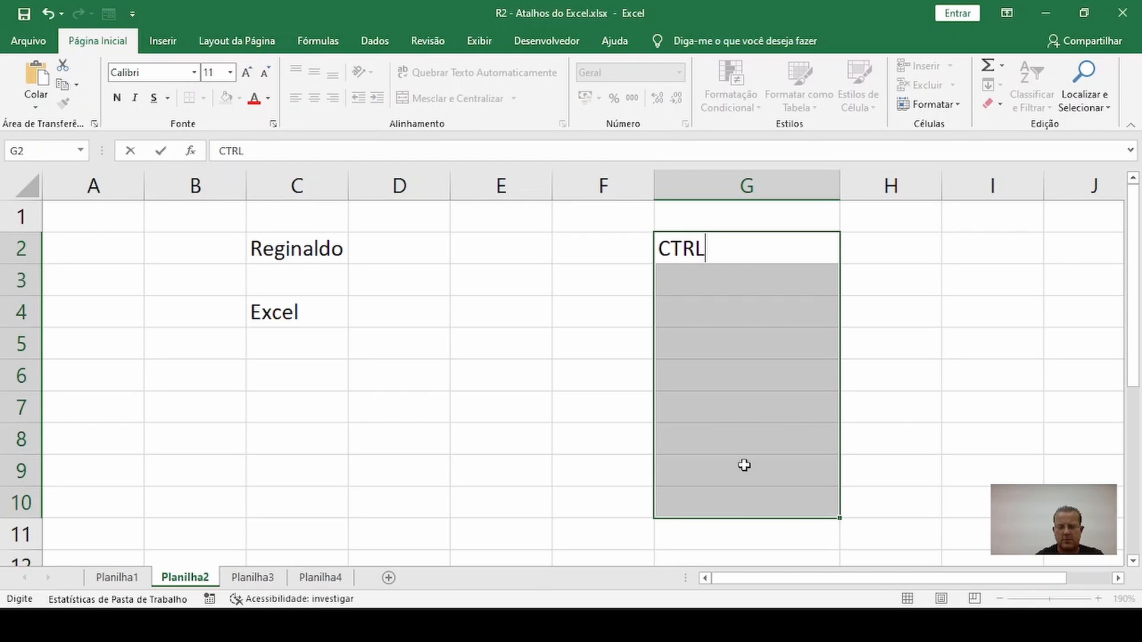
type(" <ENTRE")
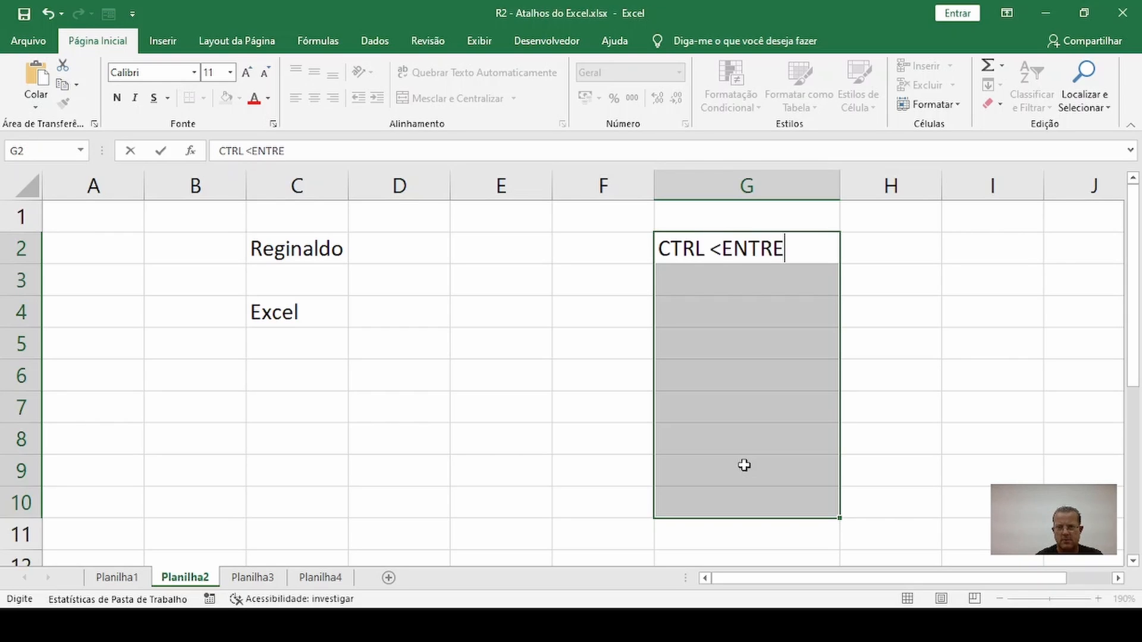
key("BackSpace")
key("BackSpace")
key("BackSpace")
type("ER>")
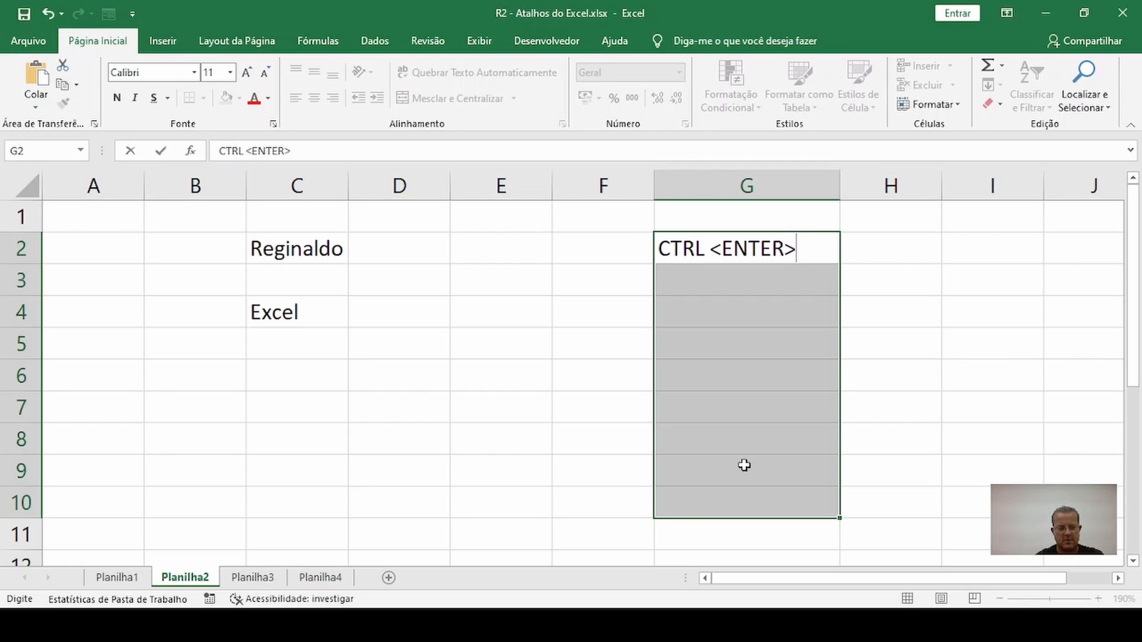
key("ctrl+Return")
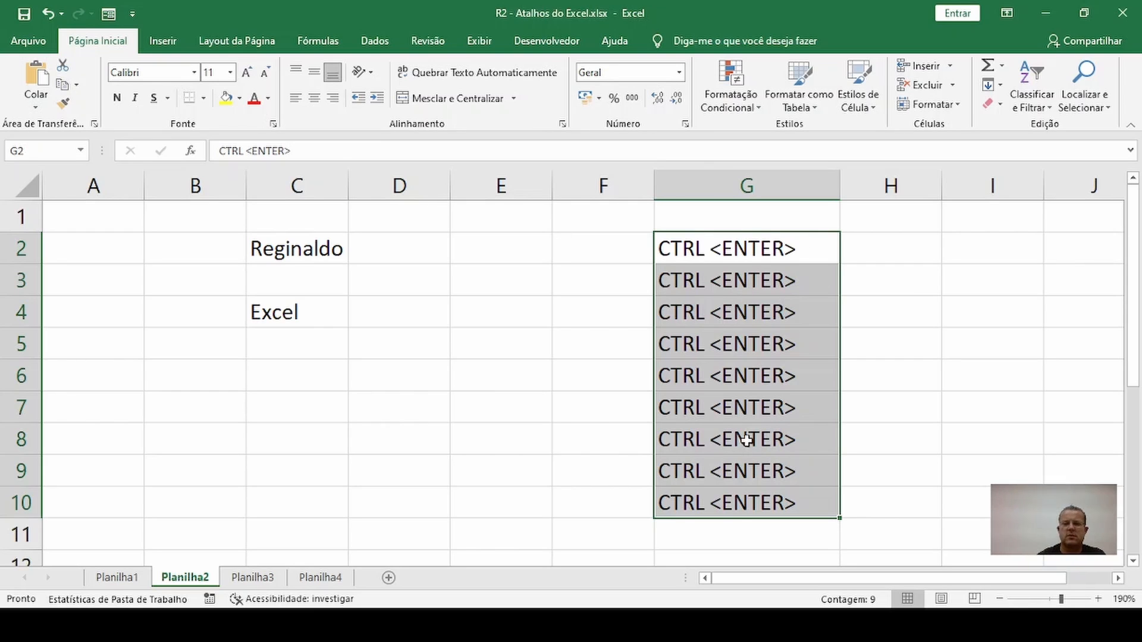
left_click(573, 3)
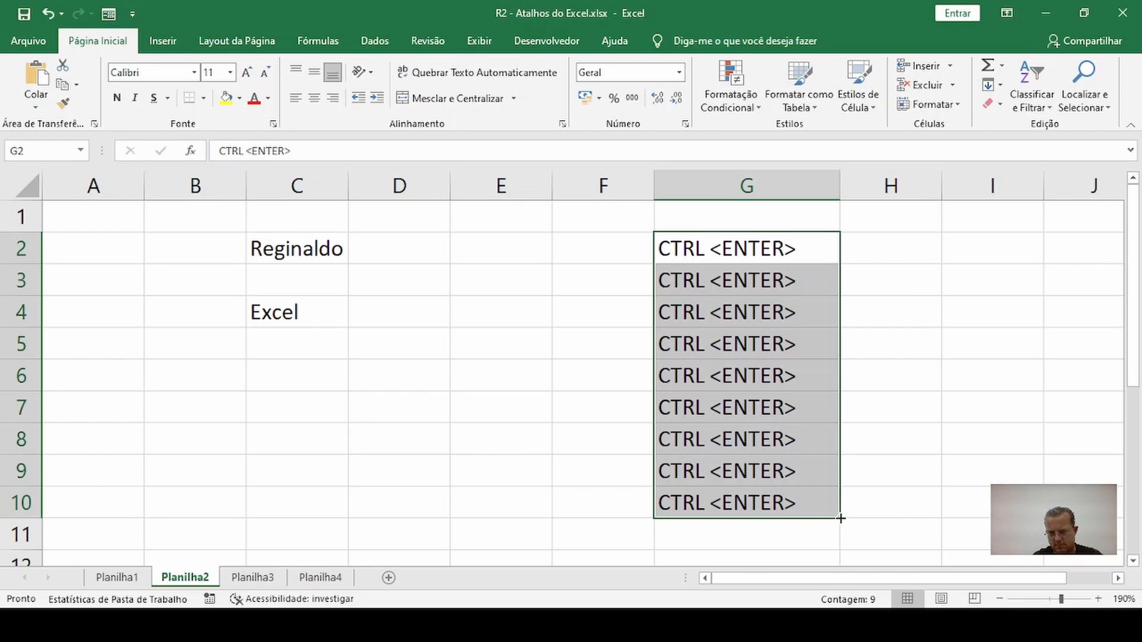
Narrow column H to a thin spacer and widen column I
left_click(905, 394)
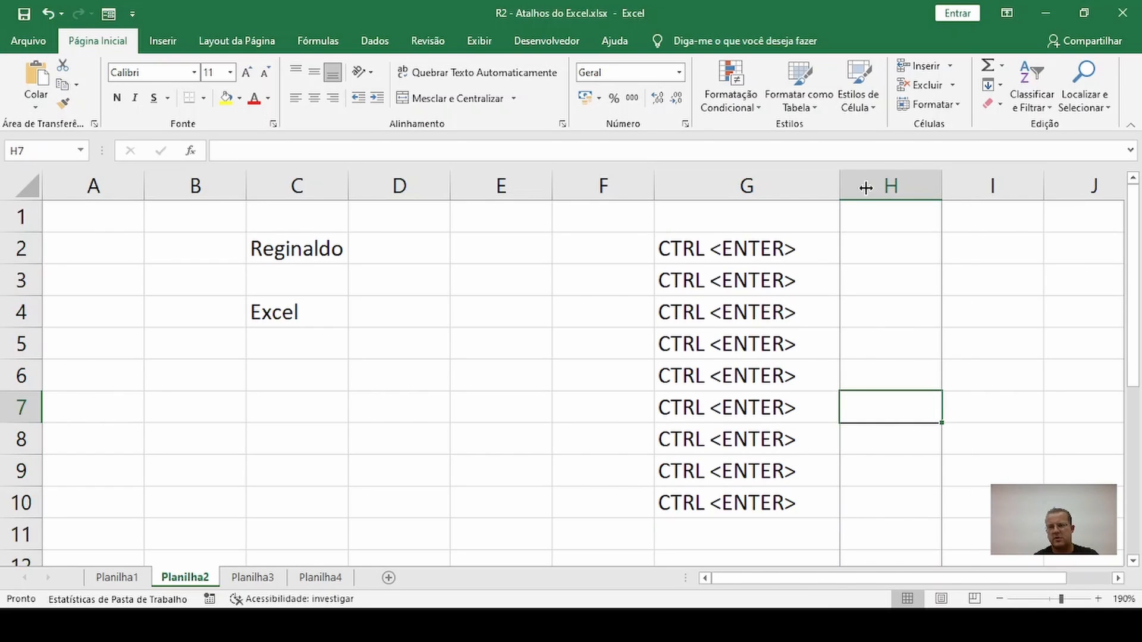
left_click_drag(865, 188, 867, 188)
left_click(907, 242)
left_click_drag(971, 181, 1010, 184)
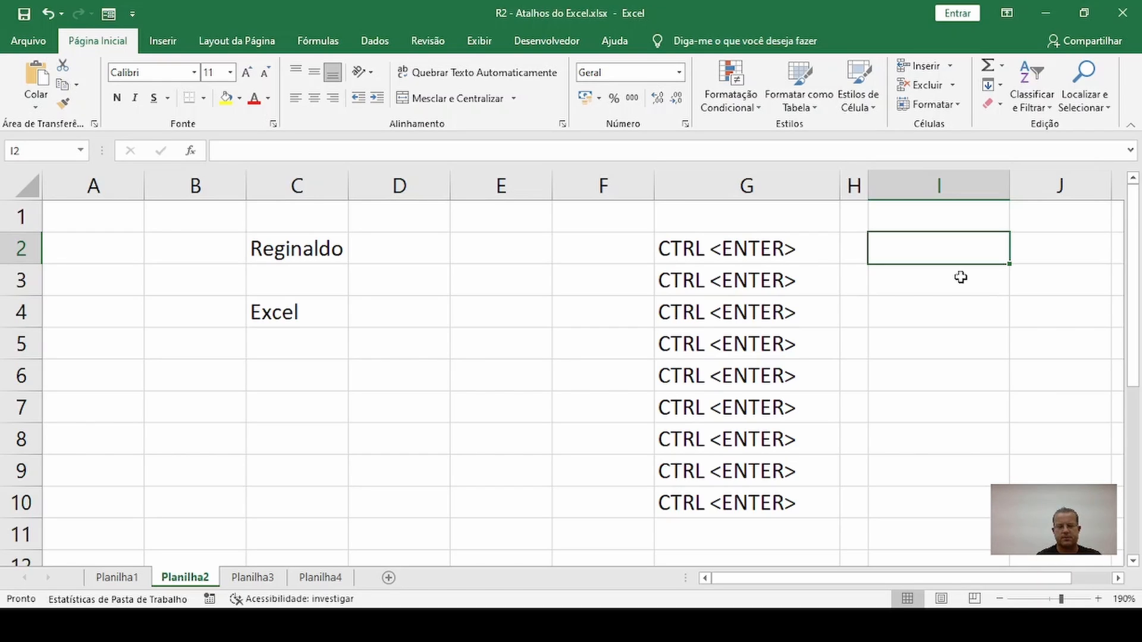
Enter the person's first name in cell I2 and commit it
type("reG")
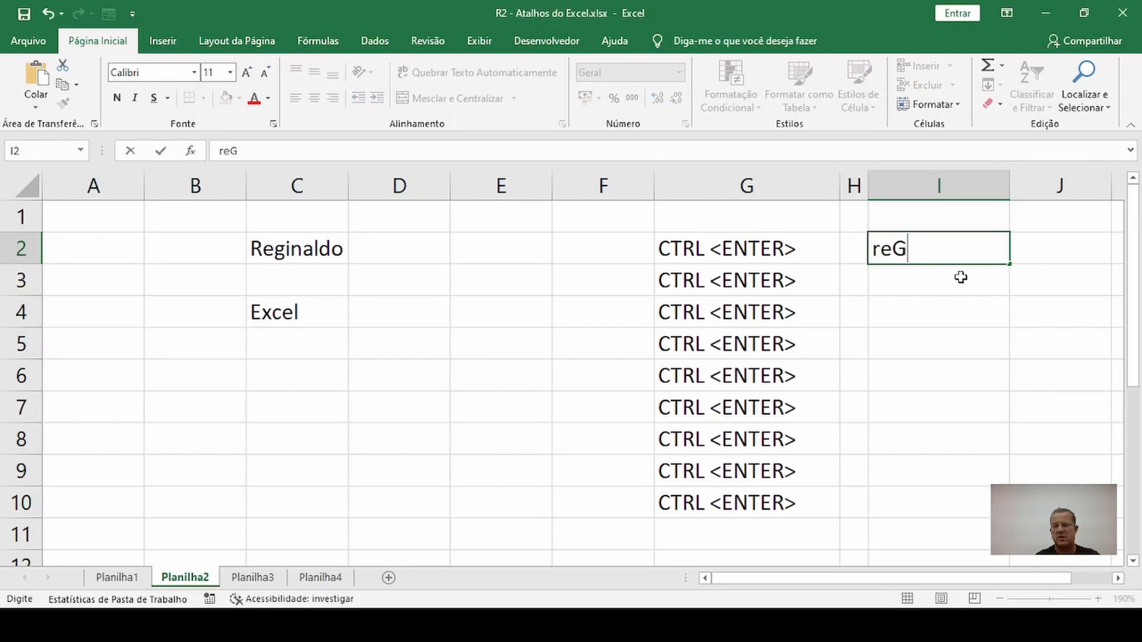
key("BackSpace")
key("BackSpace")
key("BackSpace")
type("Reginaldo")
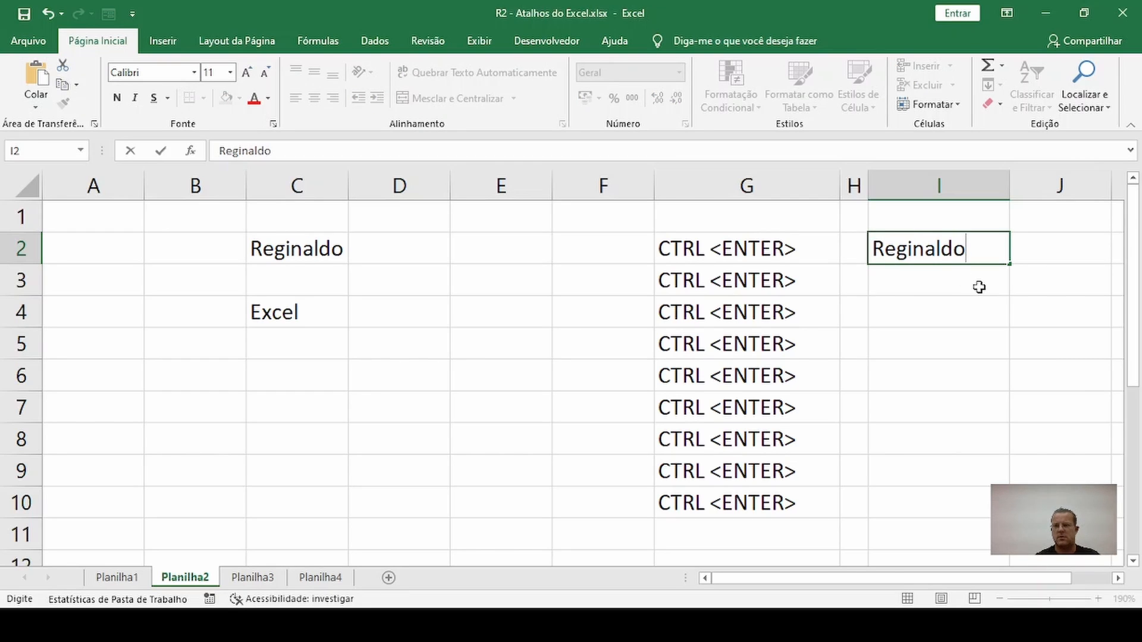
key("Return")
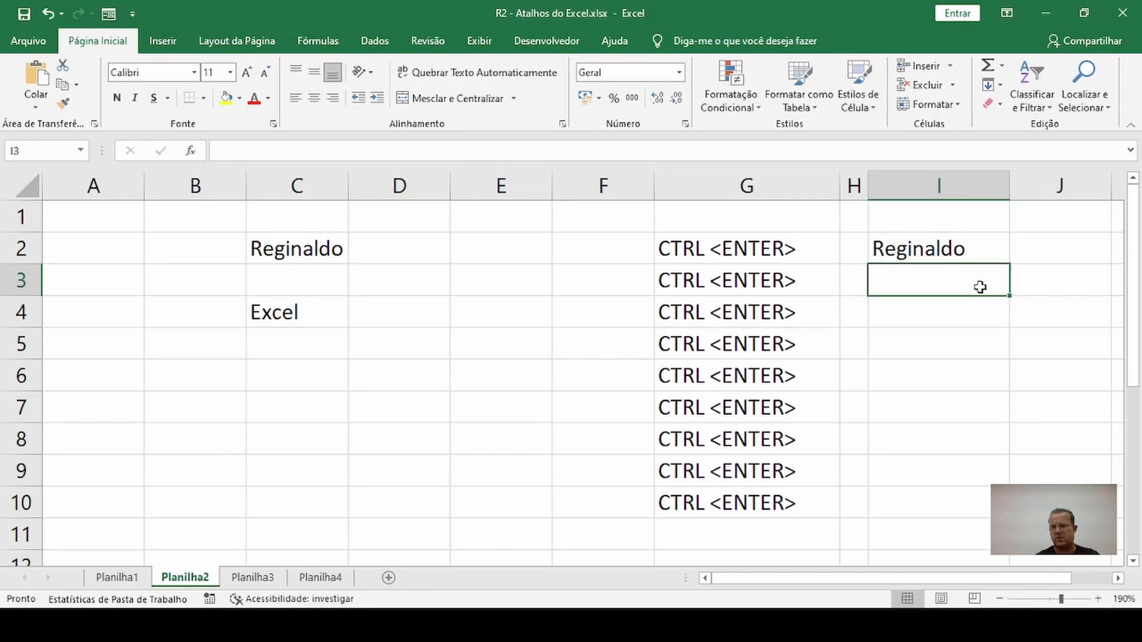
Copy the name in I2 down to I10 with the fill handle and undo the copy
left_click(983, 248)
left_click_drag(1009, 263, 981, 501)
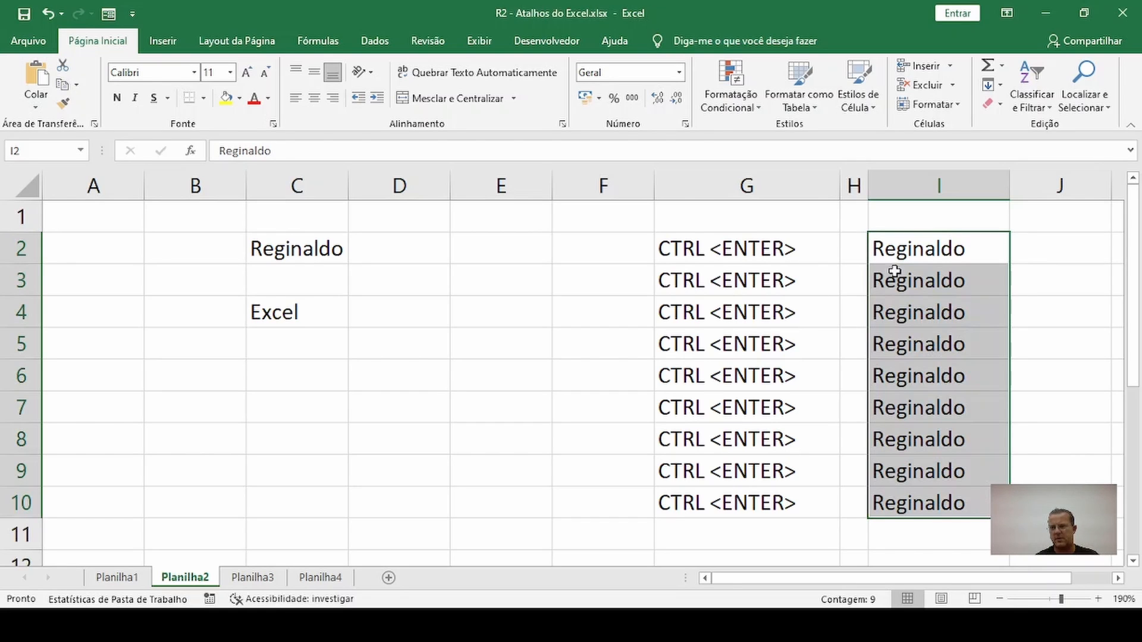
key("ctrl+z")
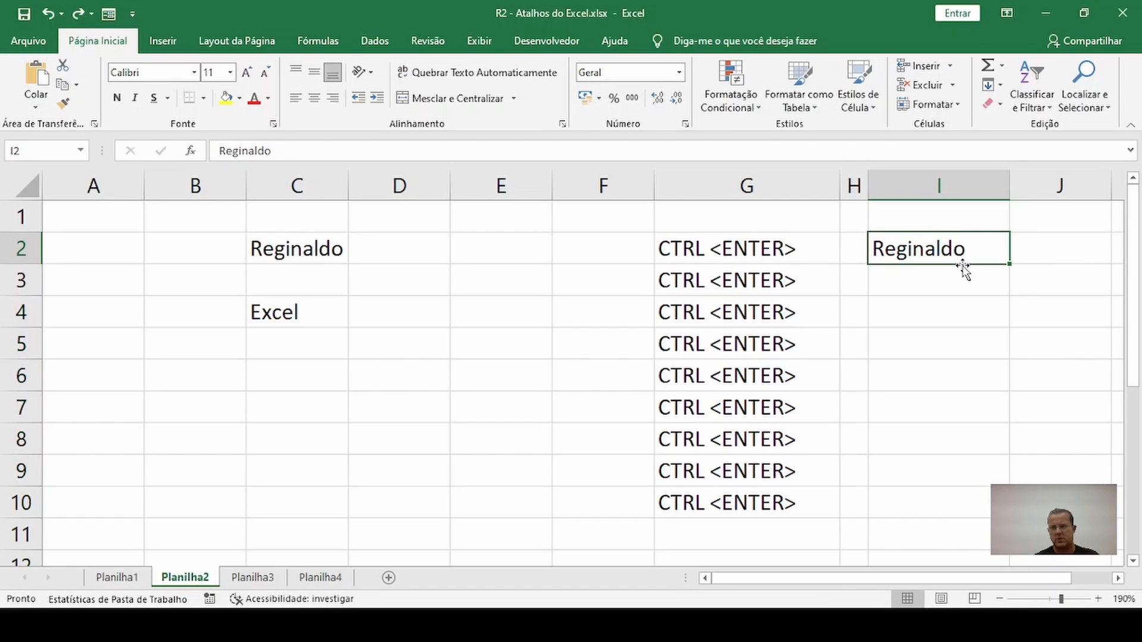
Copy the name in I2 through I10 with the Fill Down command, undo it, and reselect I2
left_click_drag(955, 249, 946, 493)
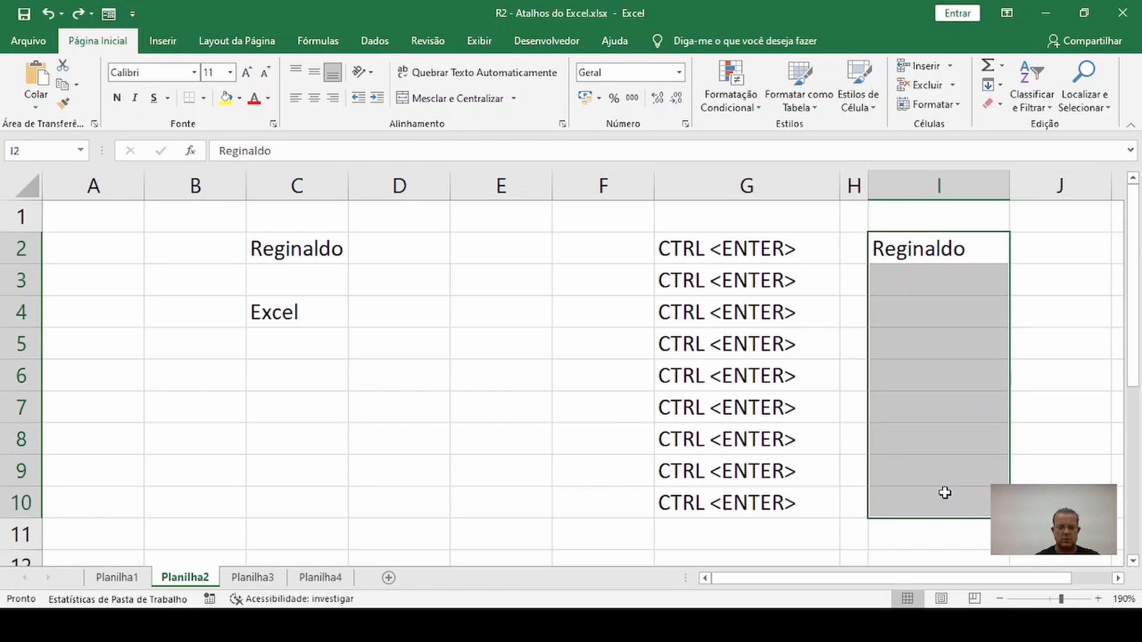
key("ctrl+d")
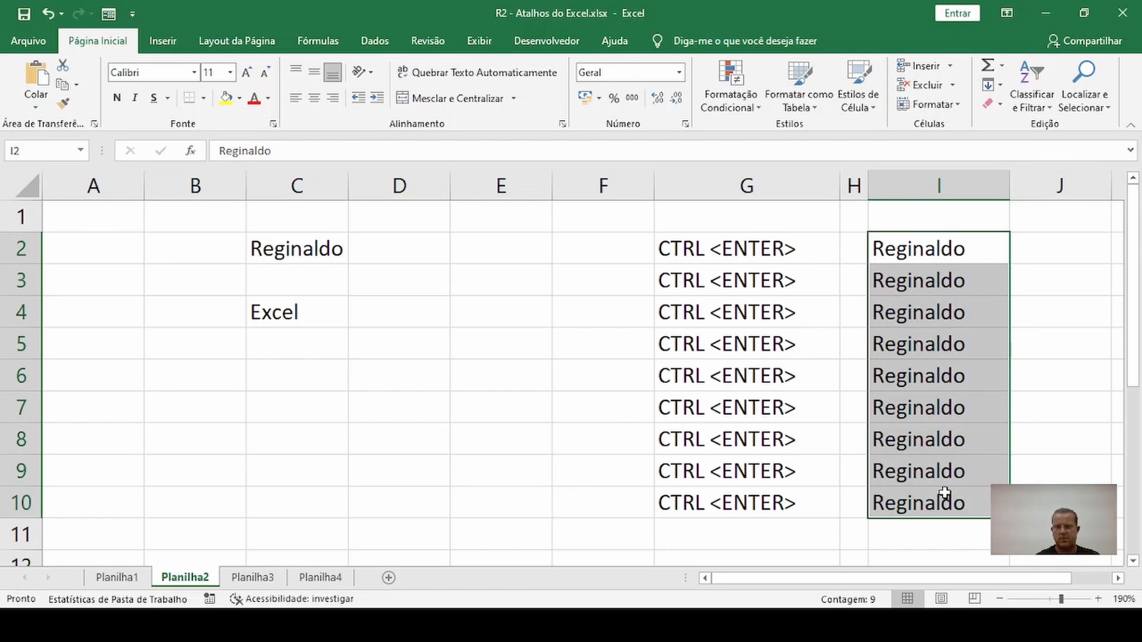
left_click(925, 343)
key("ctrl+z")
left_click(844, 505)
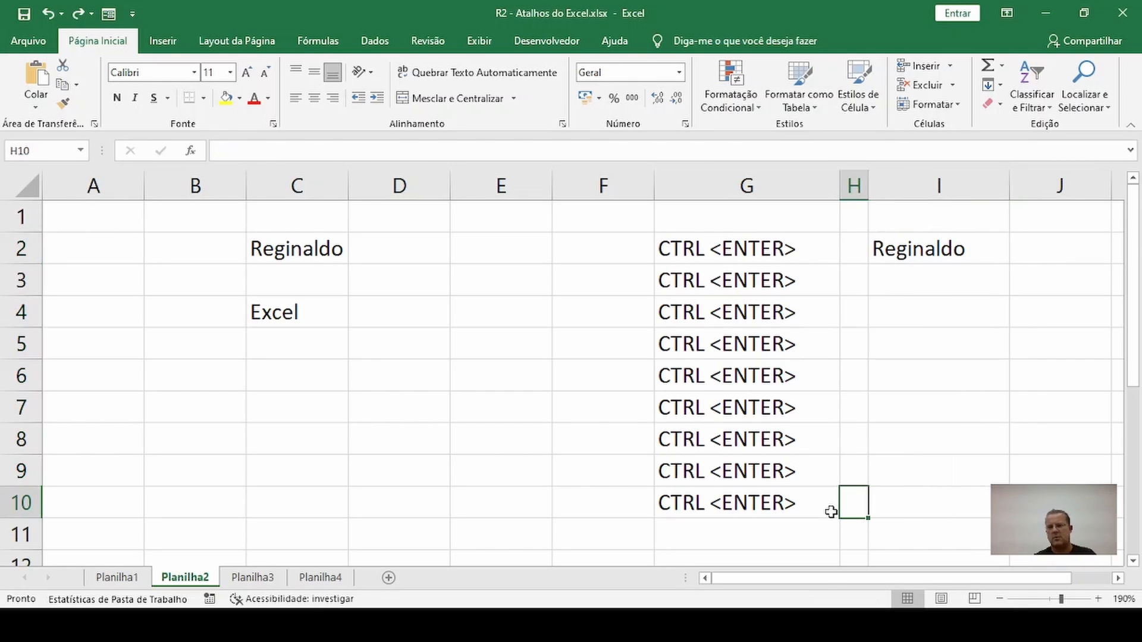
left_click(919, 246)
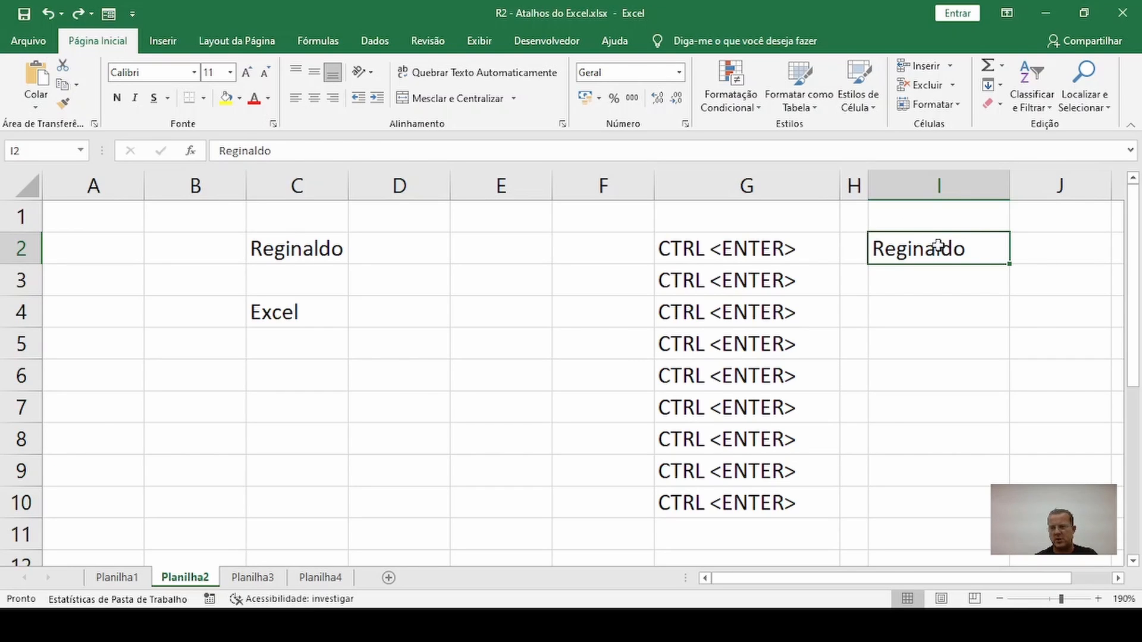
Fill the name in I2 down through I10, and clear the contents of the range C2:I10
left_click_drag(944, 246, 948, 508)
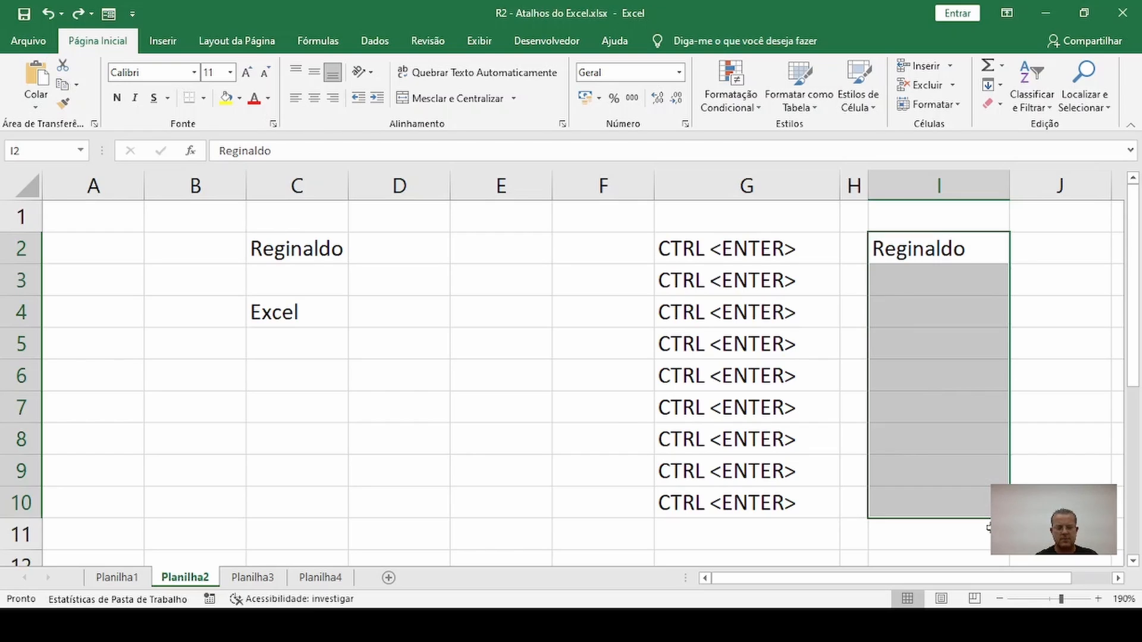
key("ctrl+d")
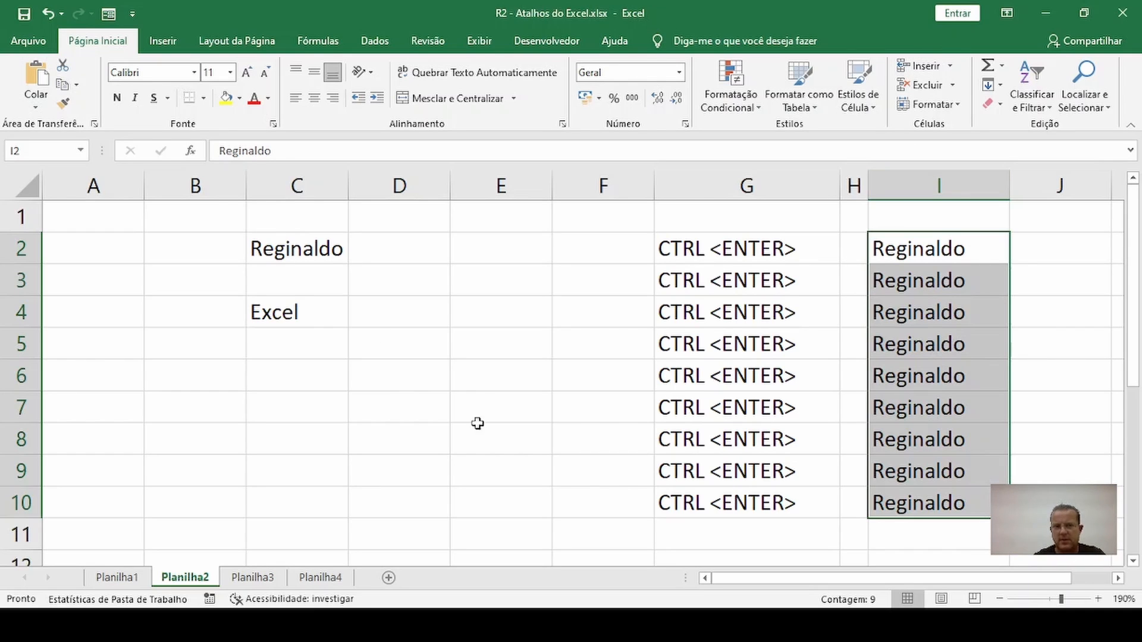
left_click_drag(314, 244, 948, 509)
key("Delete")
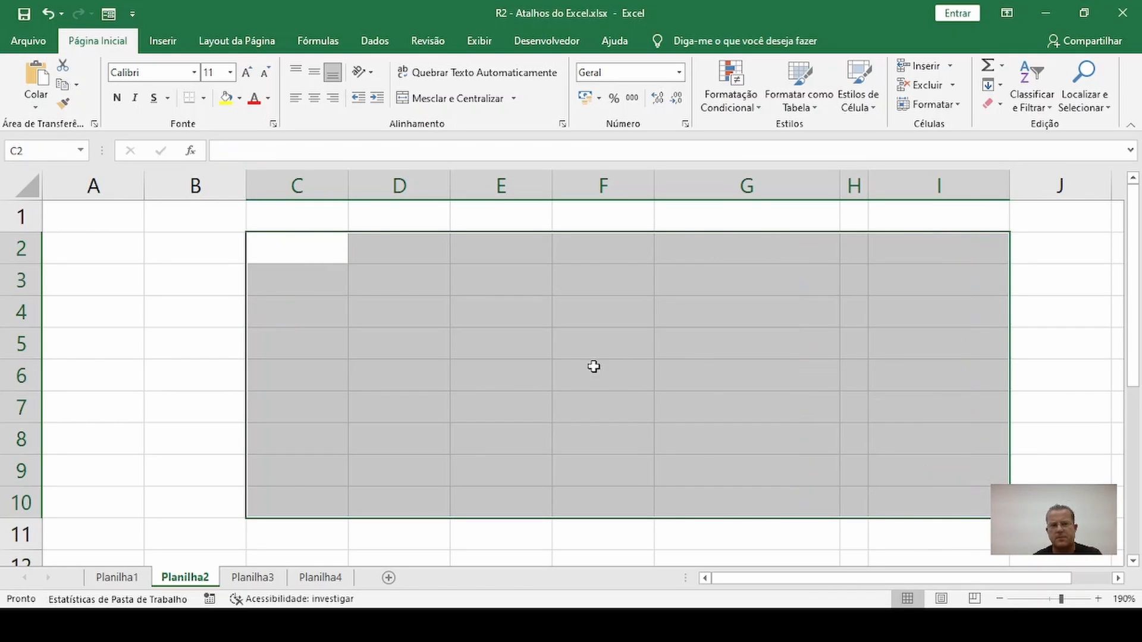
left_click(544, 380)
left_click(528, 505)
left_click(594, 342)
left_click(528, 416)
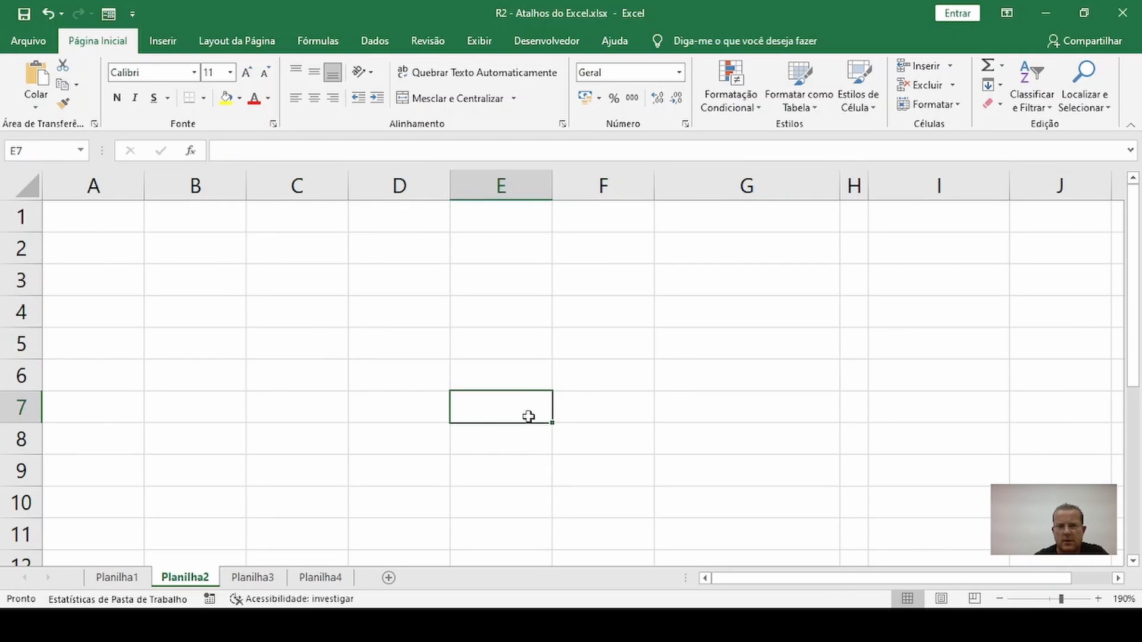
left_click(520, 306)
left_click(582, 265)
left_click(581, 353)
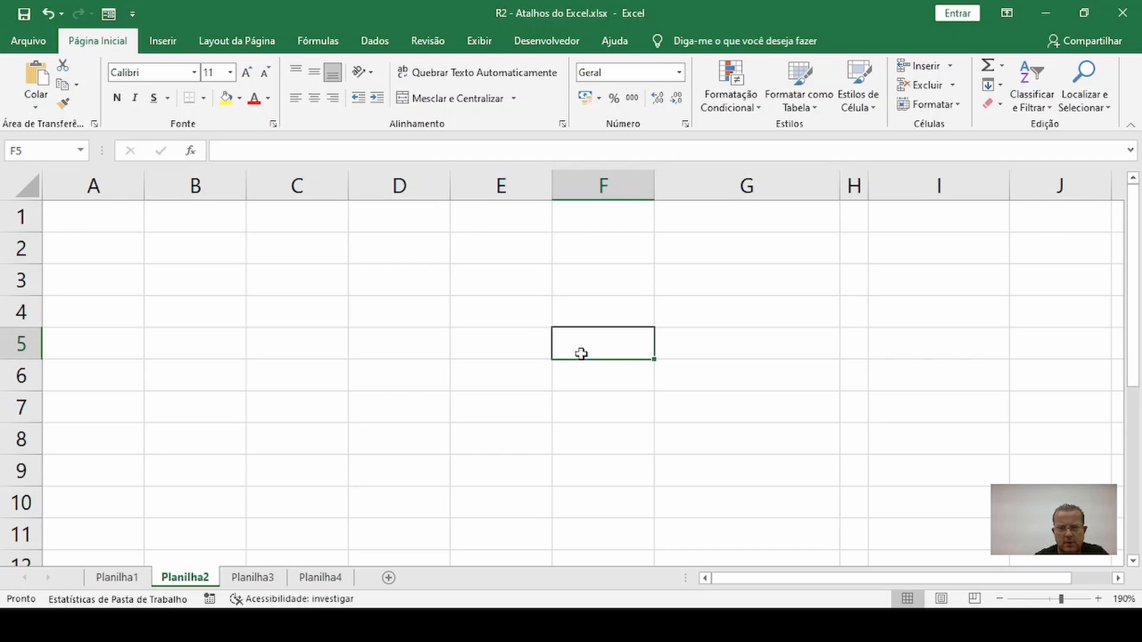
left_click(530, 253)
left_click(530, 304)
left_click(529, 282)
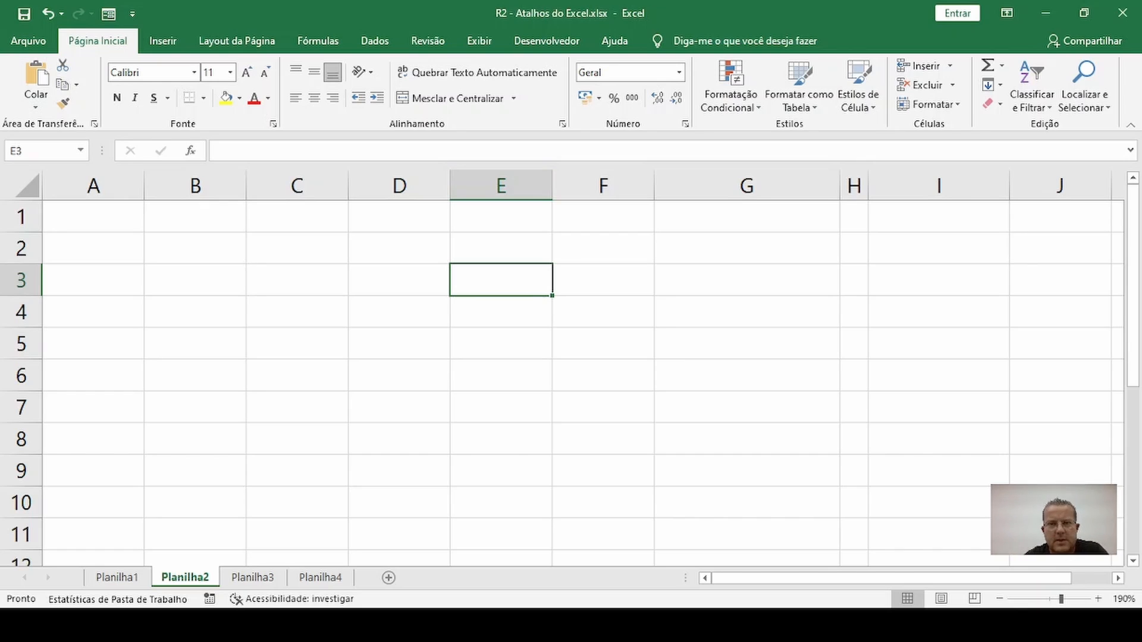
key("ctrl+o")
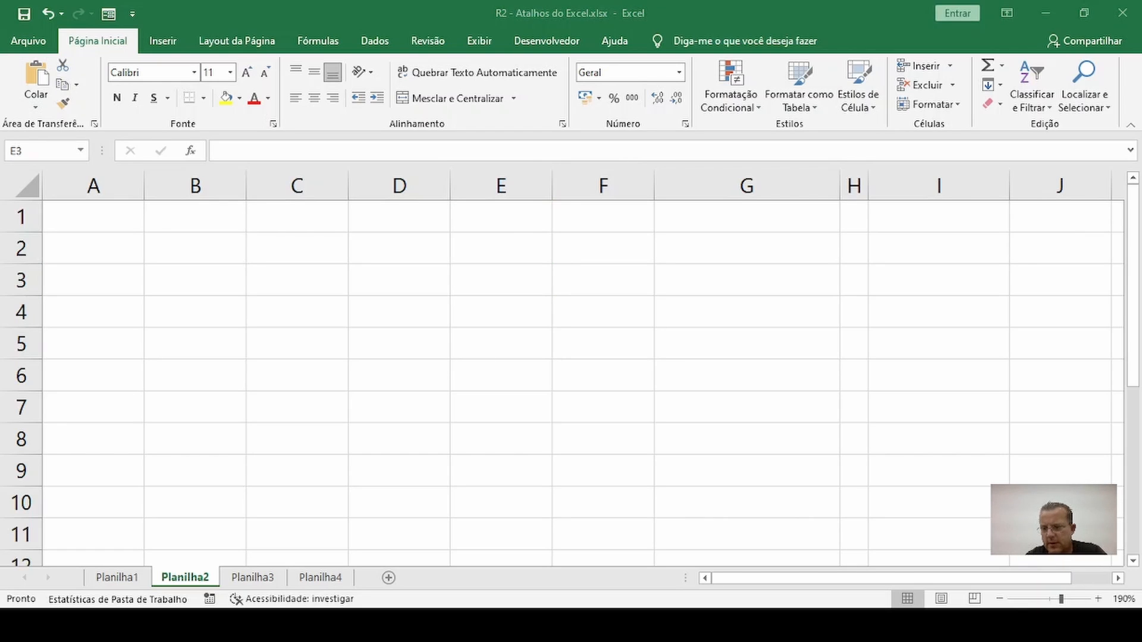
key("Escape")
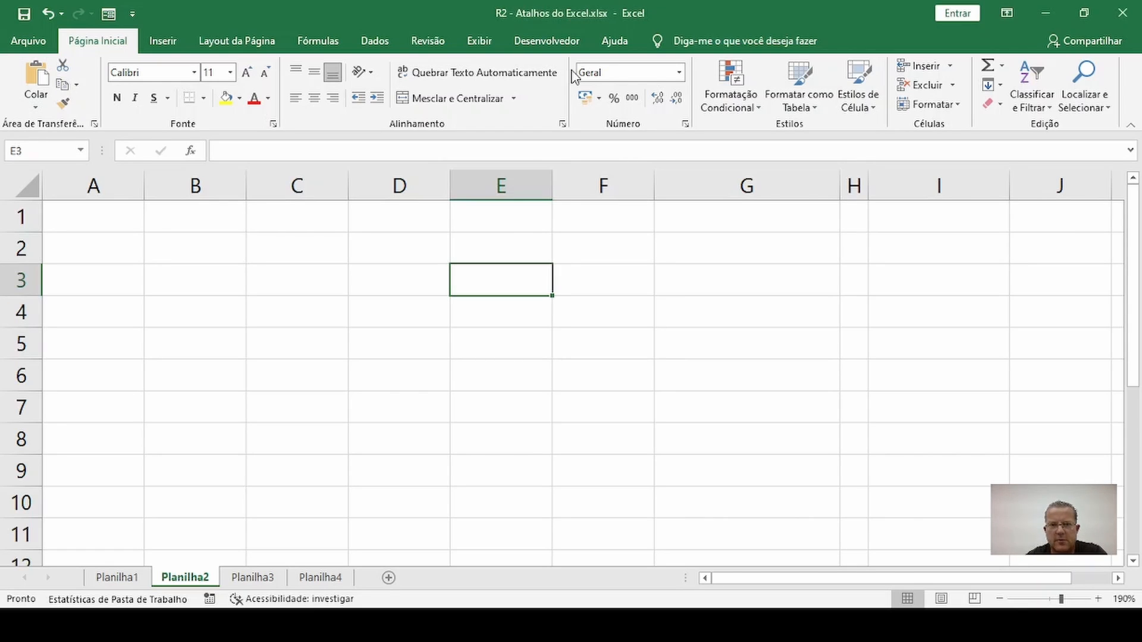
left_click(525, 344)
left_click(622, 284)
left_click(523, 373)
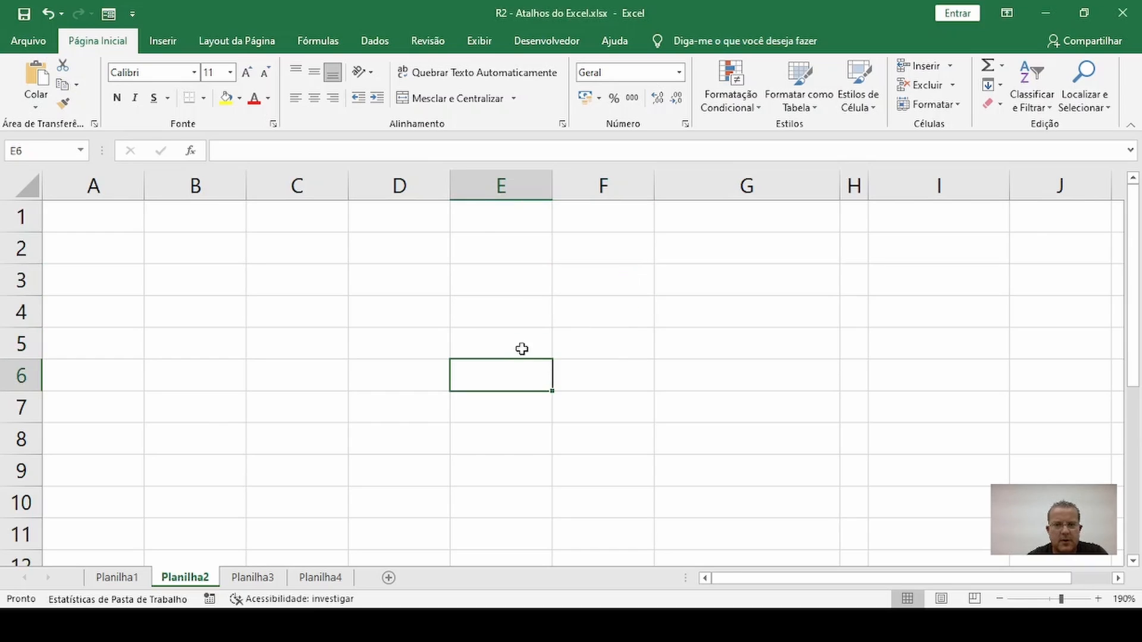
Enter the person's full name in cell E2
left_click(491, 248)
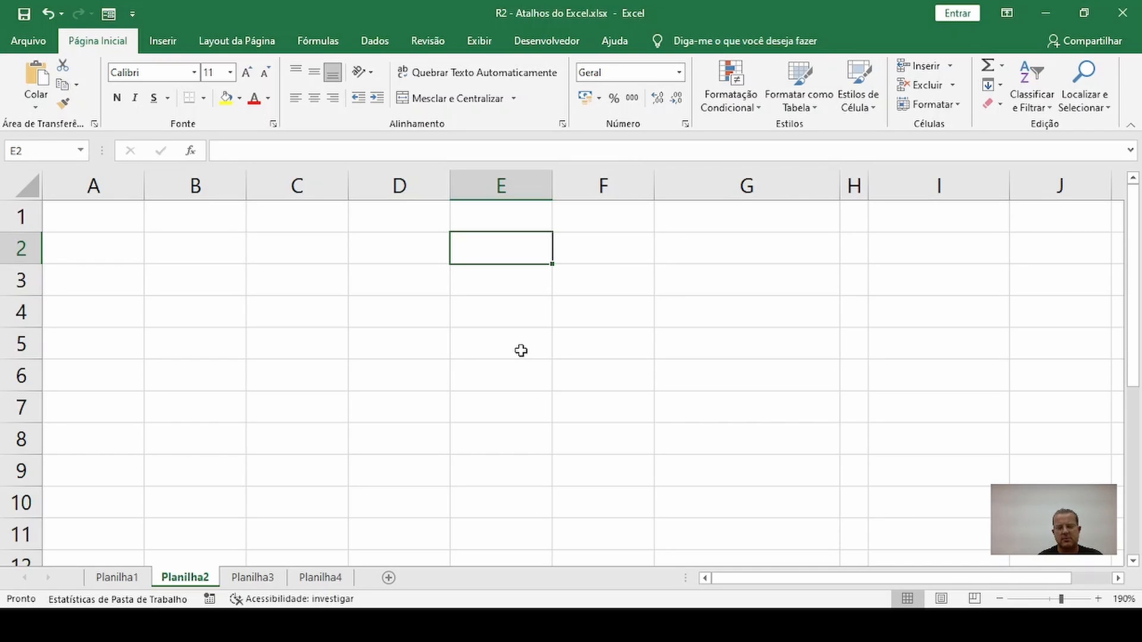
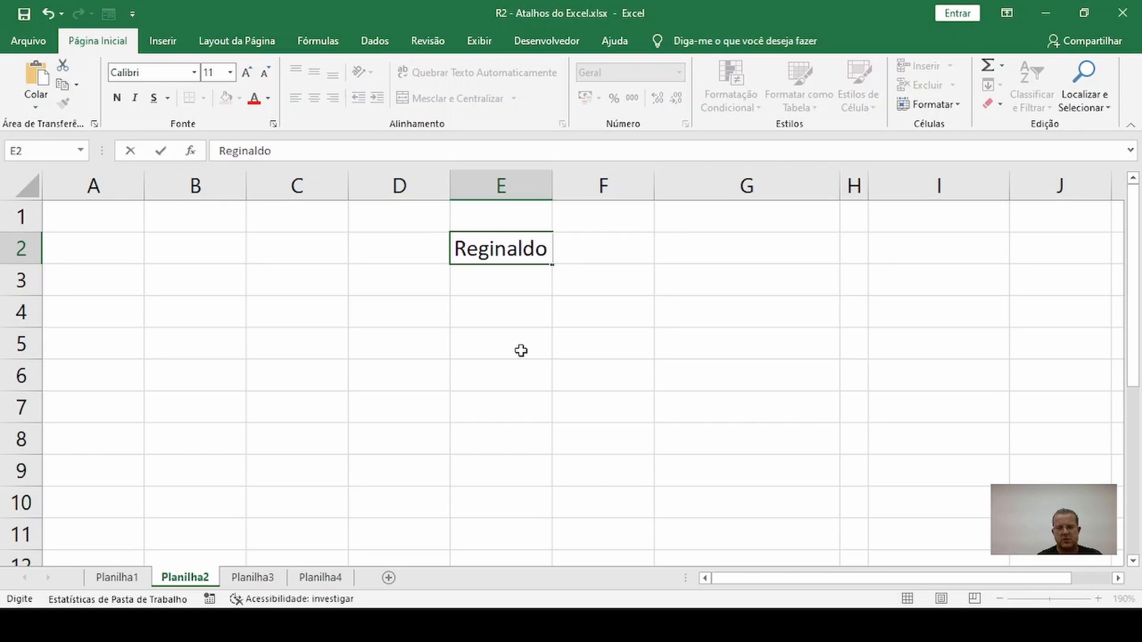
key("Return")
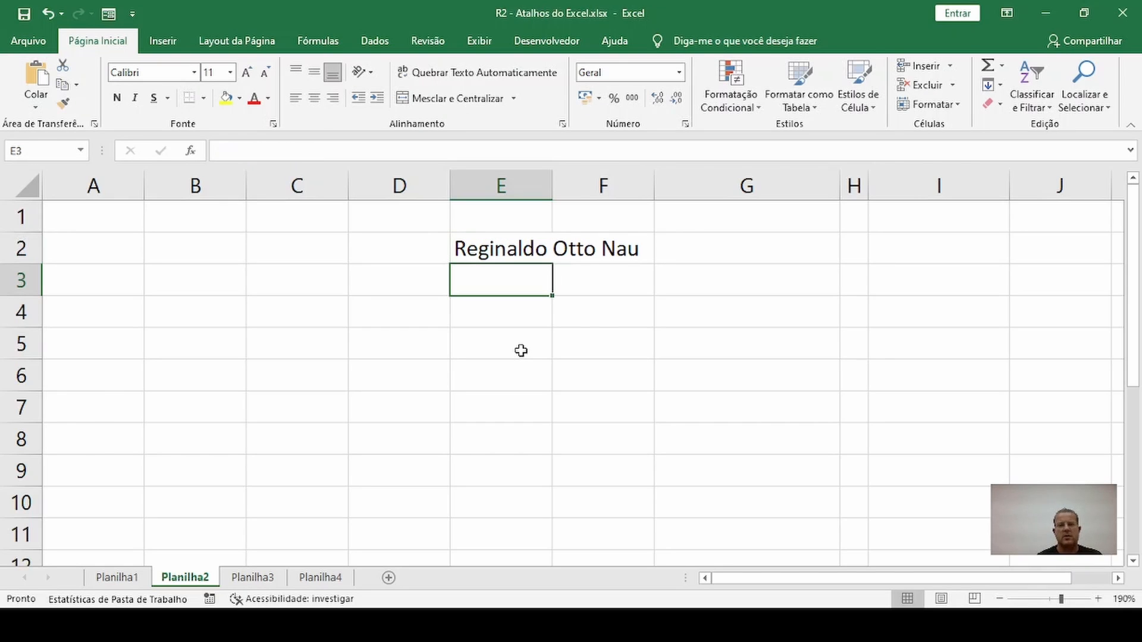
Wrap the text in E2, widen column E moderately and autofit the height of row 2
left_click(535, 238)
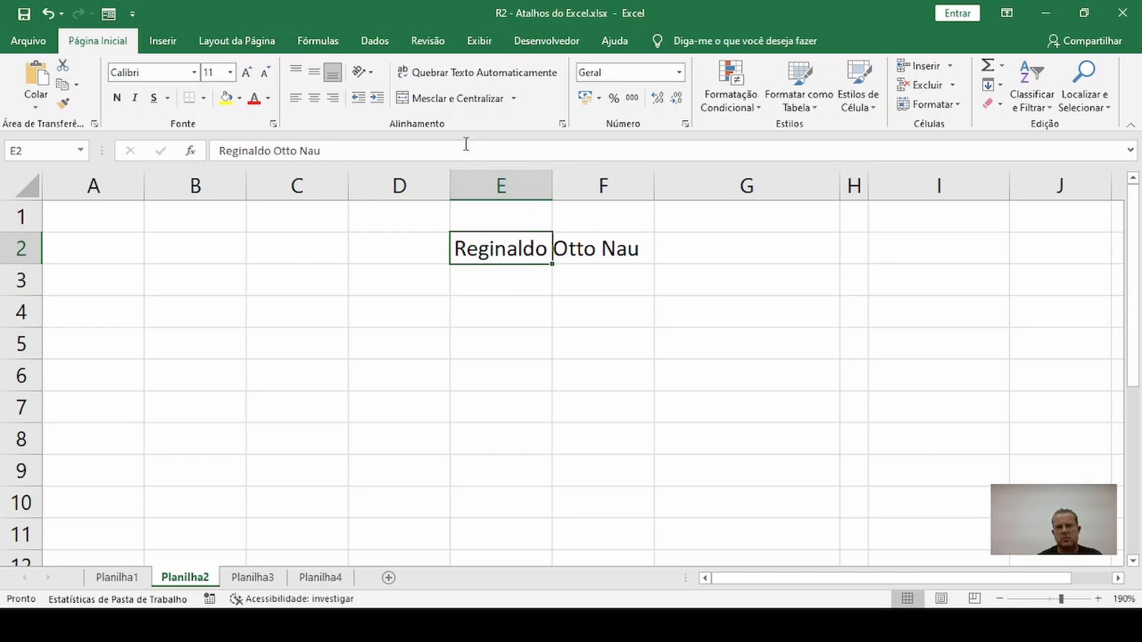
left_click(486, 75)
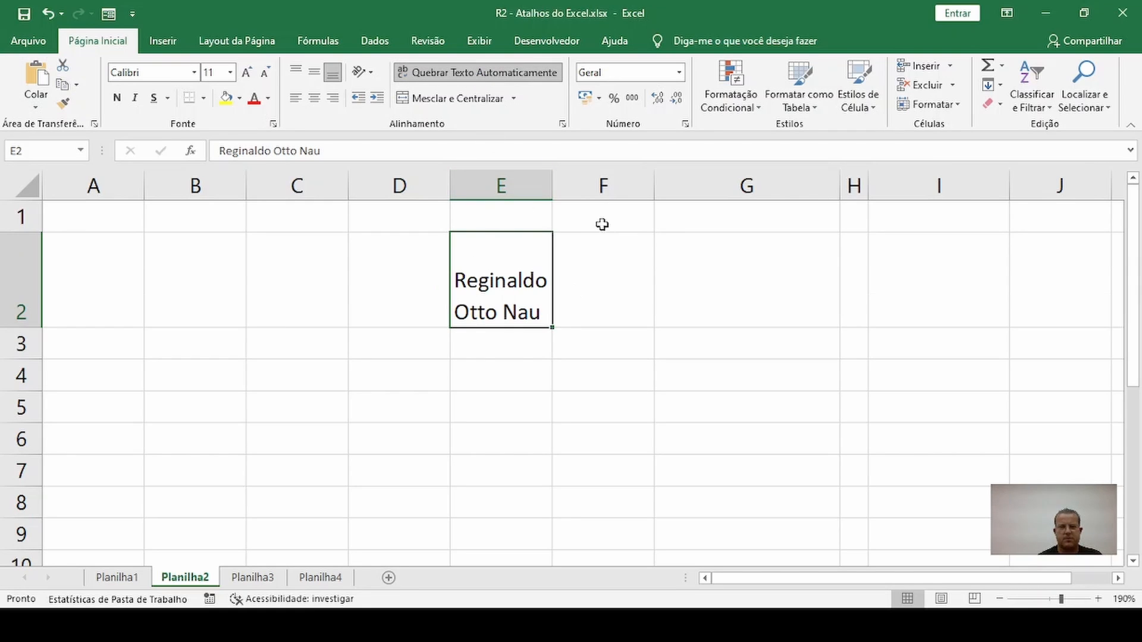
left_click_drag(552, 187, 620, 186)
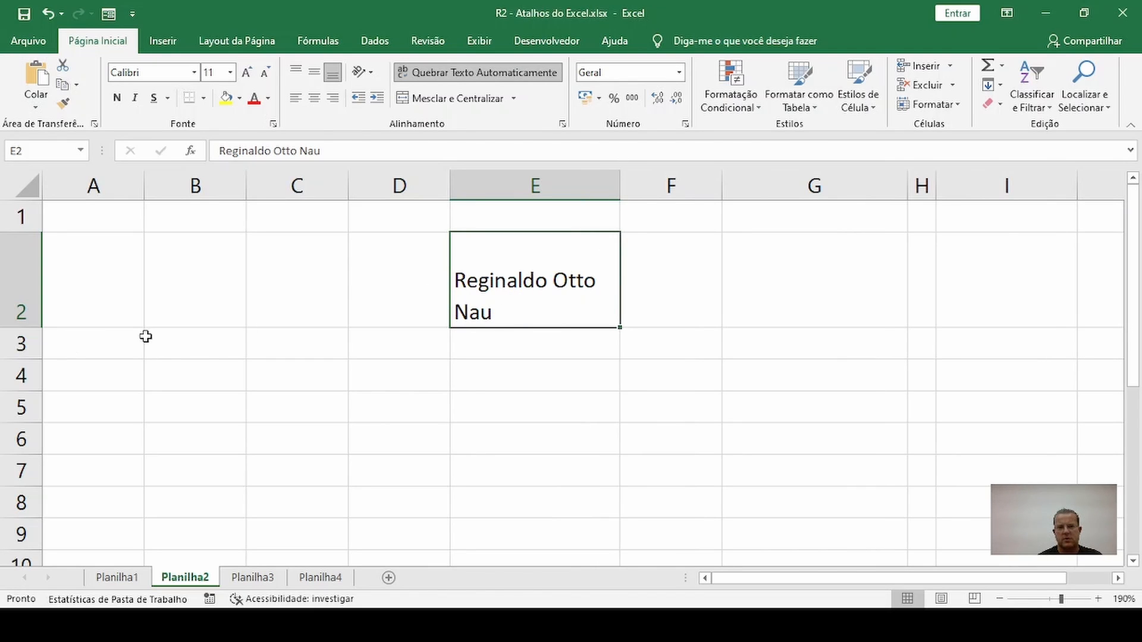
double_click(35, 327)
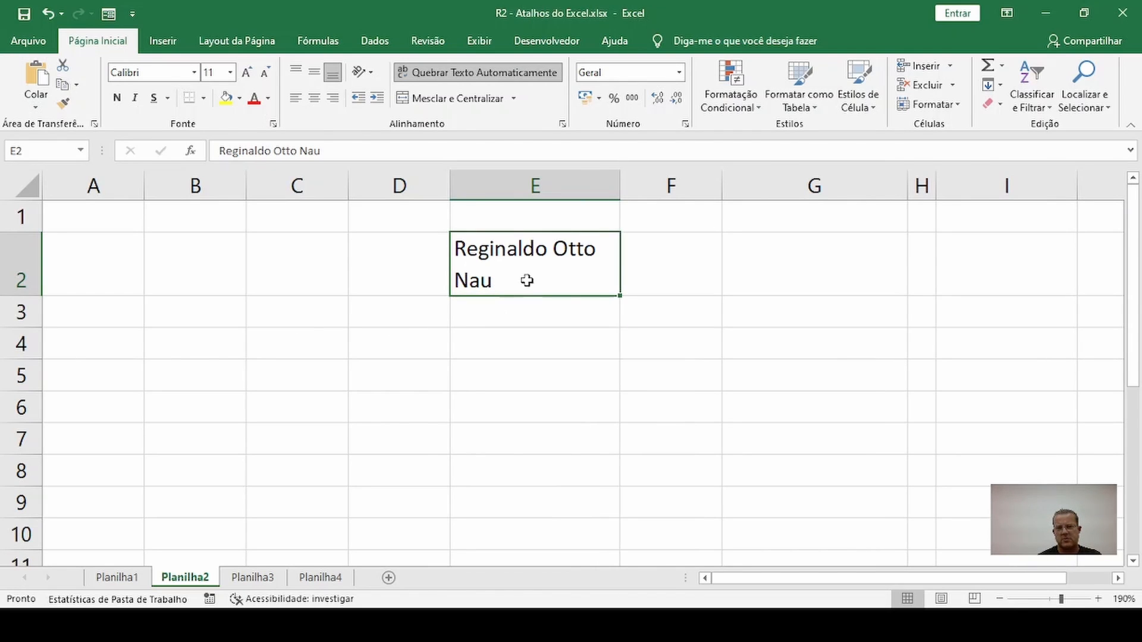
Narrow column E until the first name splits across lines, and autofit row 2 to show all the wrapped text
left_click_drag(621, 185, 528, 188)
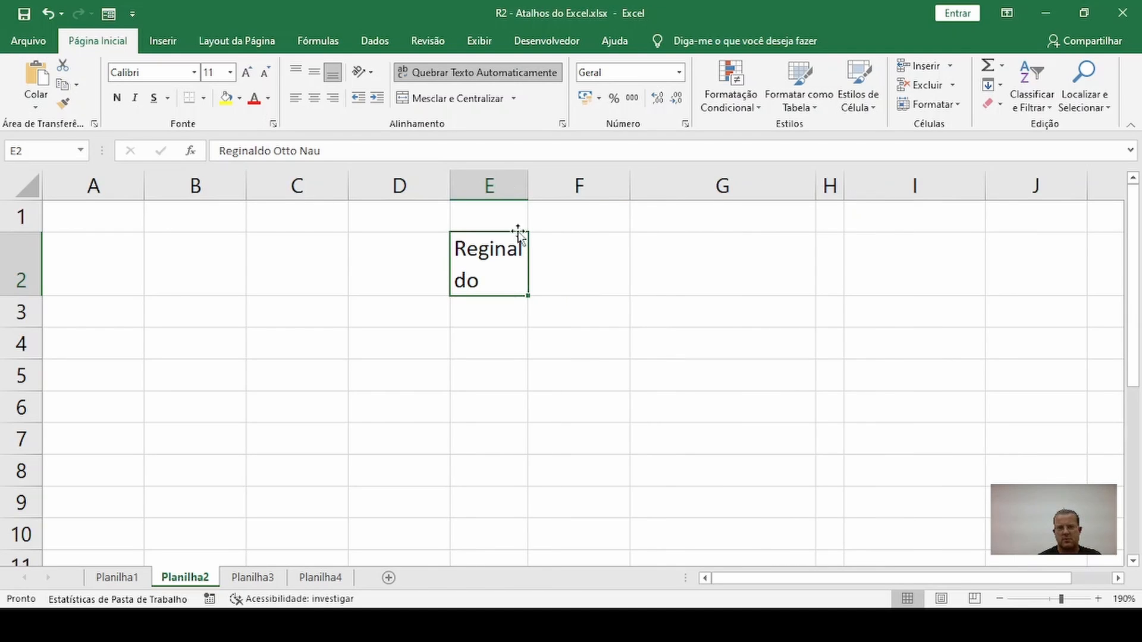
double_click(26, 297)
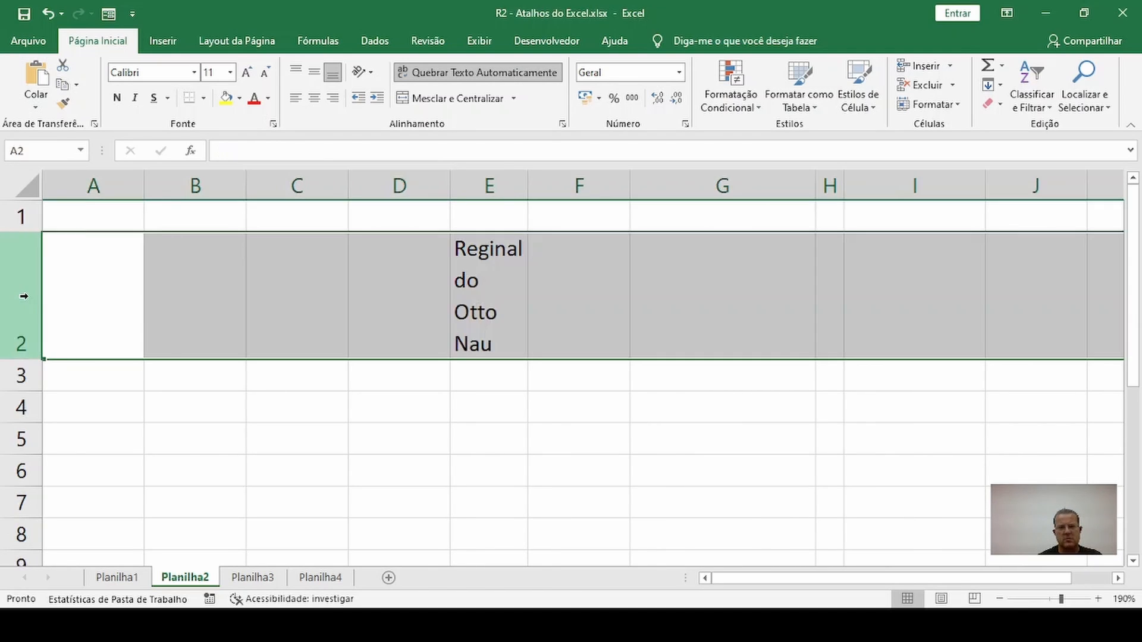
left_click(453, 271)
left_click(470, 402)
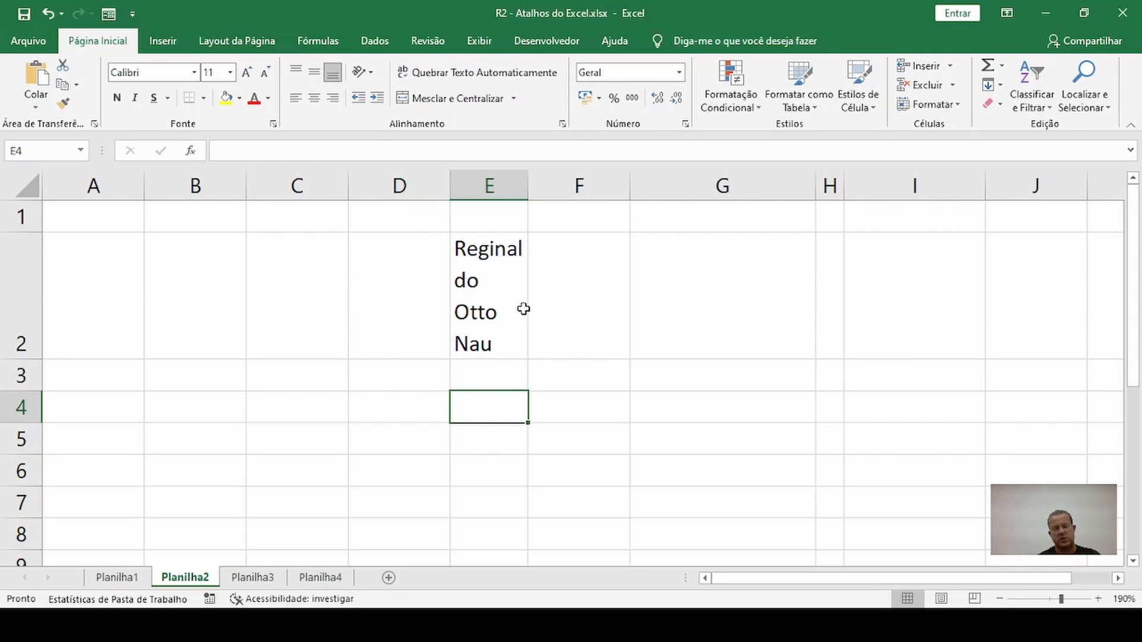
Undo the column and row resizing and the text wrapping applied to E2
key("ctrl+z")
key("ctrl+z")
key("ctrl+z")
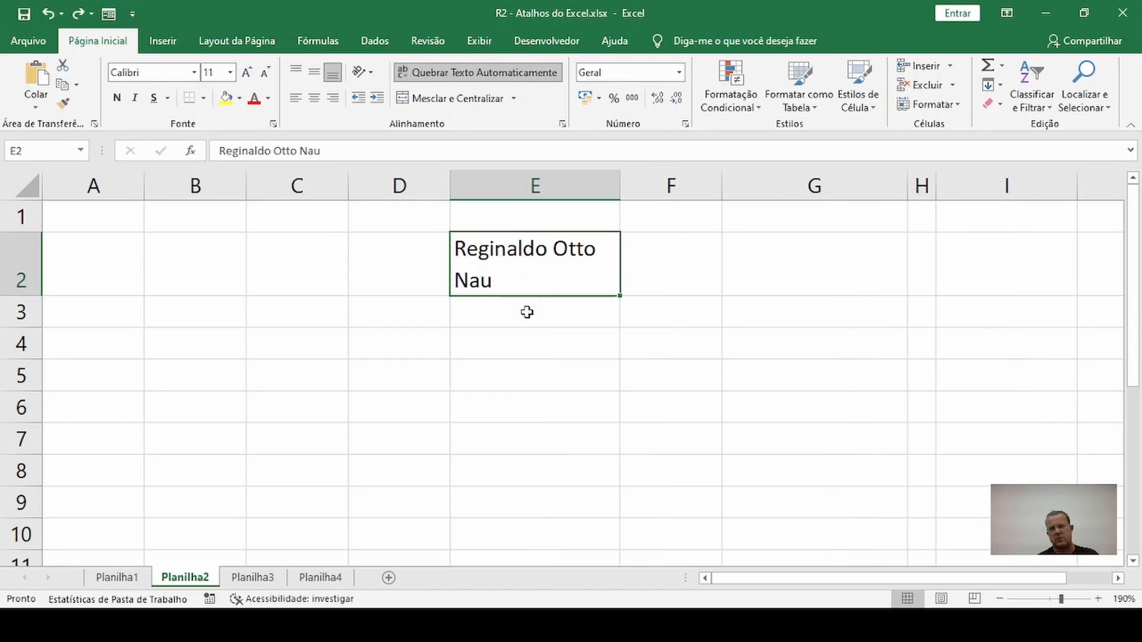
key("ctrl+z")
key("ctrl+z")
key("ctrl+z")
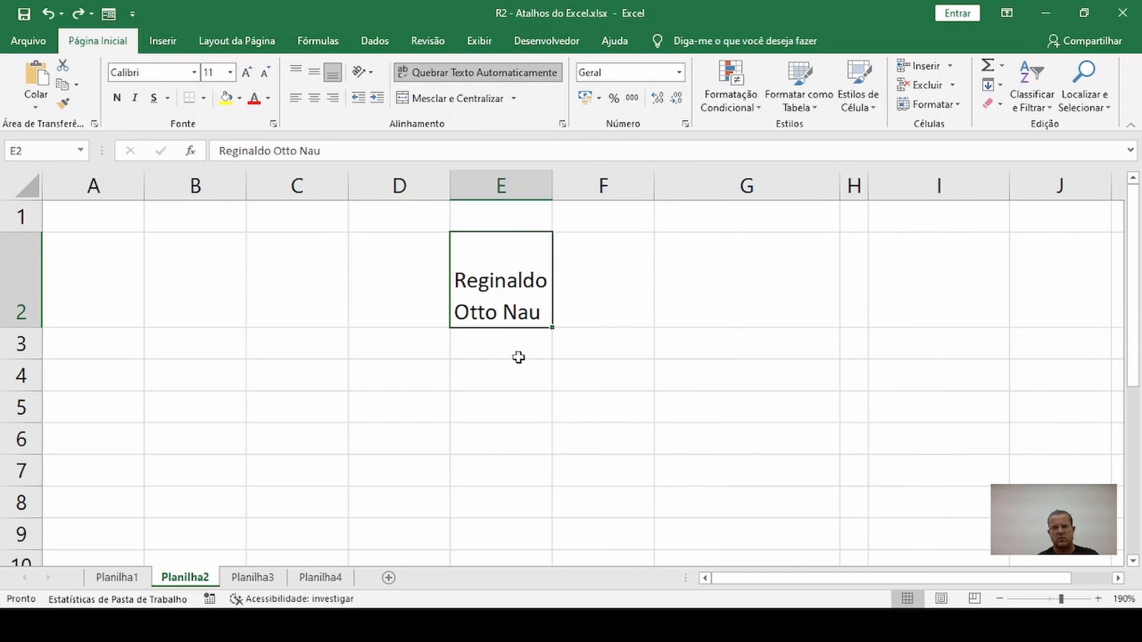
key("ctrl+z")
left_click(498, 335)
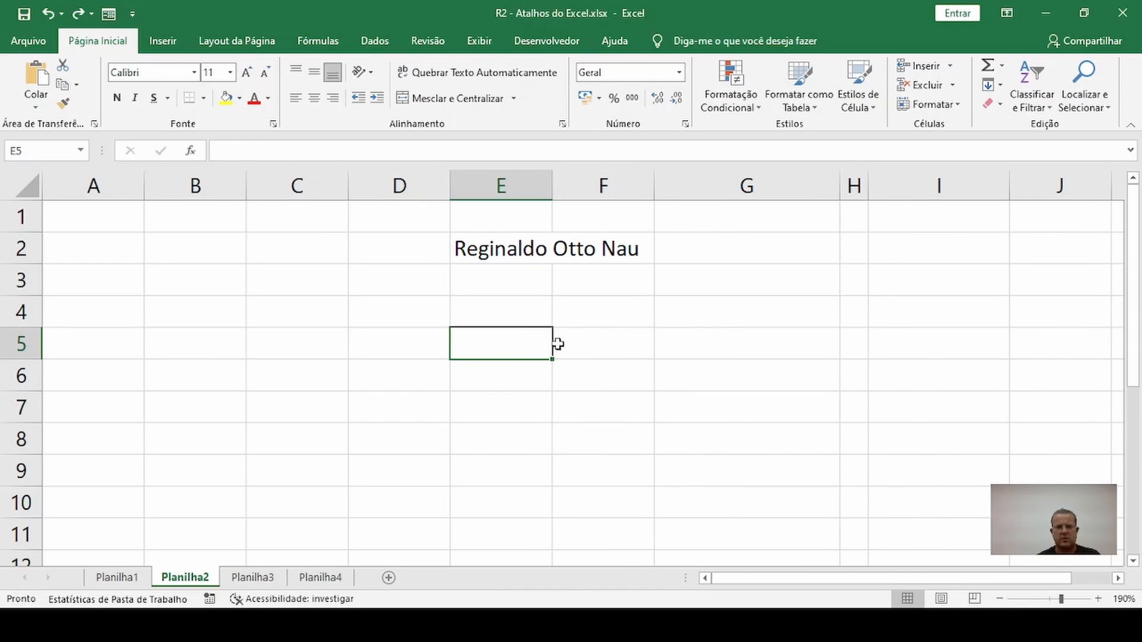
left_click(516, 311)
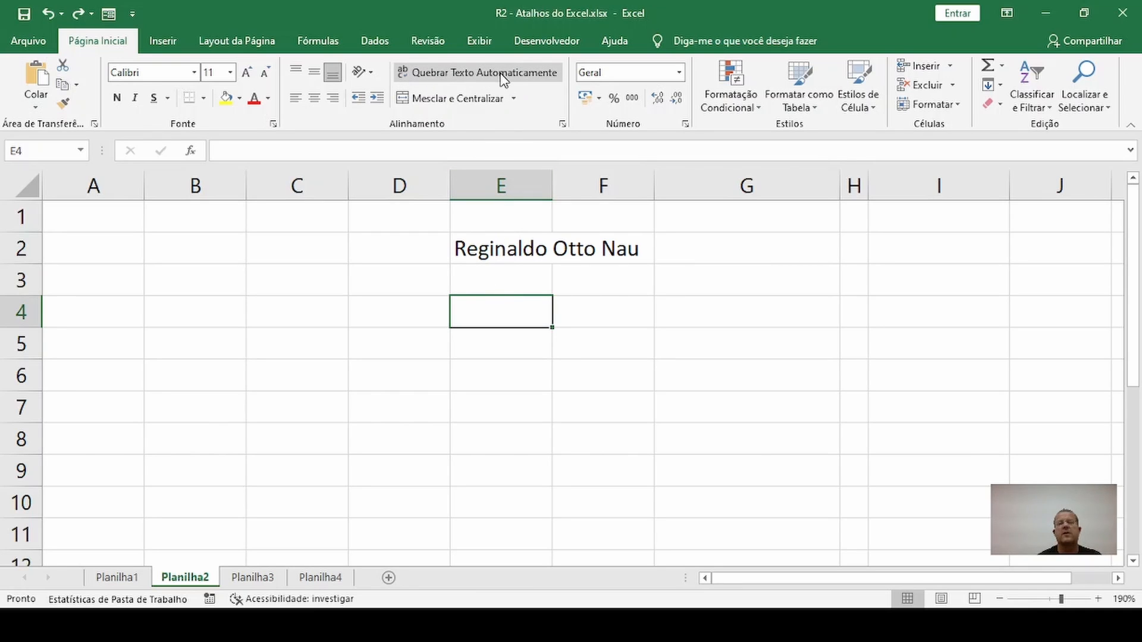
left_click(502, 351)
left_click(479, 427)
Enter the person's full name in E4 with line breaks placing each part on its own line, and undo the entry
left_click(486, 318)
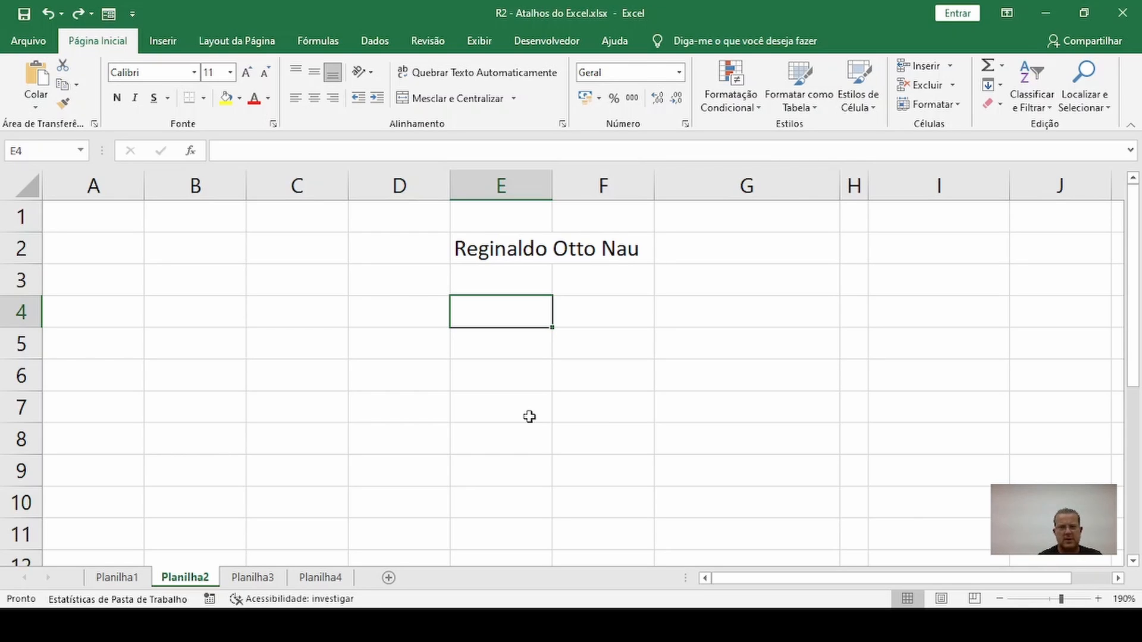
left_click(630, 1)
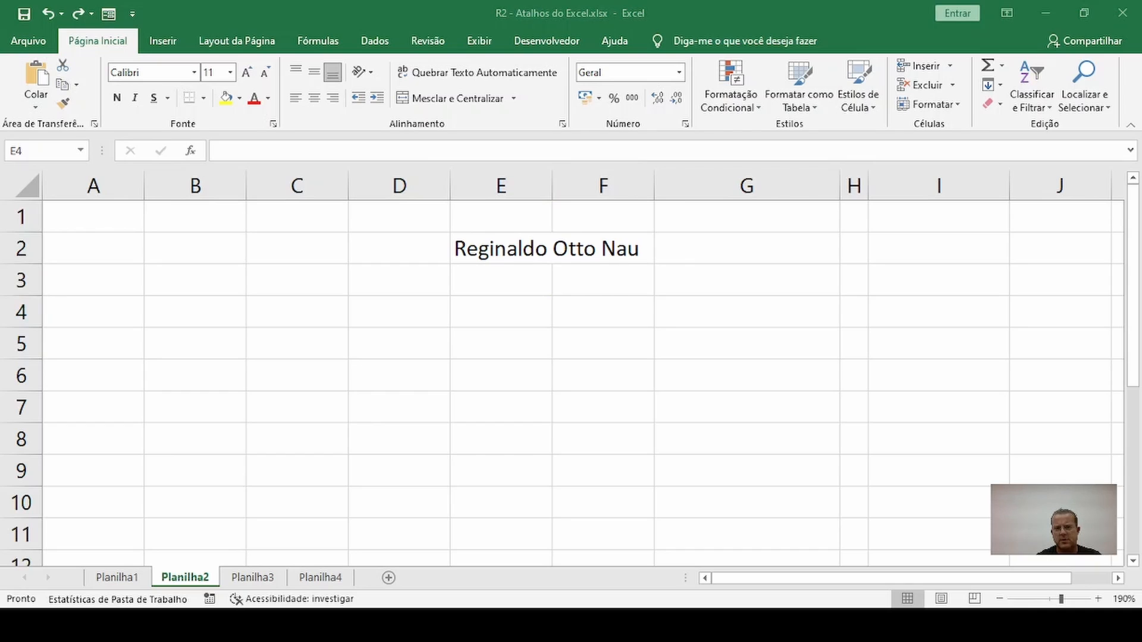
left_click(604, 1)
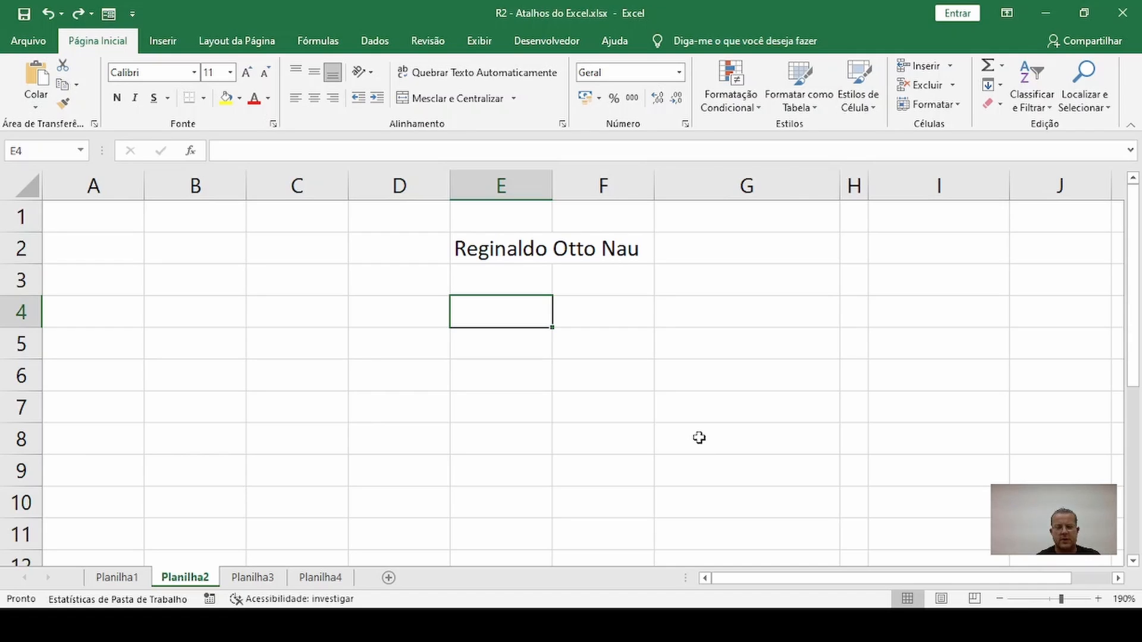
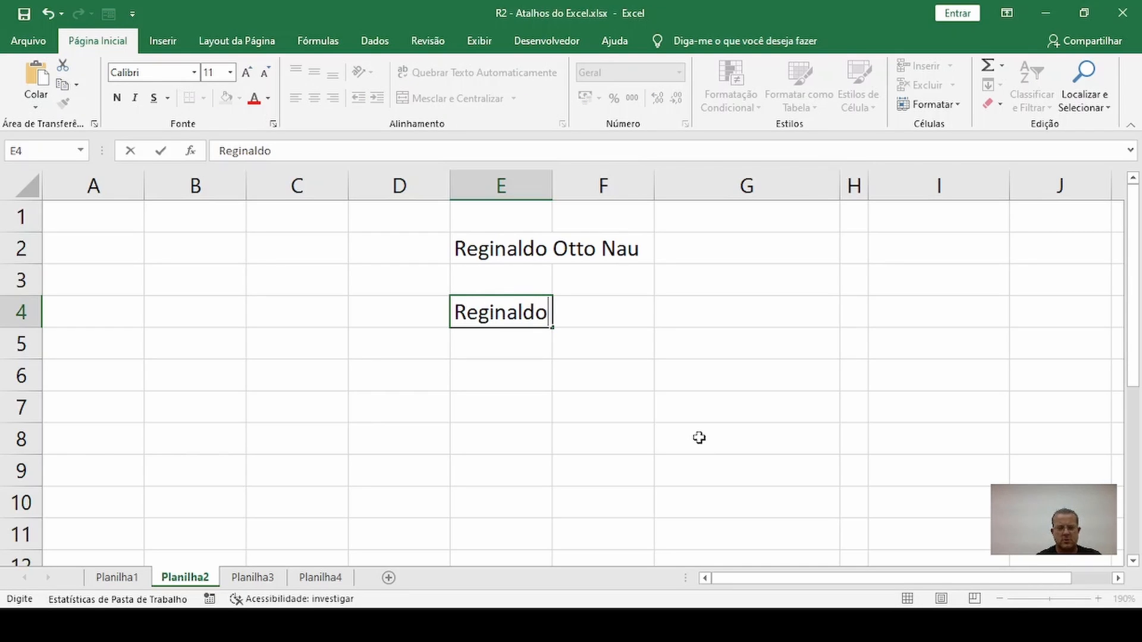
key("alt+Return")
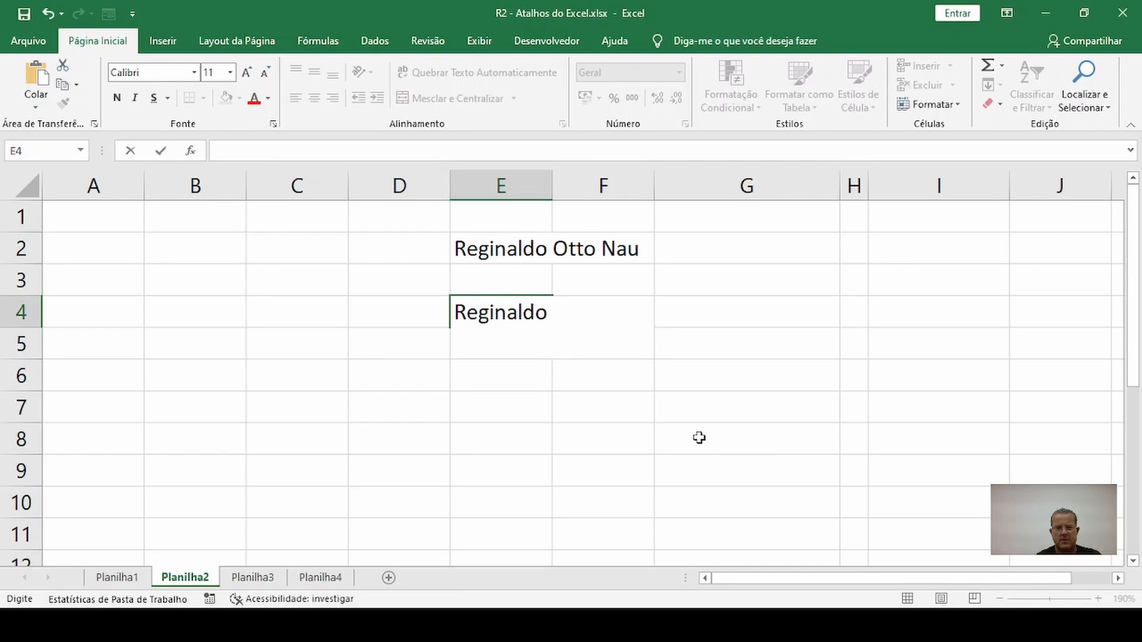
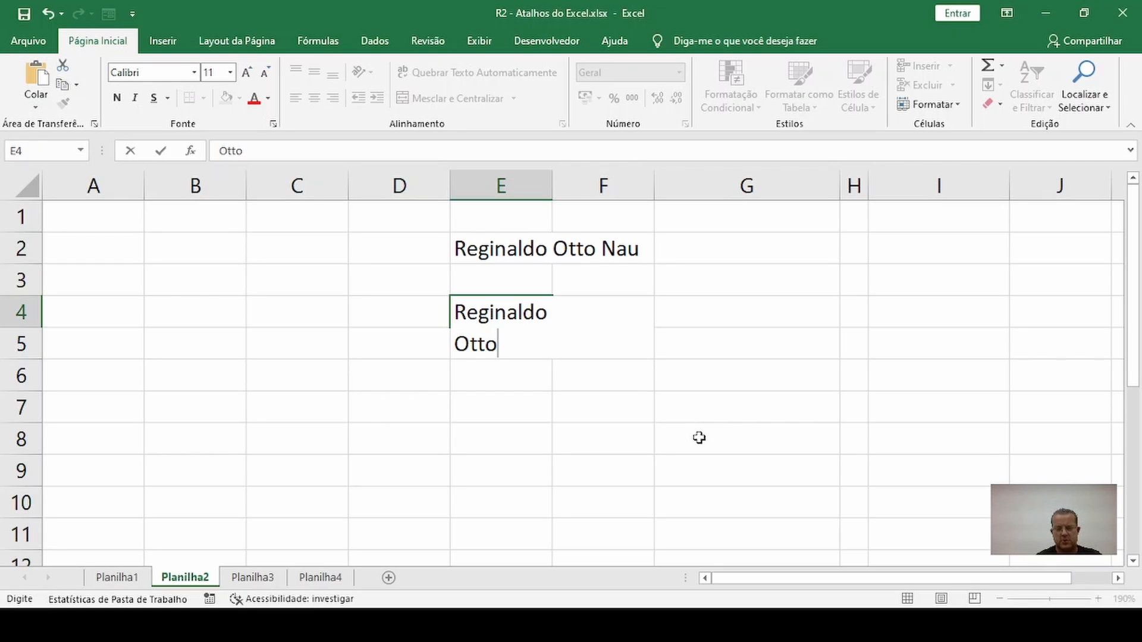
key("alt+Return")
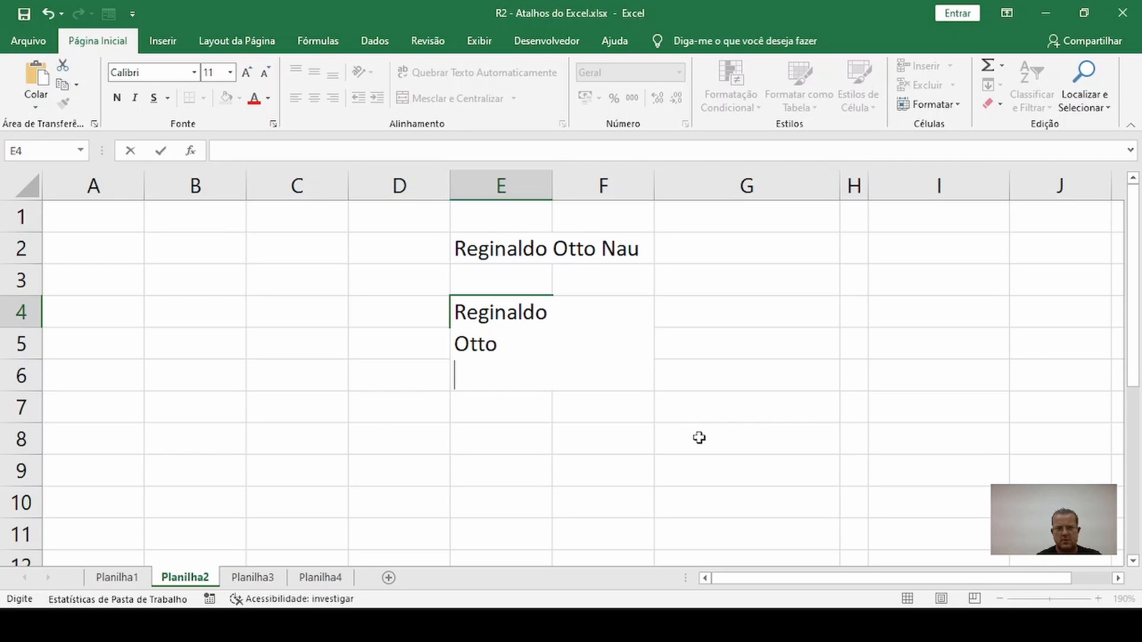
key("Return")
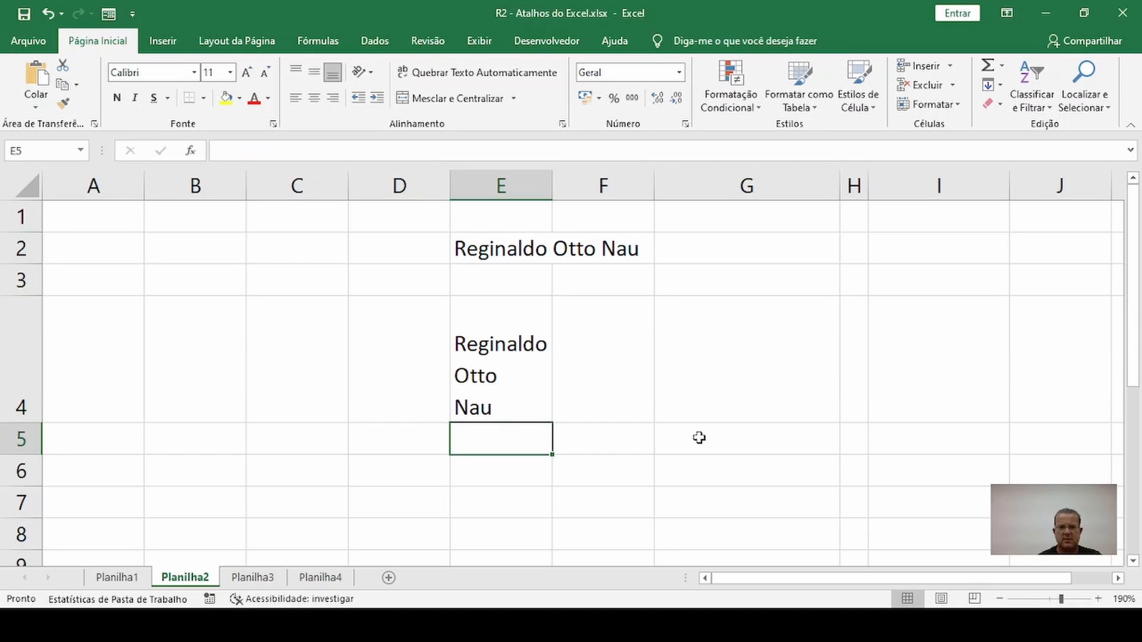
key("Up")
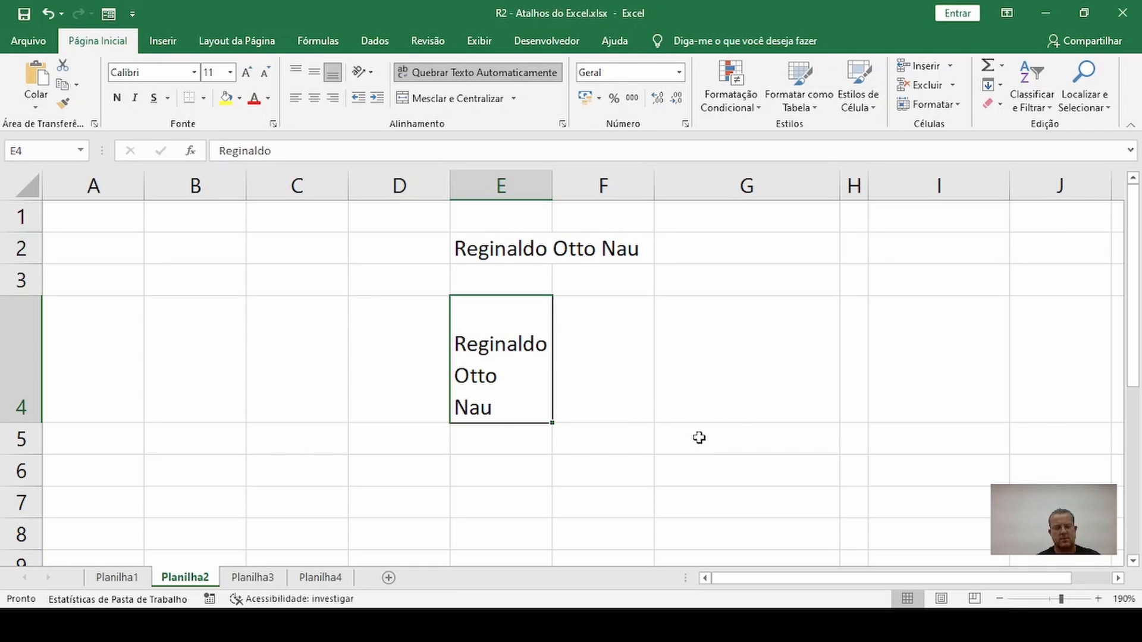
key("ctrl+z")
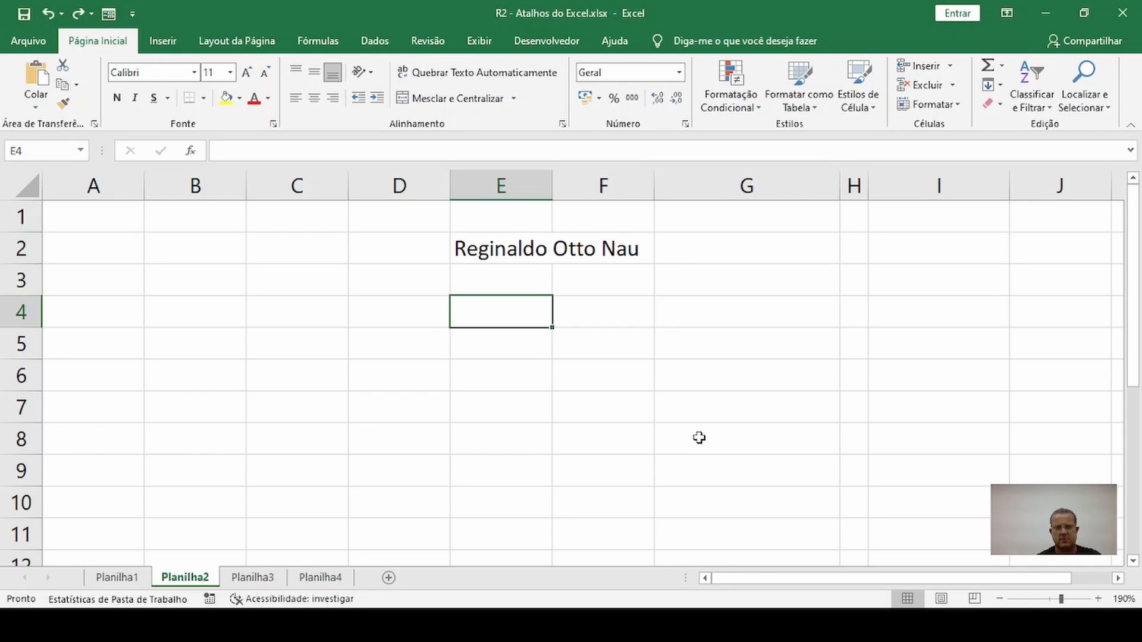
Enter "Vídeo", "Sobre" and "Atalhos" in E4 with a manual line break between the words, and undo the entry
type("Vídeo")
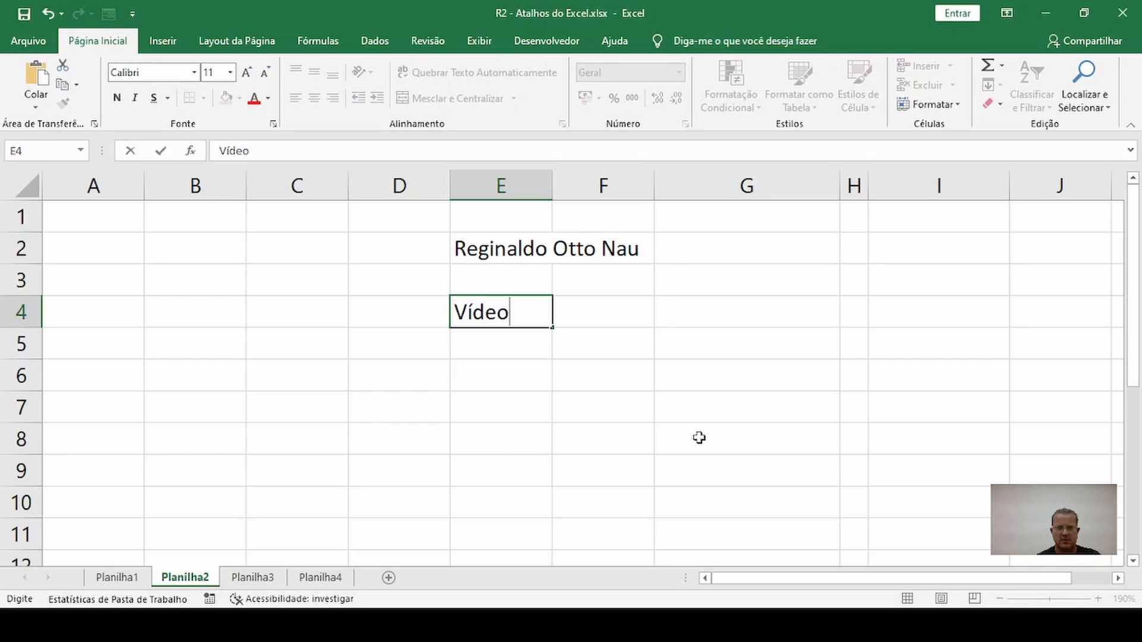
key("alt+Return")
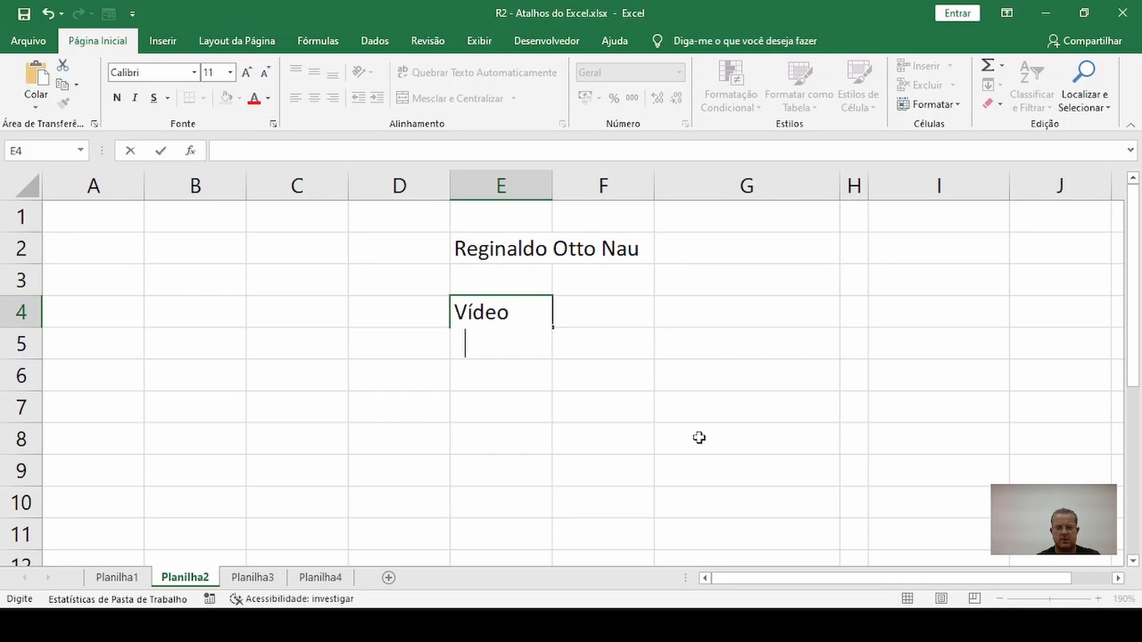
type("Sobre")
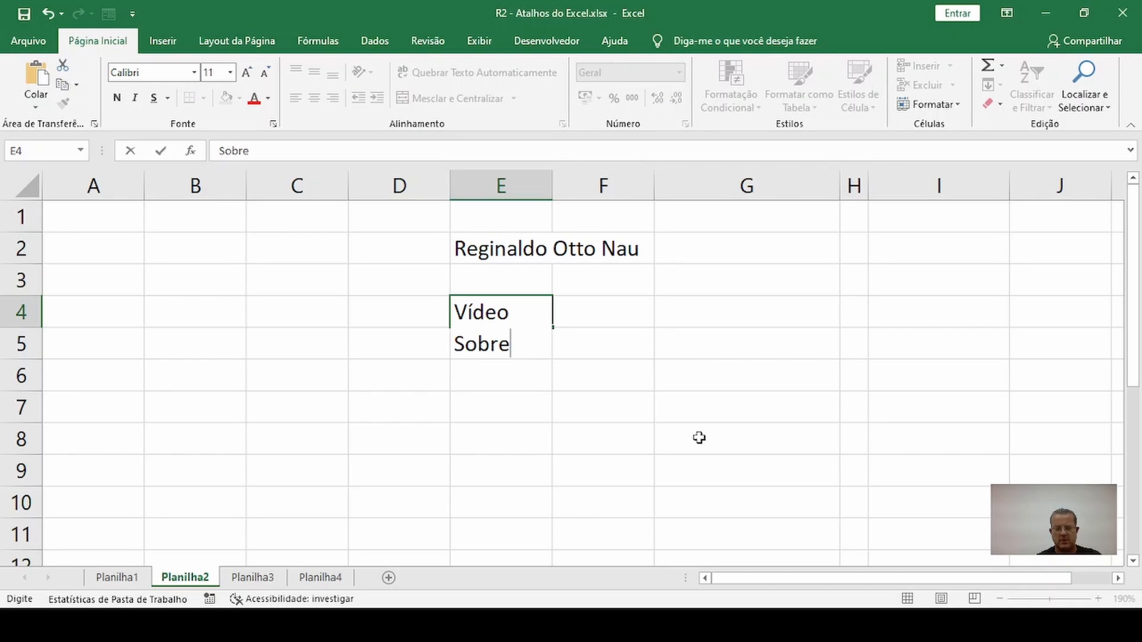
key("alt+Return")
type("Atalhos")
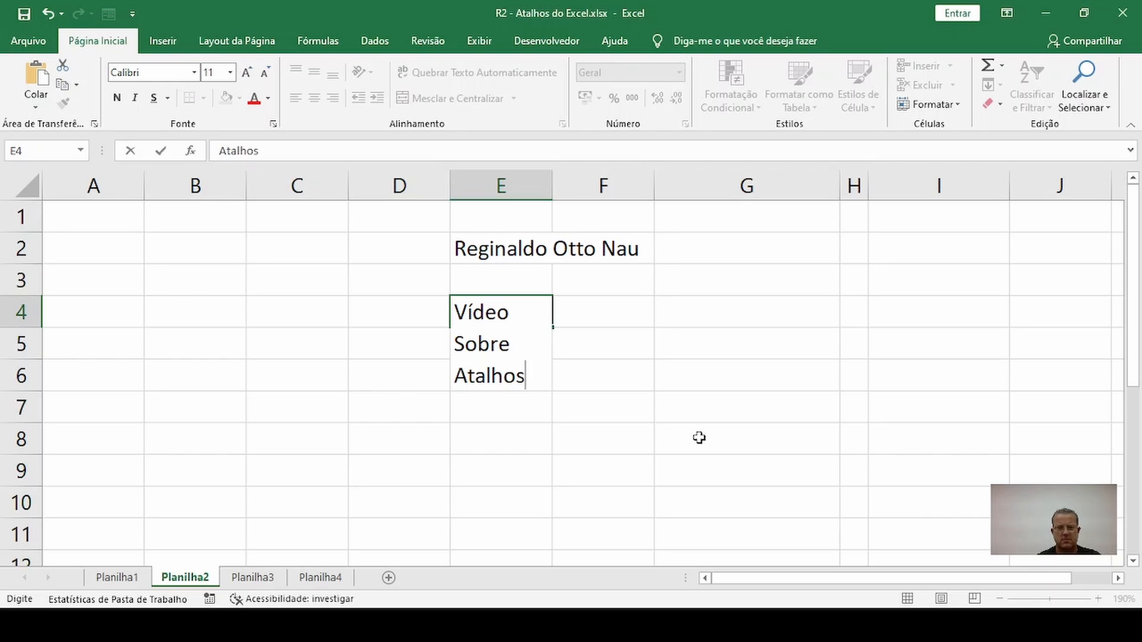
key("Return")
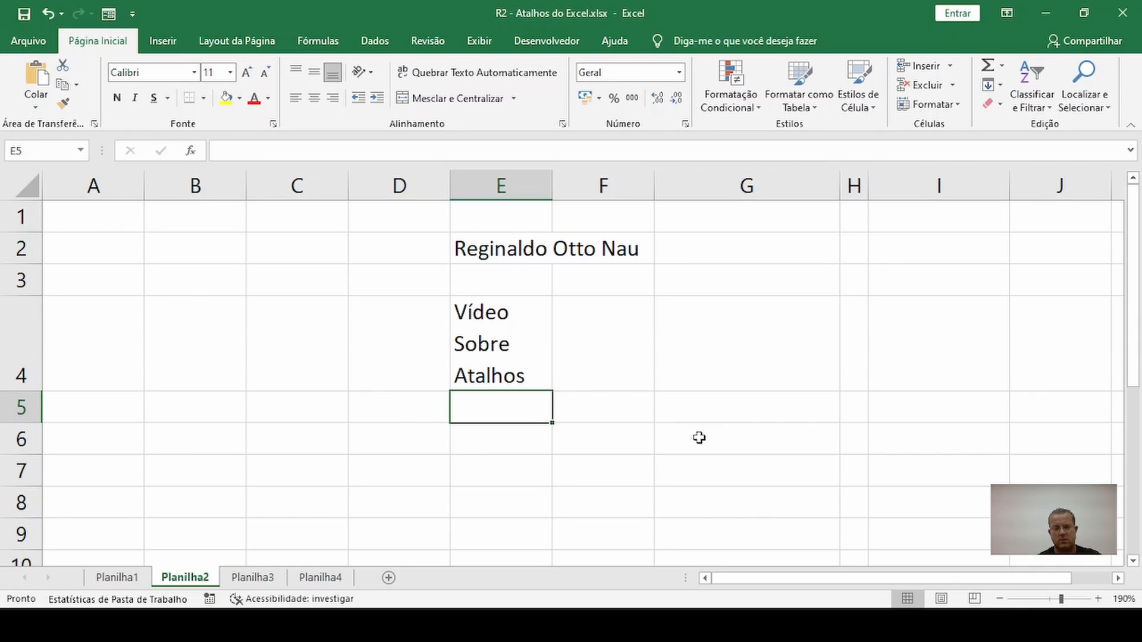
key("ctrl+z")
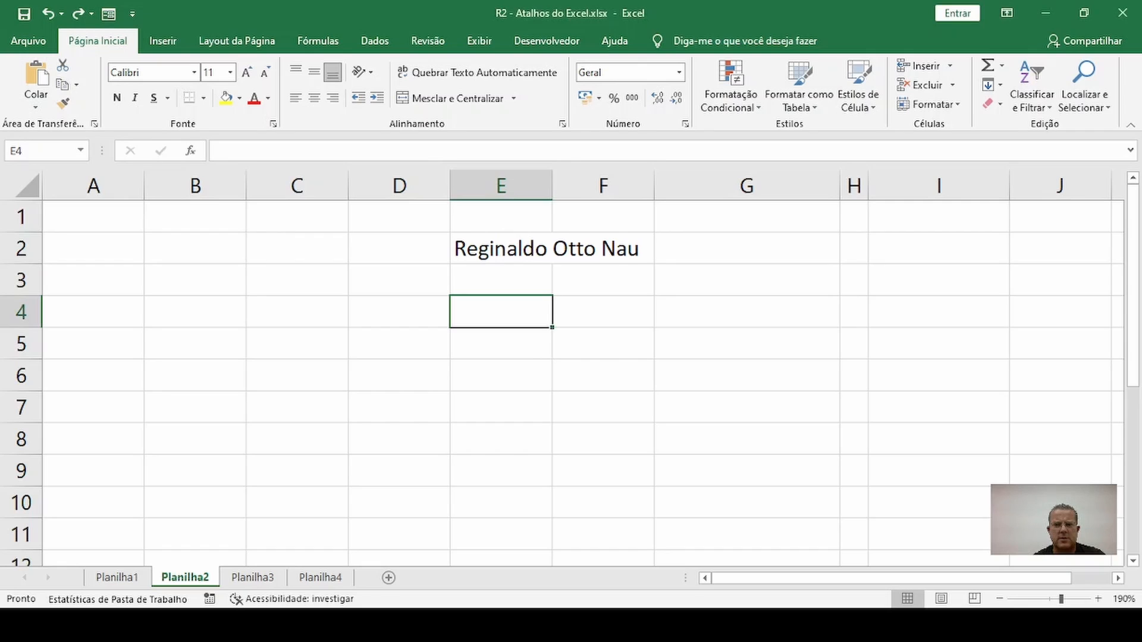
left_click(505, 434)
left_click(506, 252)
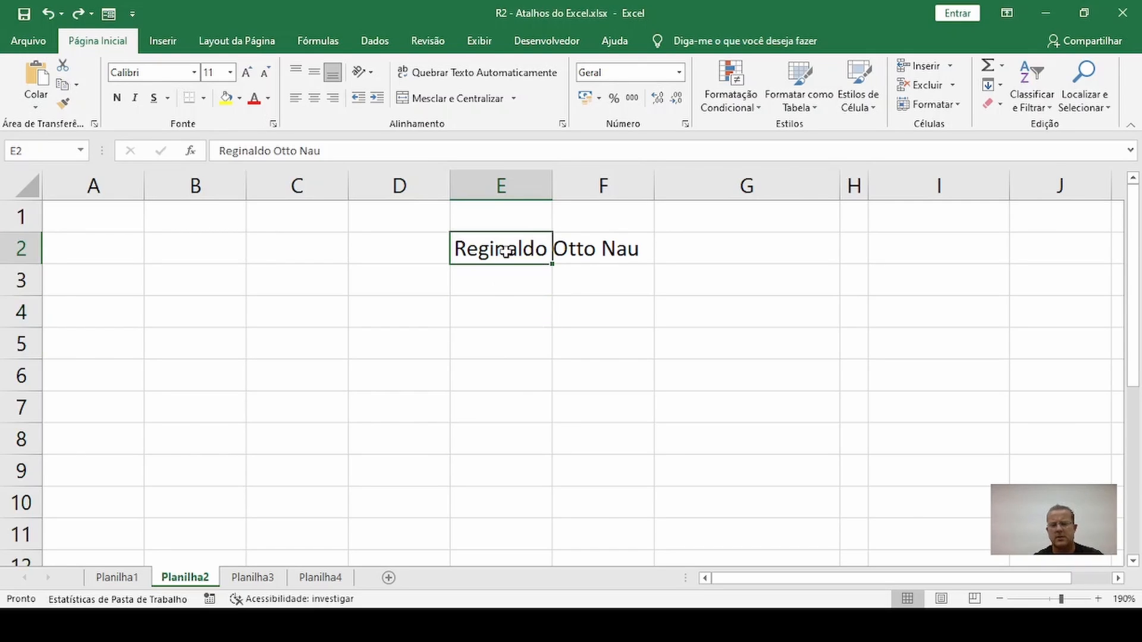
left_click(507, 319)
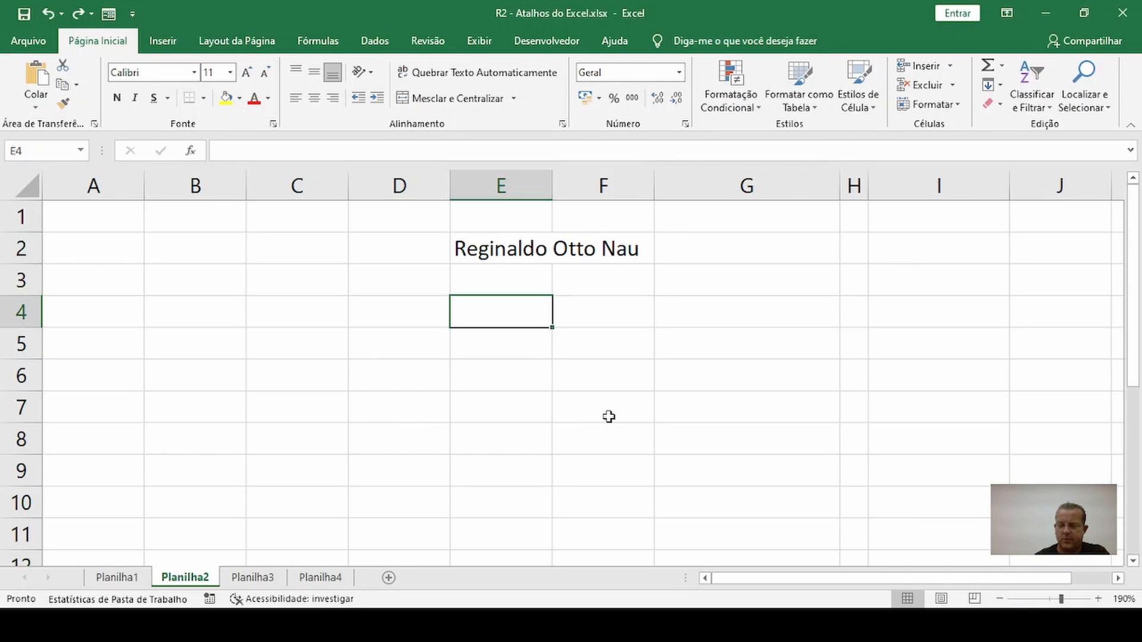
type("26")
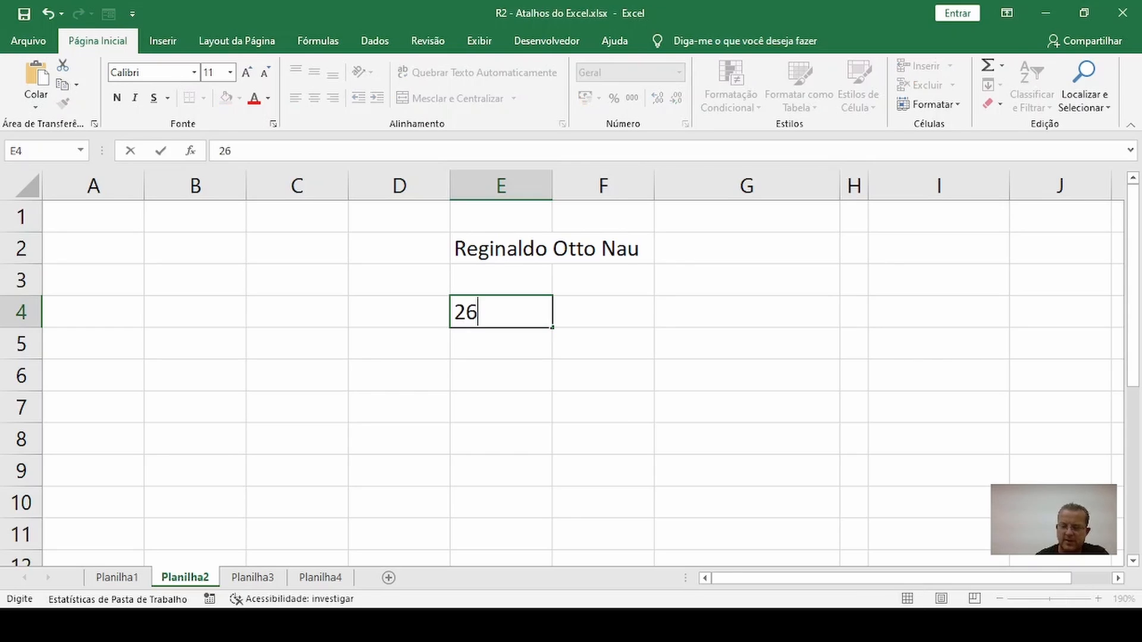
type("/0")
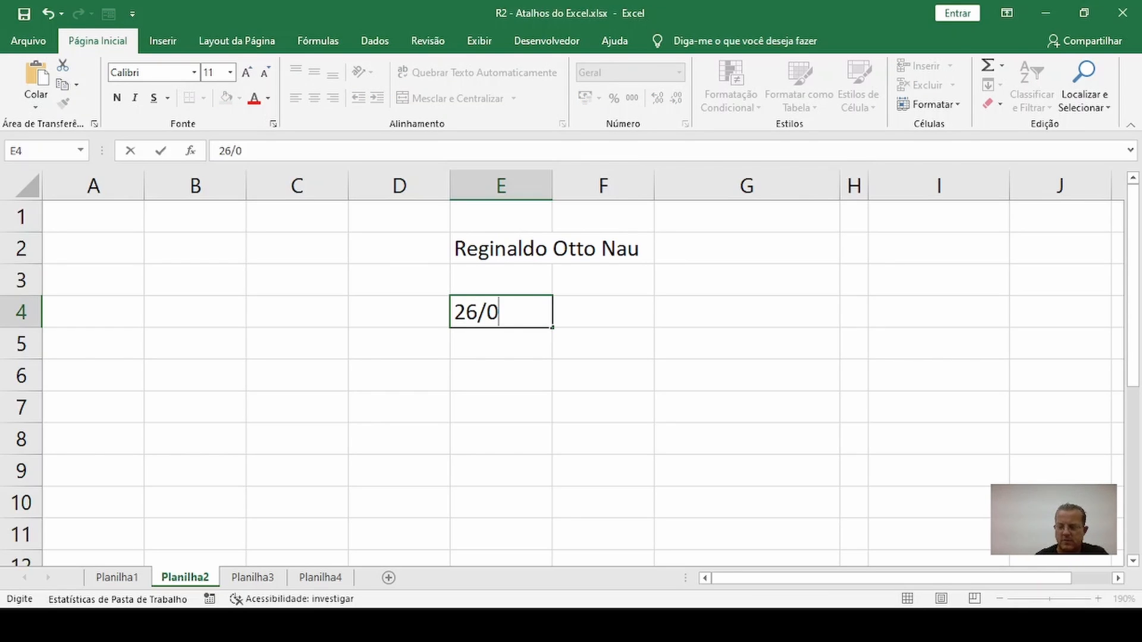
type("4/2022")
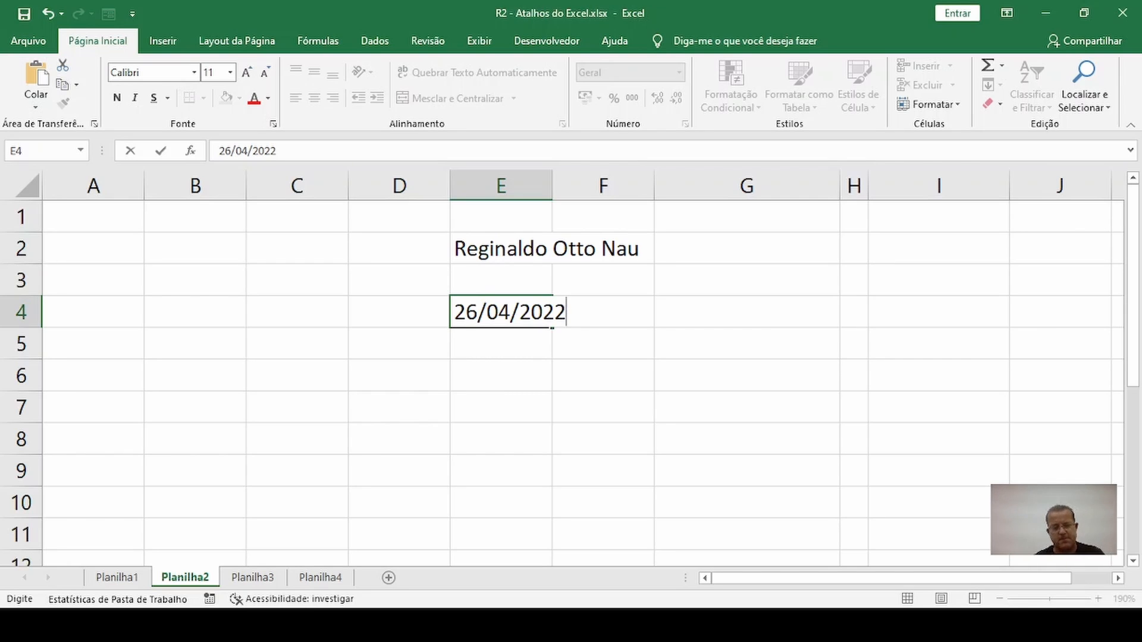
key("Escape")
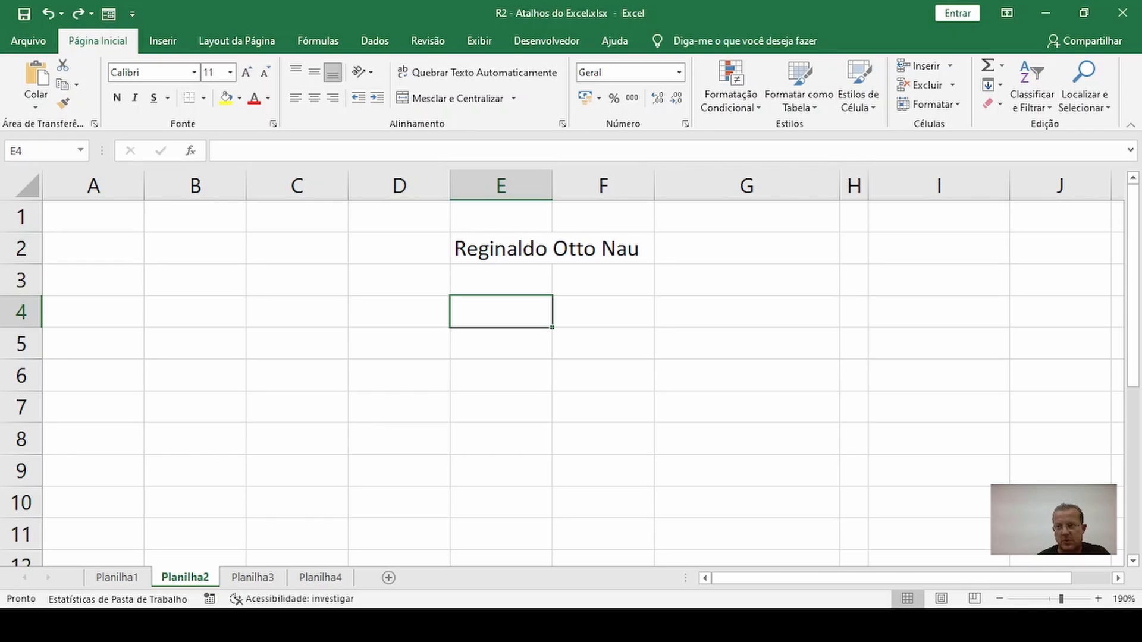
Enter the date in E4 with hyphens as 26-04-2022
type("26-")
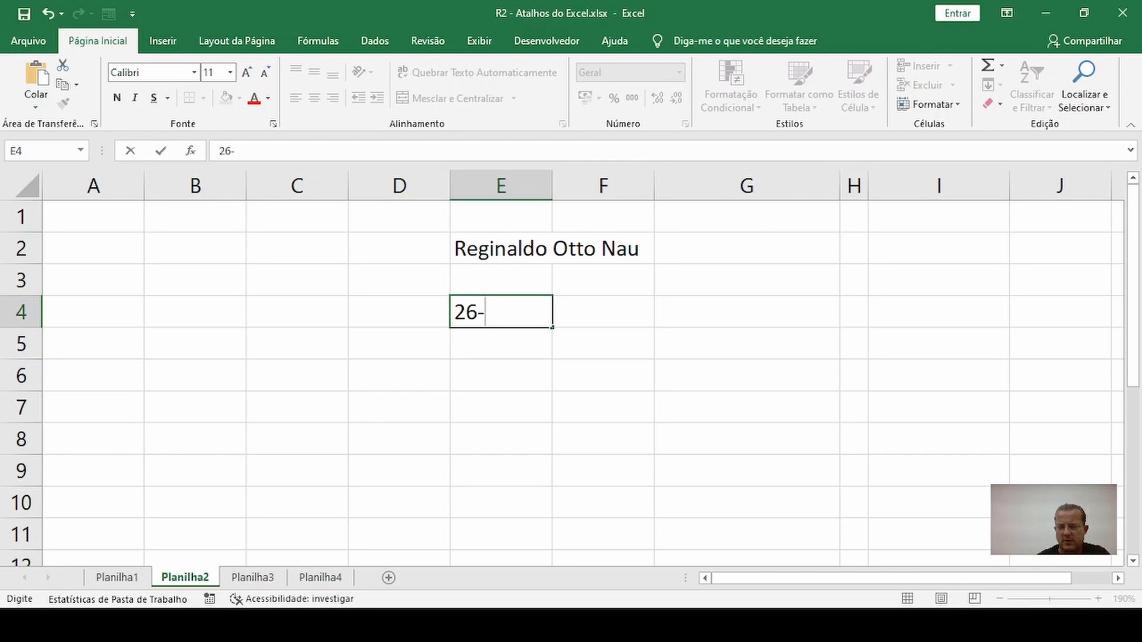
type("04-2022")
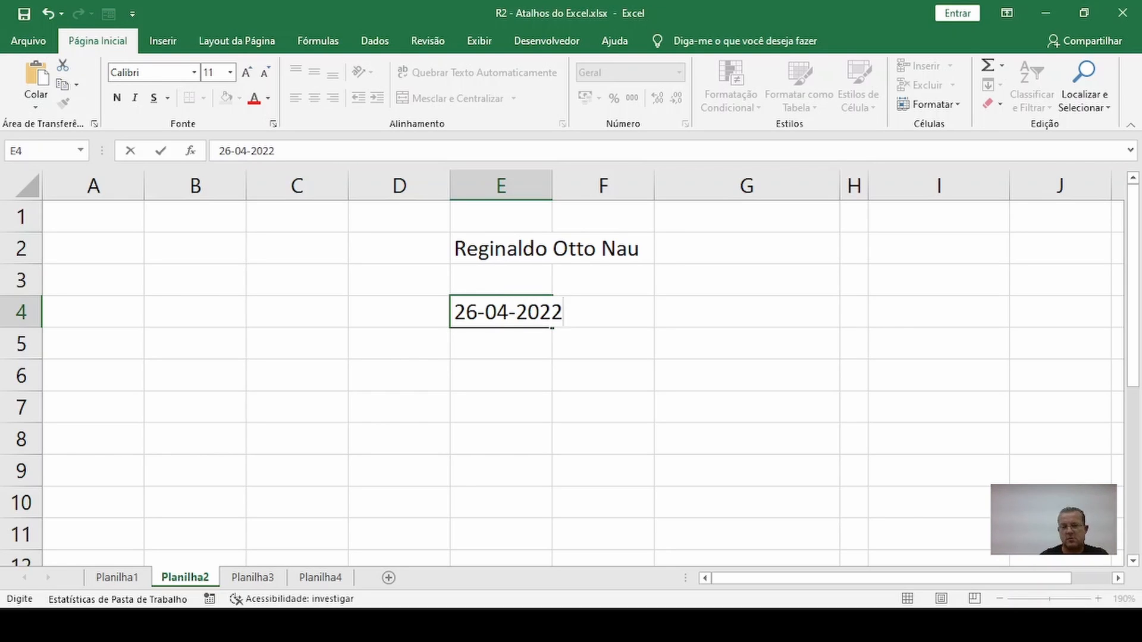
key("Return")
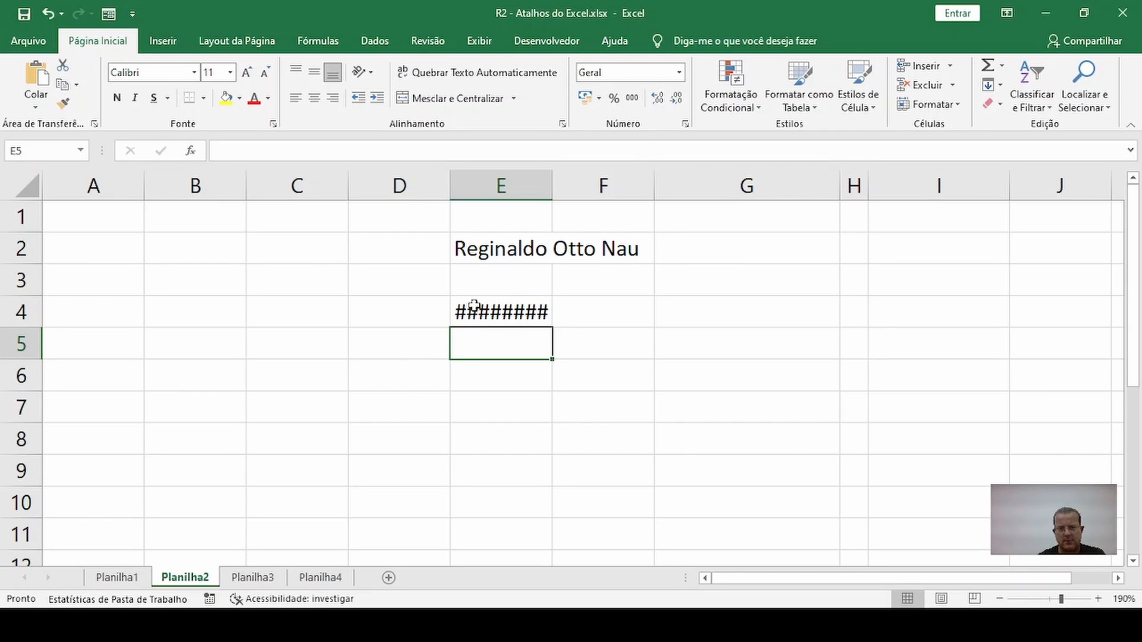
Try different widths for column E, leaving it wide enough to show the full date in E4
left_click_drag(548, 188, 604, 187)
left_click(556, 311)
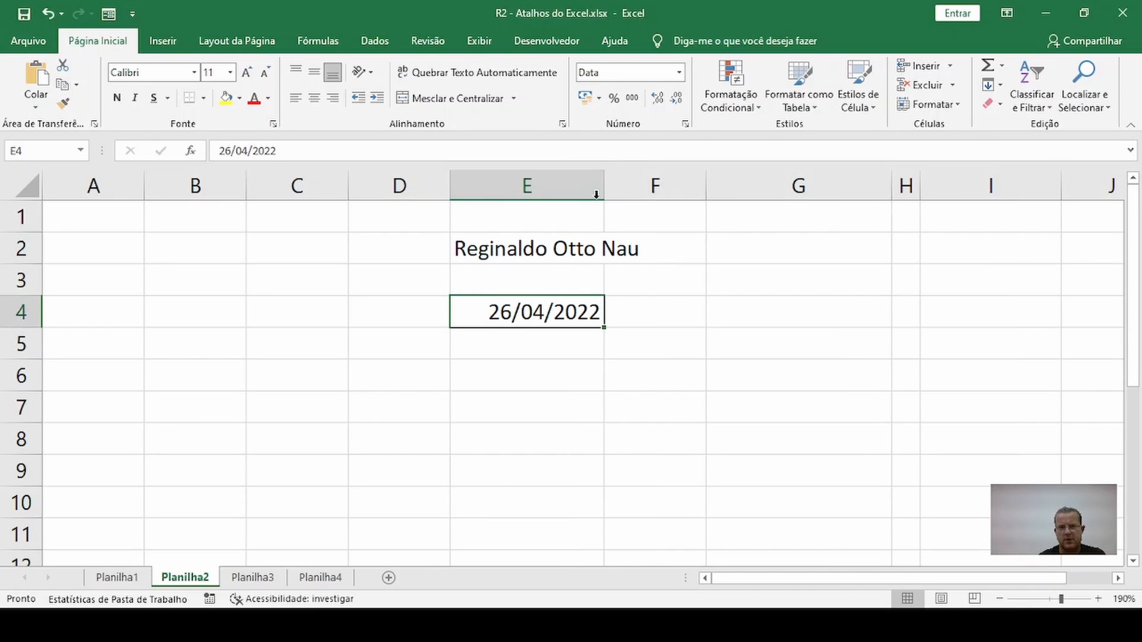
key("ctrl+z")
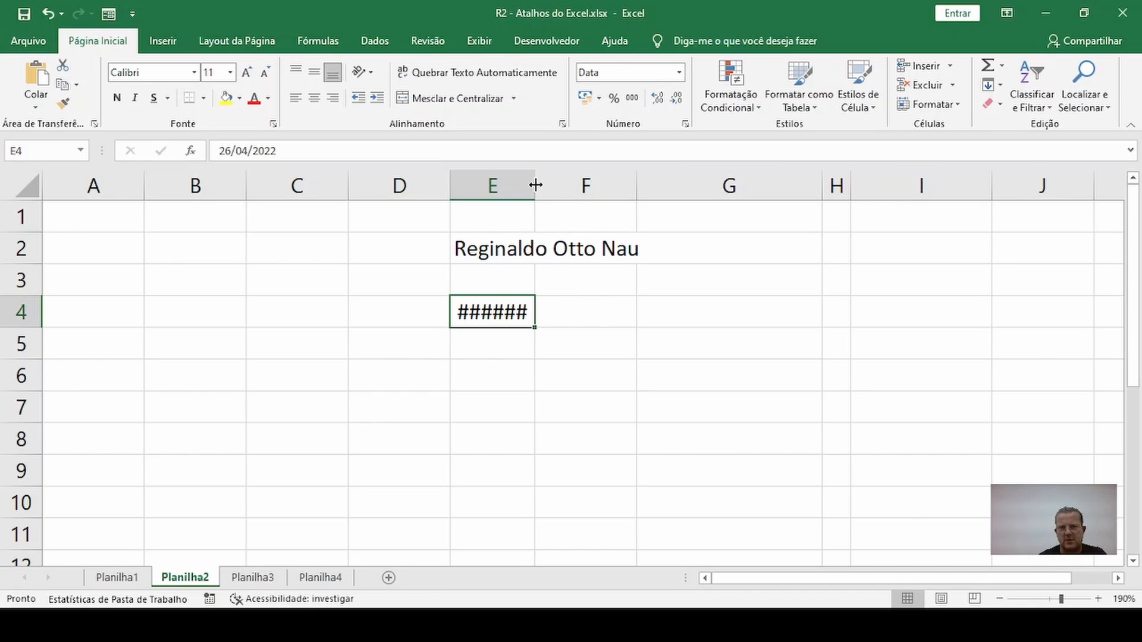
left_click_drag(531, 183, 600, 183)
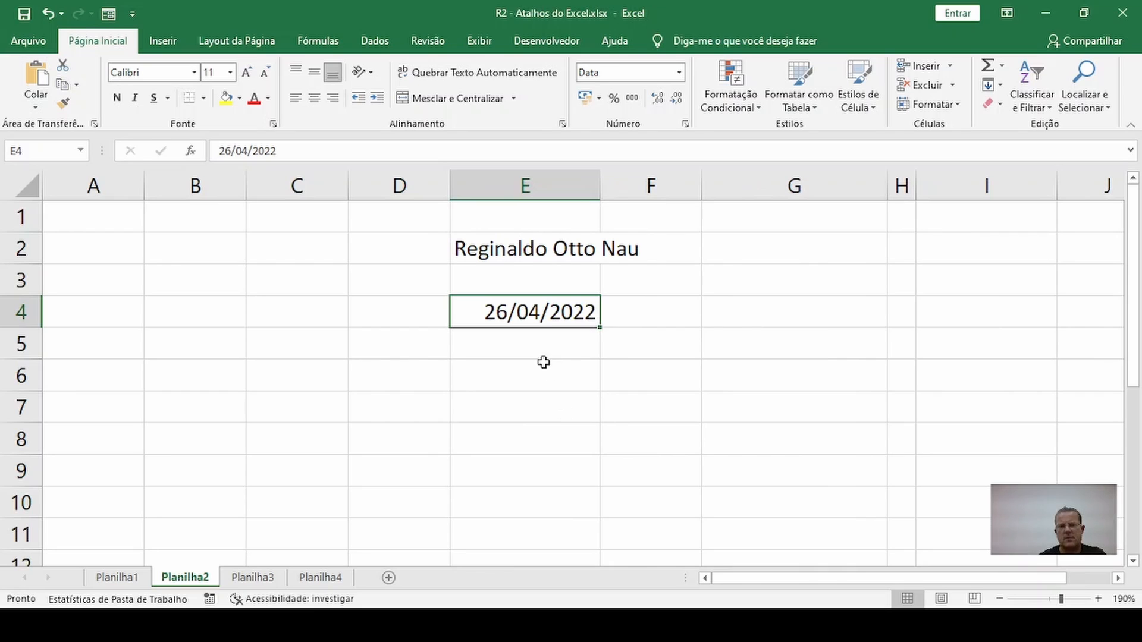
left_click(534, 403)
left_click(532, 321)
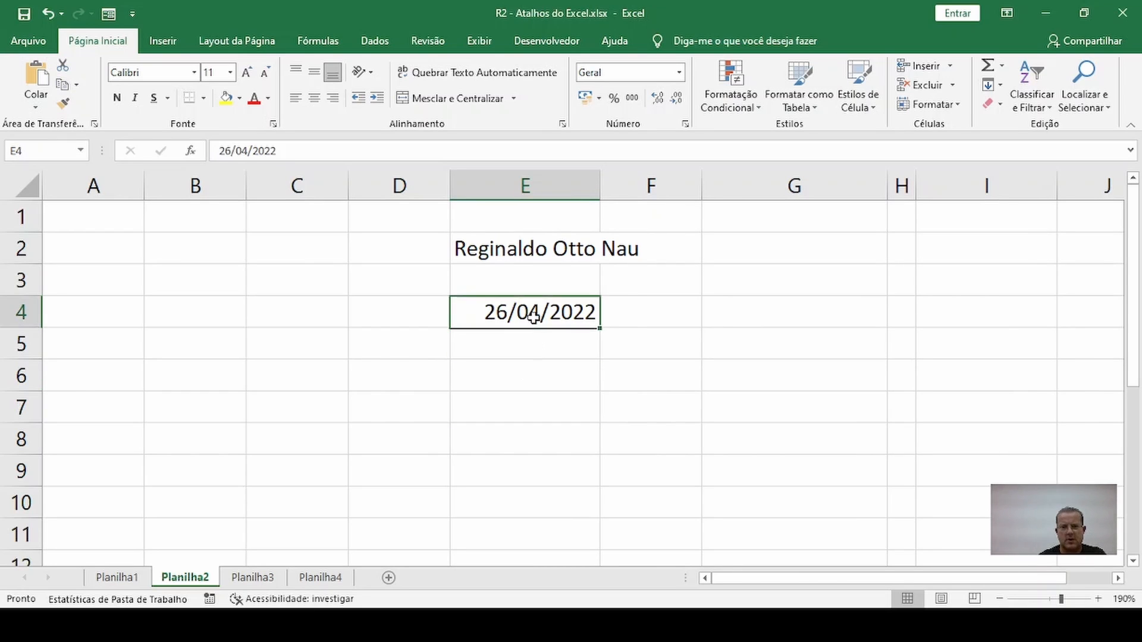
left_click(534, 368)
left_click(534, 311)
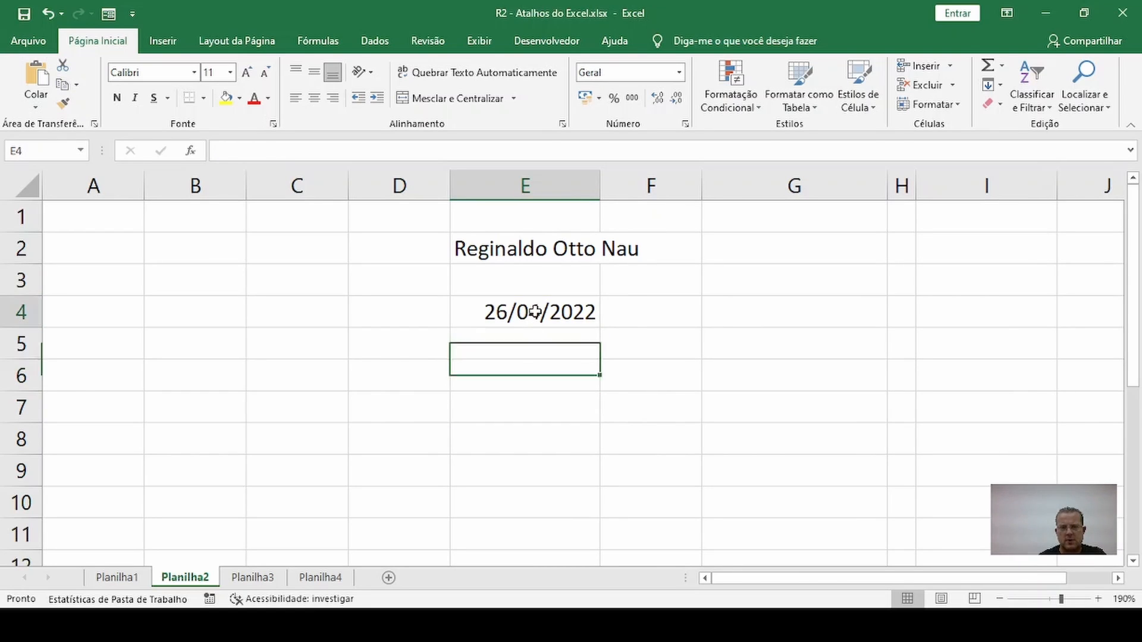
Insert the current date in E6 and E7, and the current time in E8, without writing them out
left_click(528, 374)
key("Left")
key("Right")
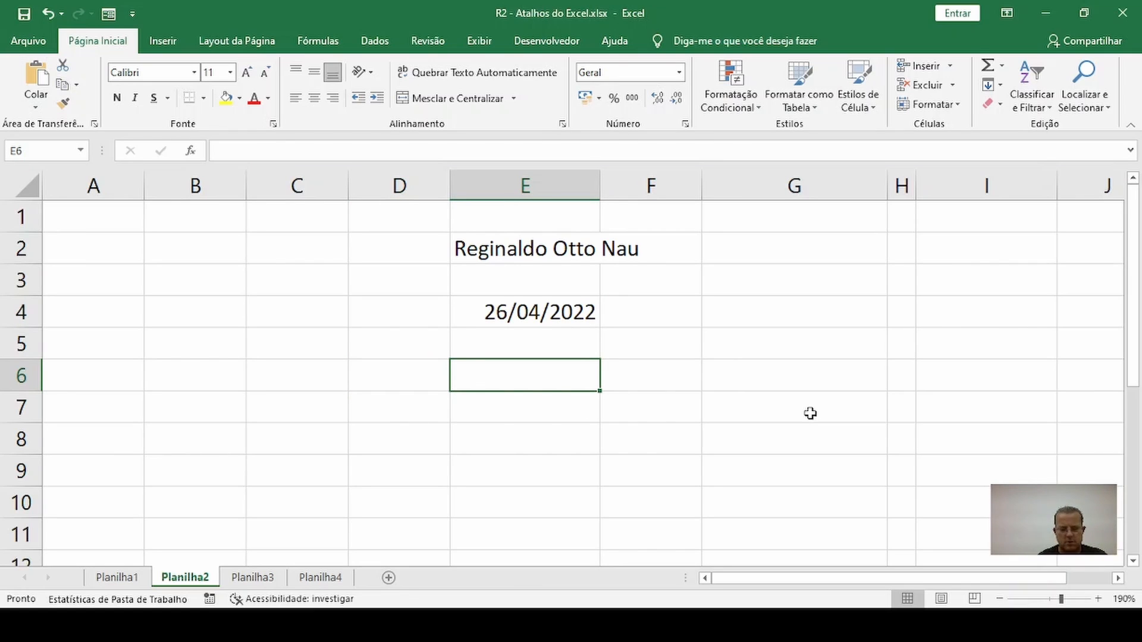
key("ctrl+semicolon")
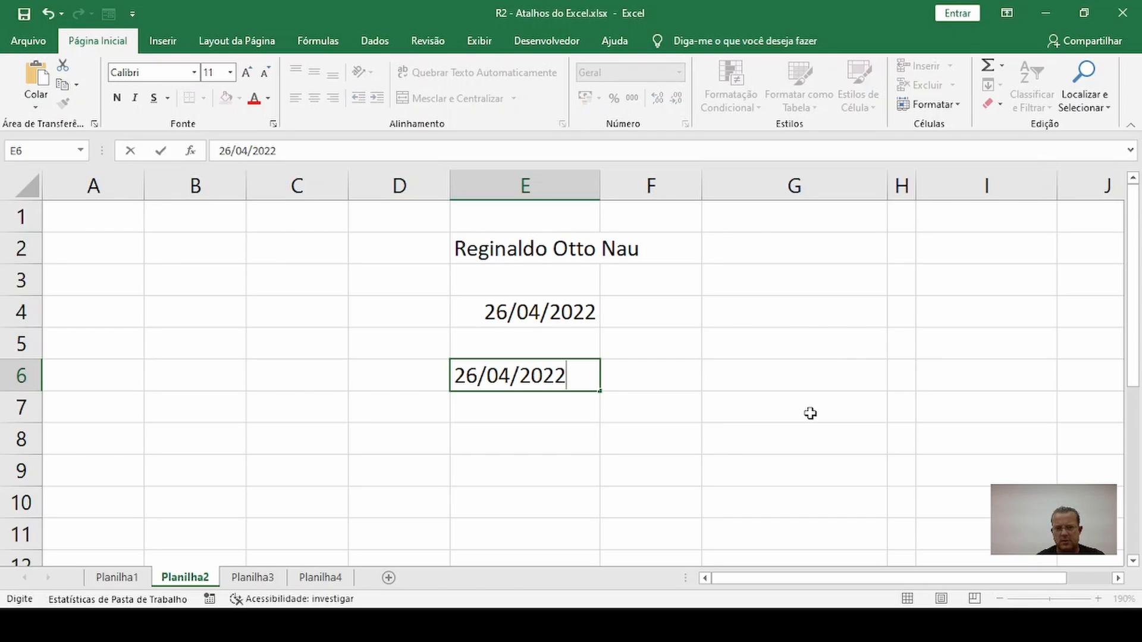
key("Return")
key("ctrl+semicolon")
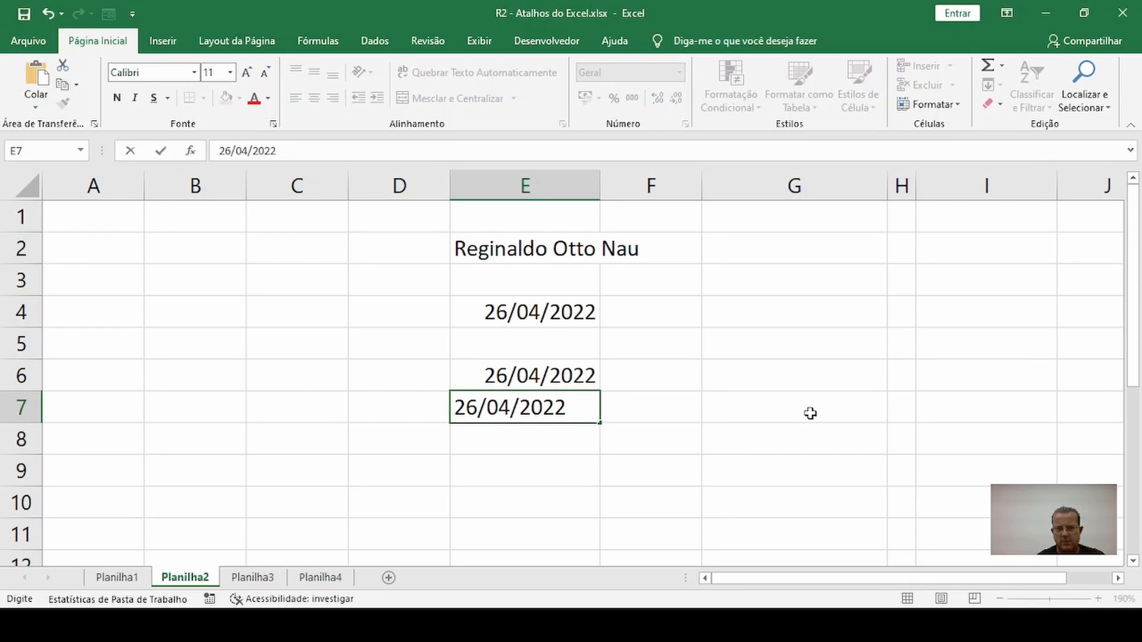
key("Return")
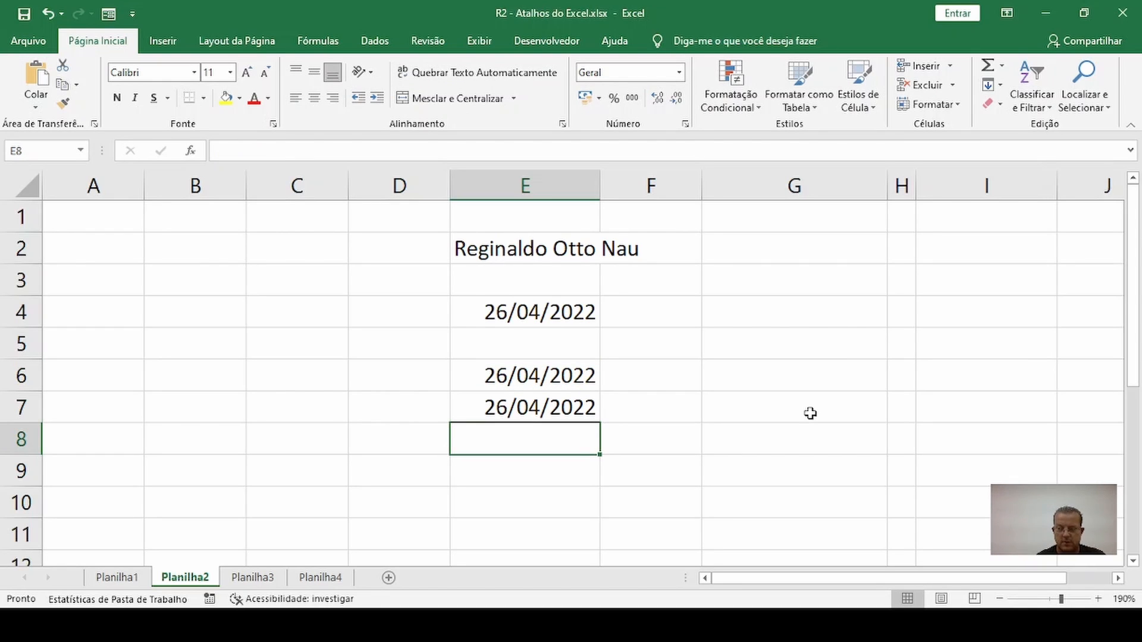
key("ctrl+shift+semicolon")
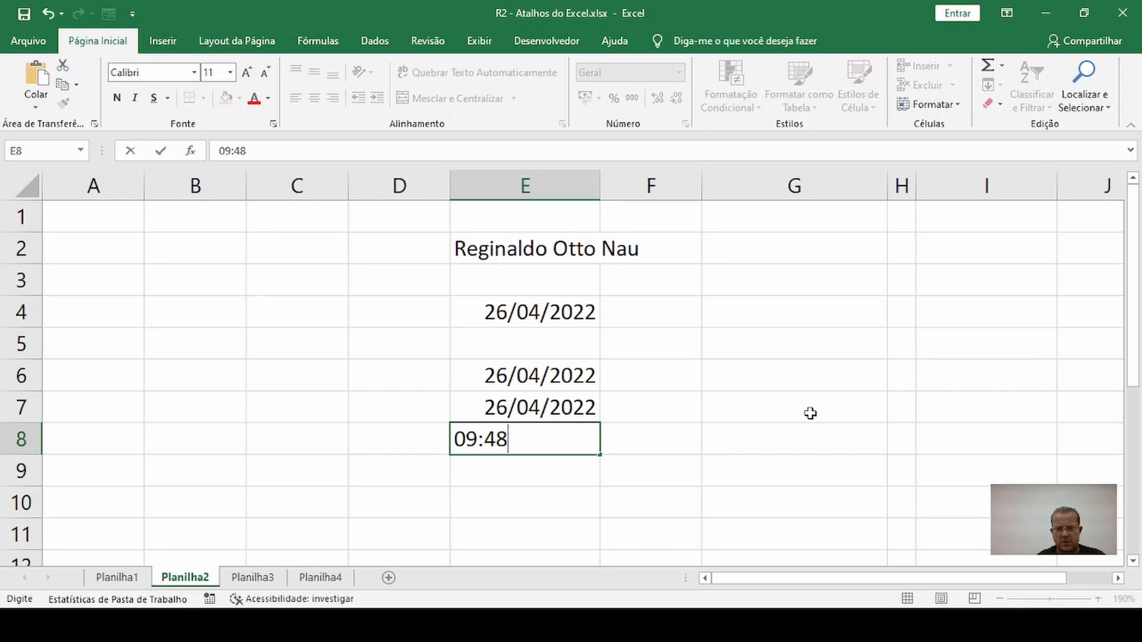
key("Return")
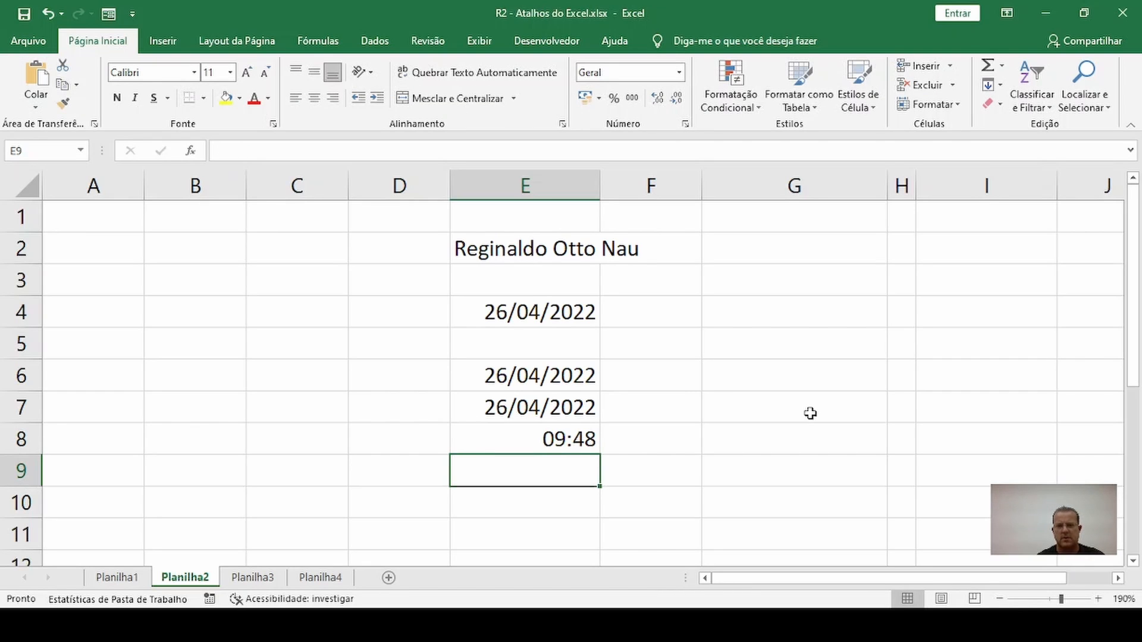
Enter the label "CTRL+;" in G6 and insert the current date below it in G7
left_click(761, 376)
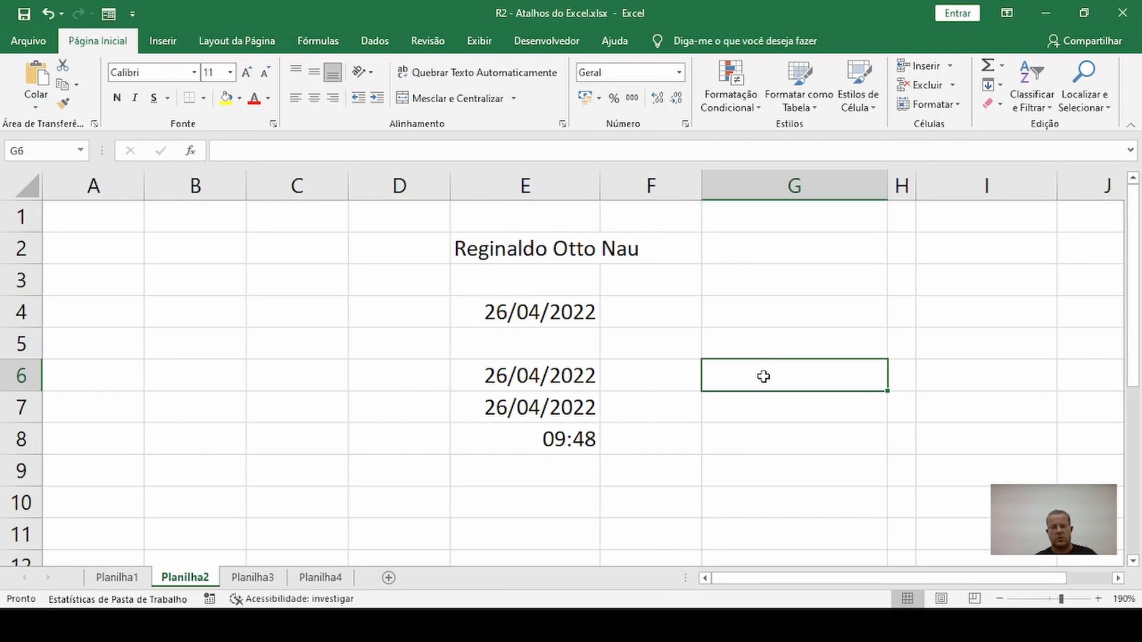
type("CTRL")
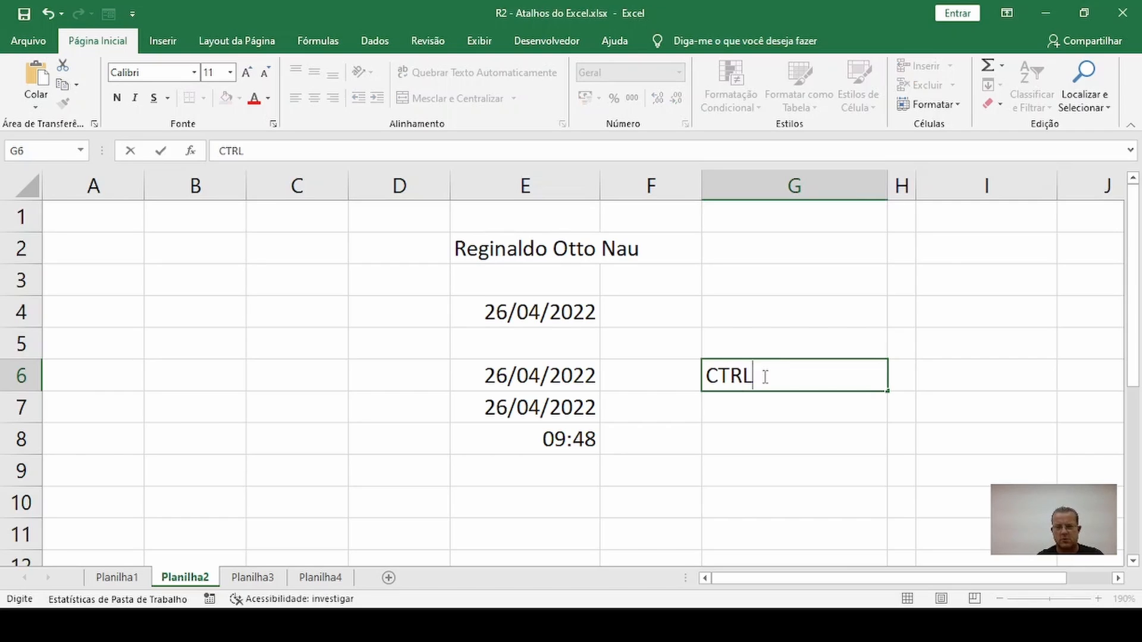
type("+;")
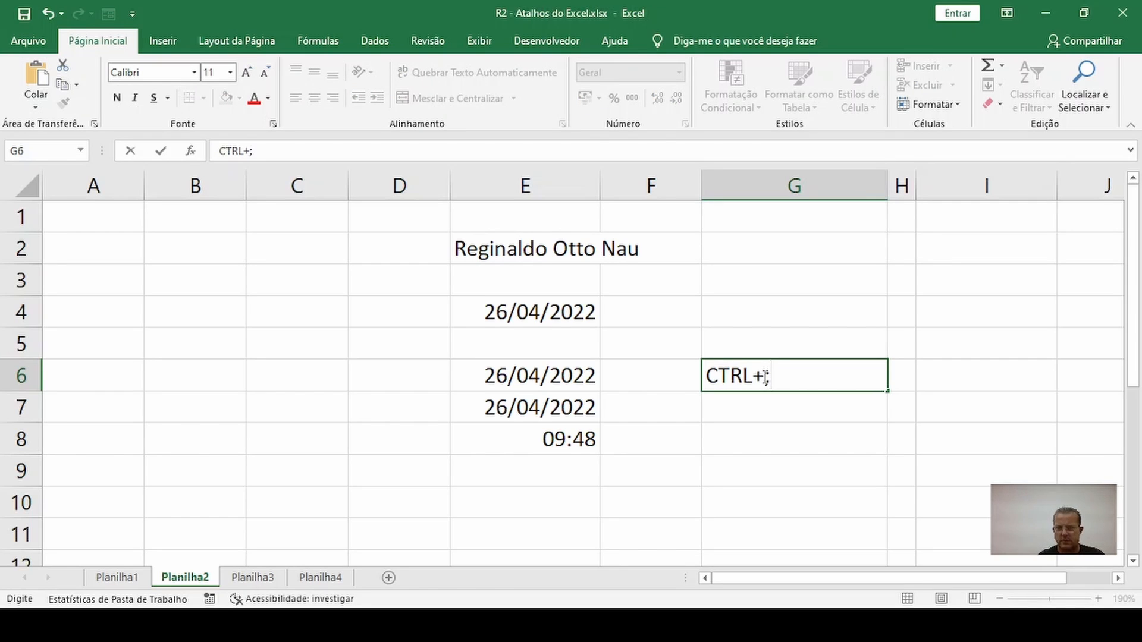
key("Return")
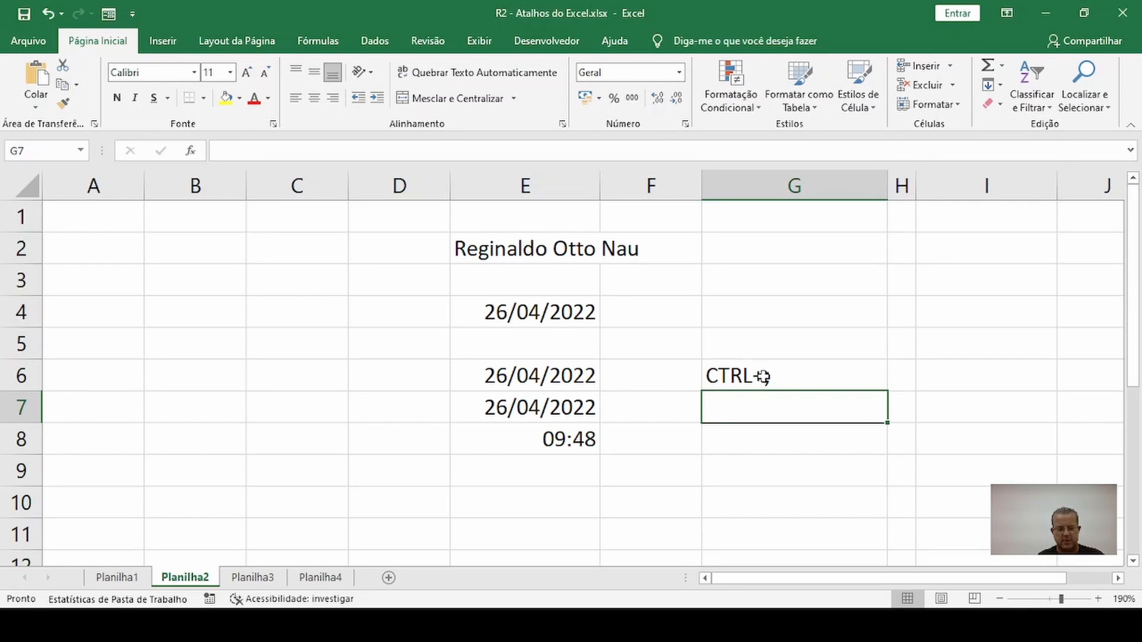
key("ctrl+semicolon")
key("Return")
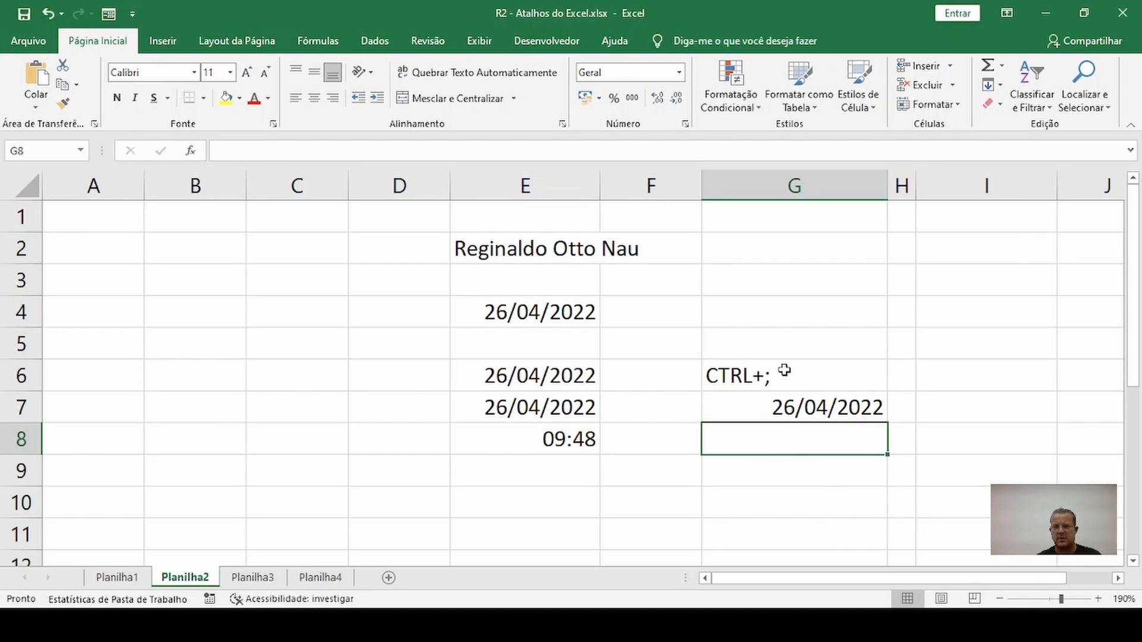
Enter the label "CTRL+:" in I6 and insert the current time below it in I7
left_click(984, 377)
type("C")
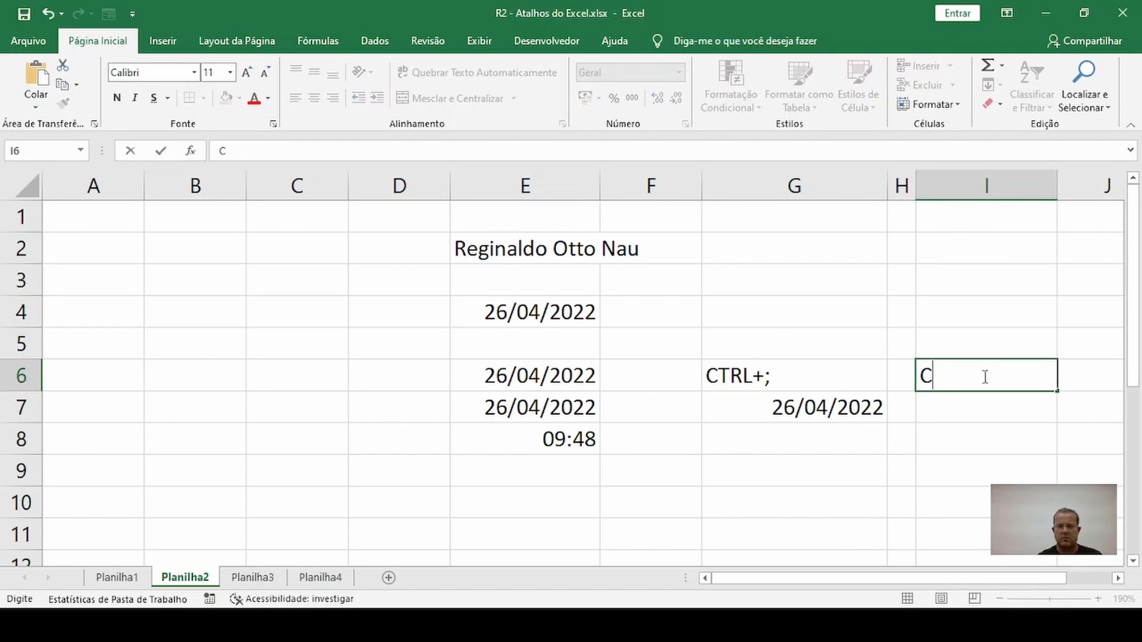
type("TRL+")
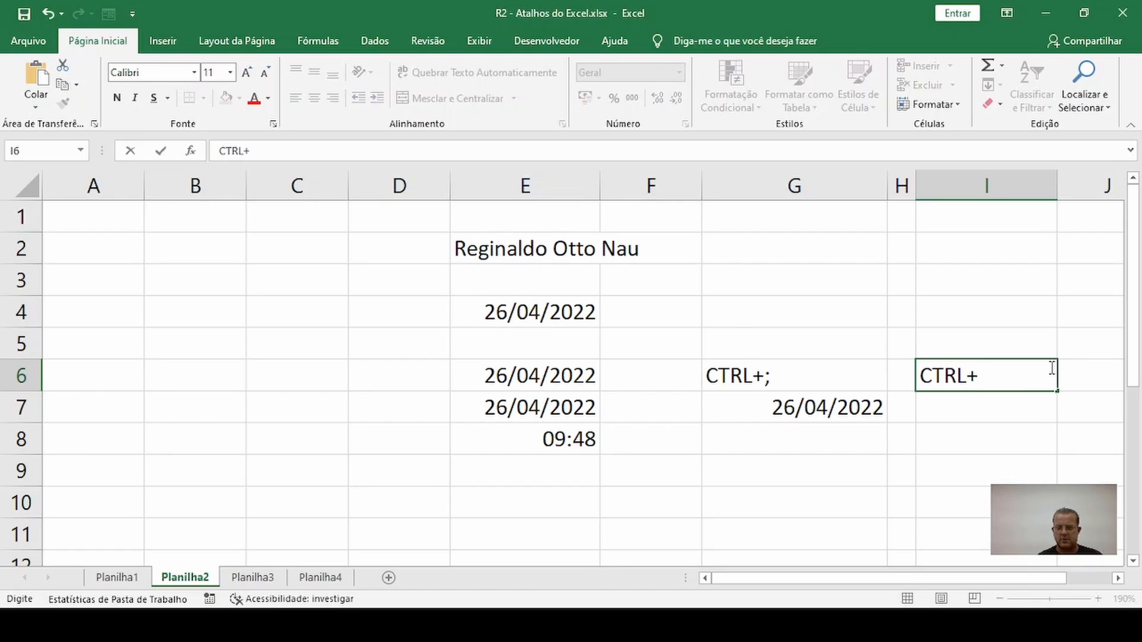
type(":")
key("Return")
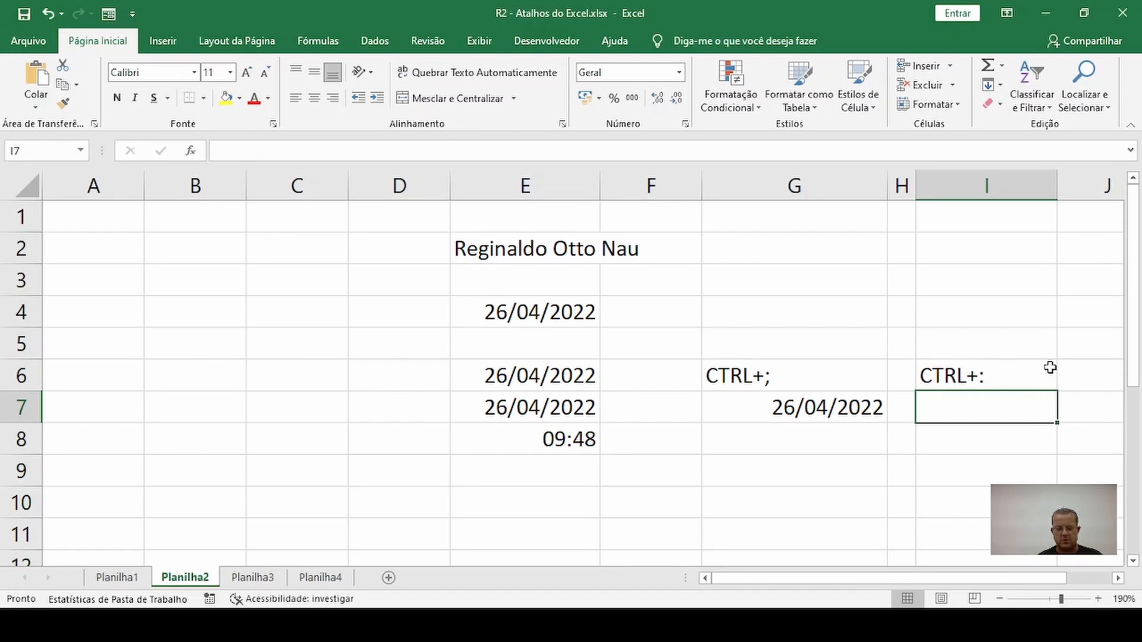
key("ctrl+shift+colon")
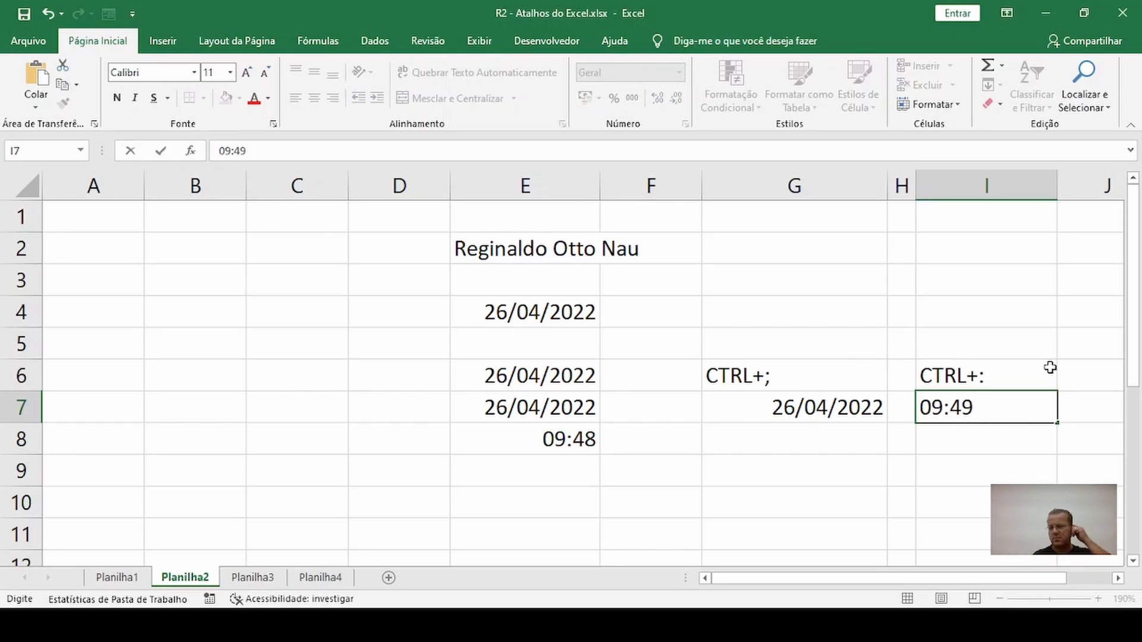
key("Return")
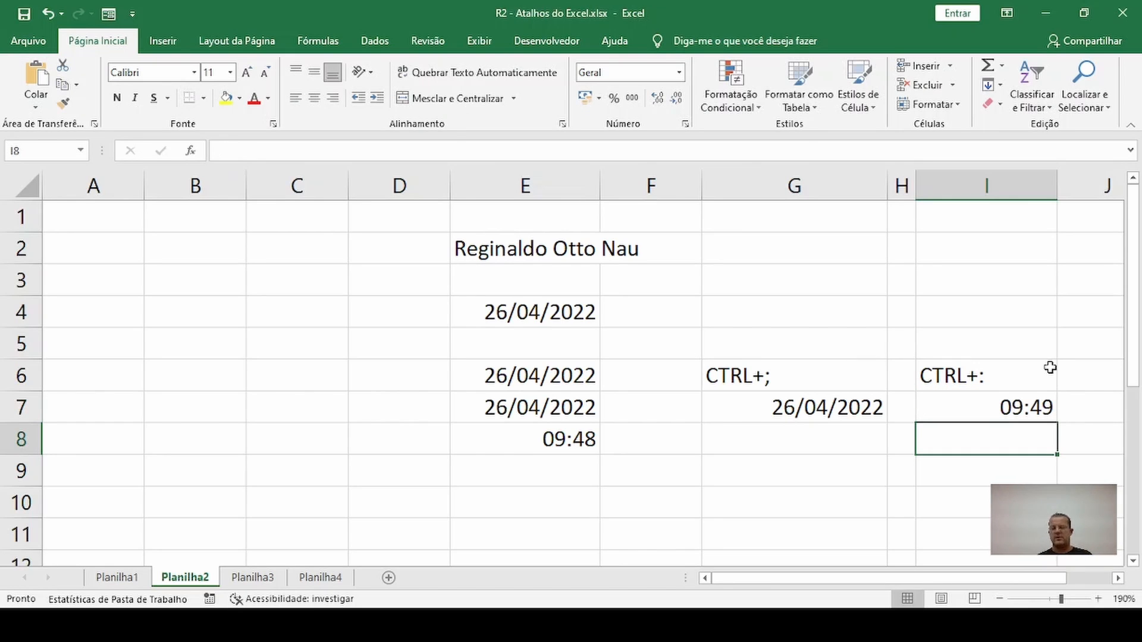